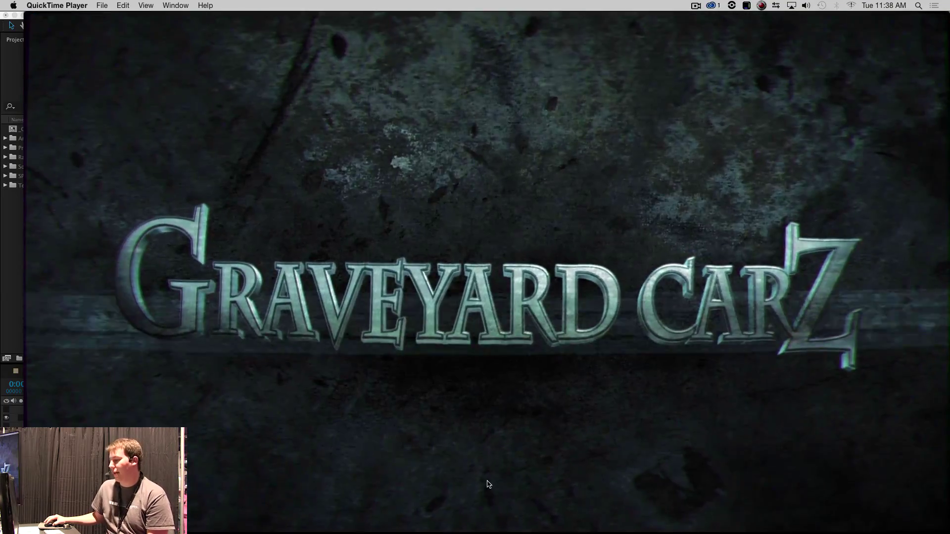
- Play back the finished bumper video GYC_S4B_Bumper_DONE.mp4, close it and return to the After Effects project
mouse_move(492, 441)
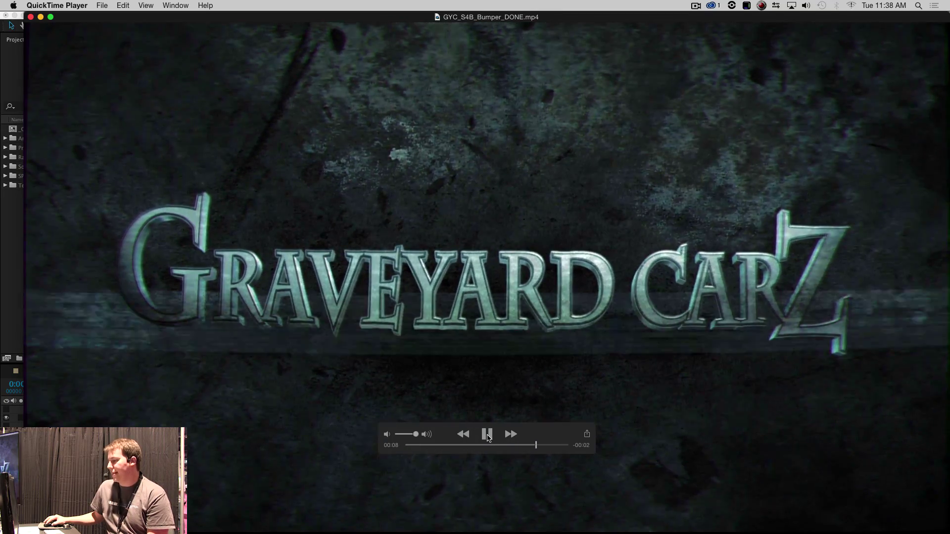
left_click(488, 435)
left_click(487, 435)
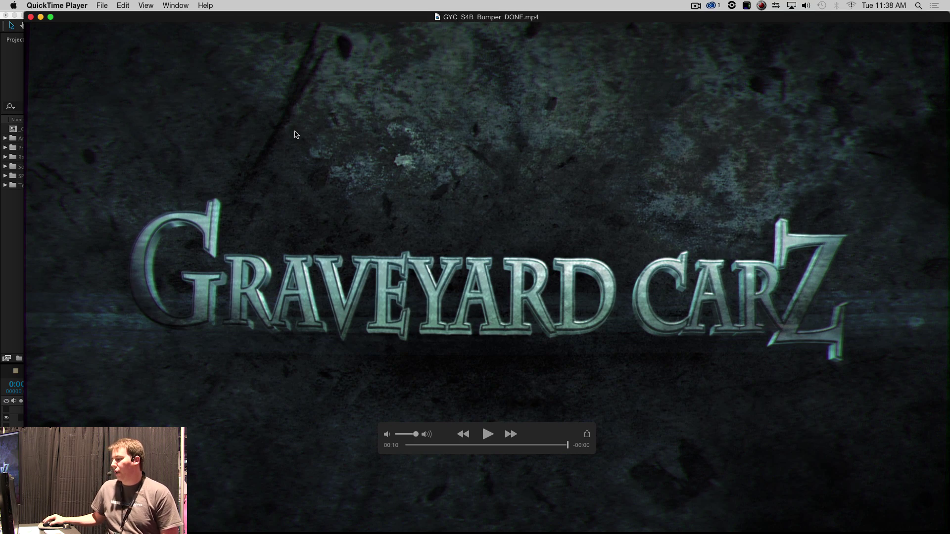
left_click(487, 433)
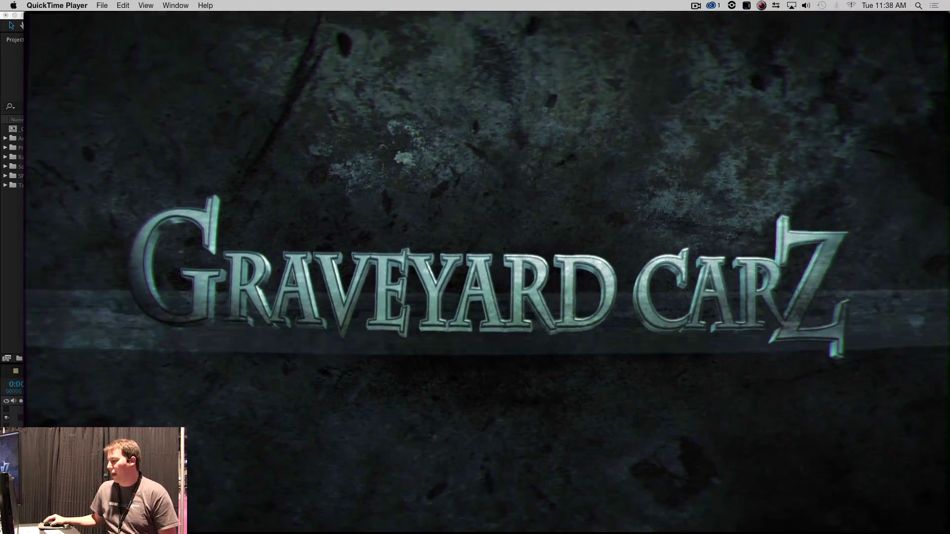
left_click(488, 434)
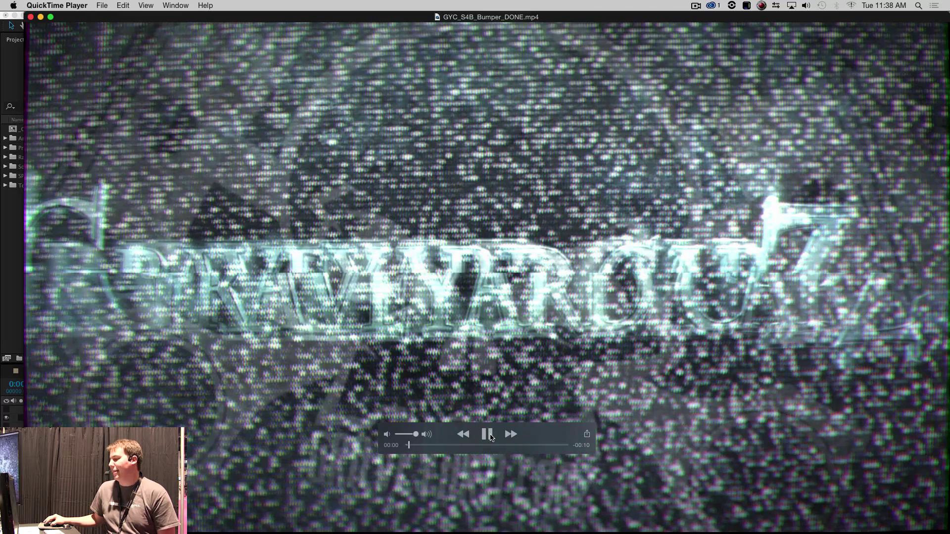
left_click(487, 434)
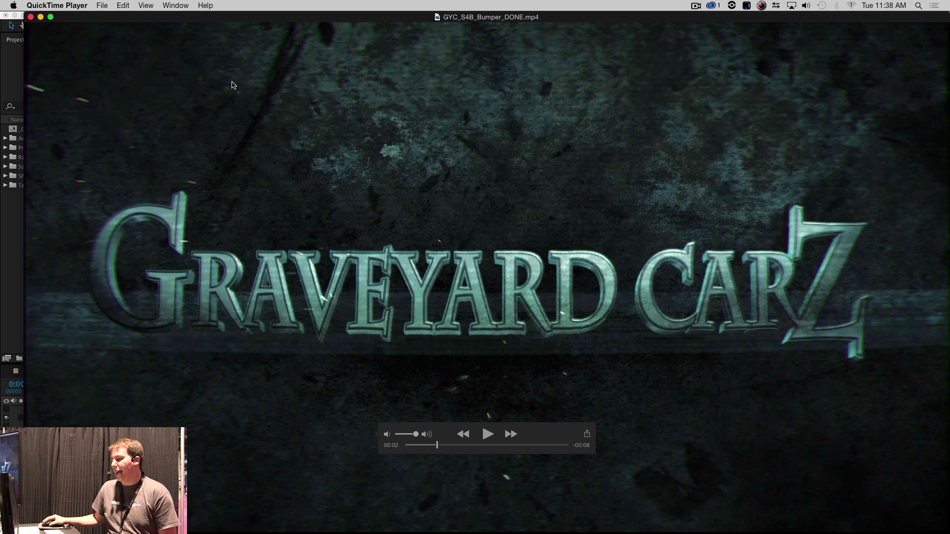
left_click(30, 17)
left_click(186, 71)
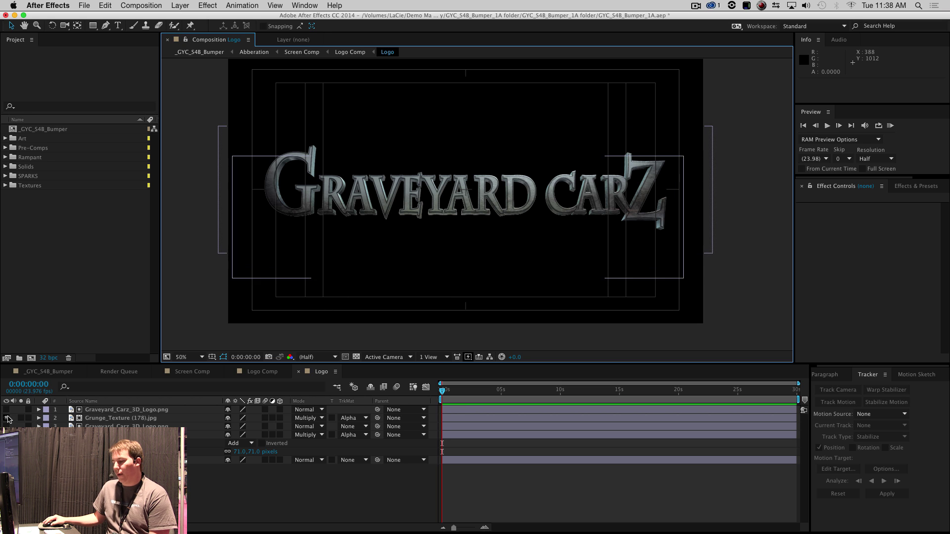
- Hide and show the Grunge_Texture (178).jpg layer in the Logo composition to compare the logo with and without it
left_click(7, 418)
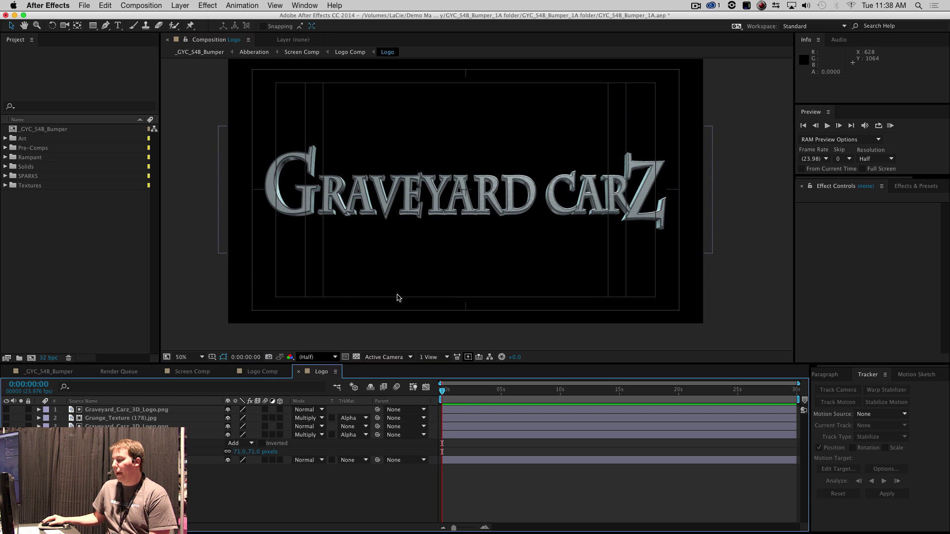
left_click(6, 418)
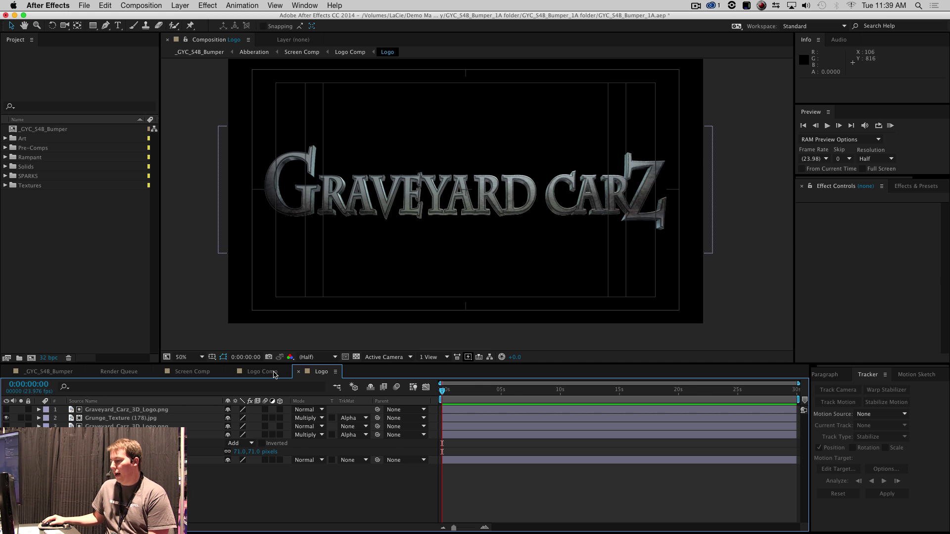
- Open the Logo Comp and solo layer 15, the Logo, with the whole frame fitted in the viewer at 50%
left_click(262, 372)
scroll(404, 464, "down", 1)
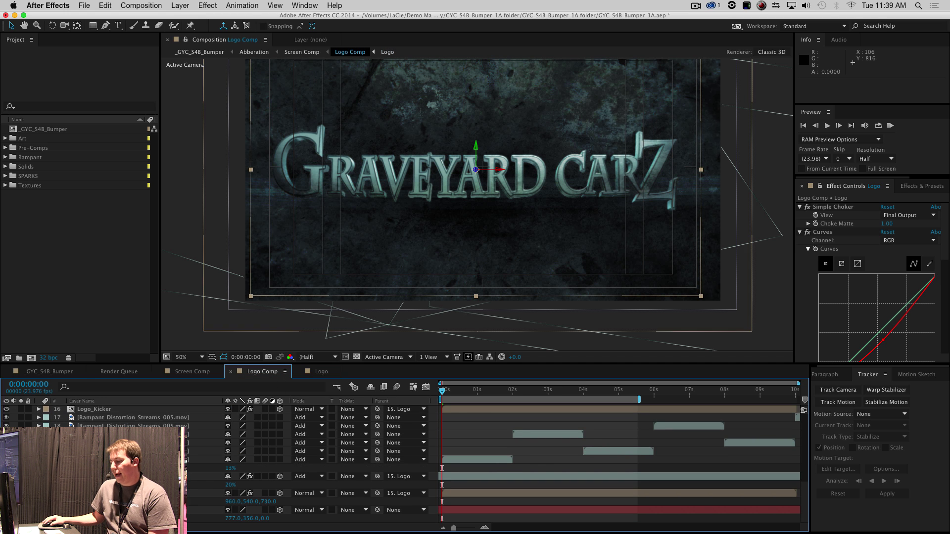
key("/")
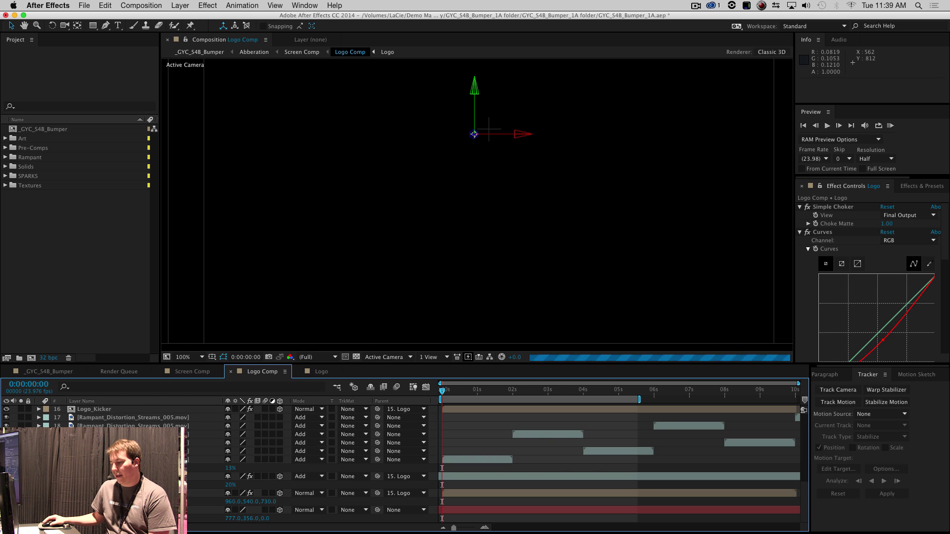
left_click(160, 402)
scroll(89, 413, "up", 2)
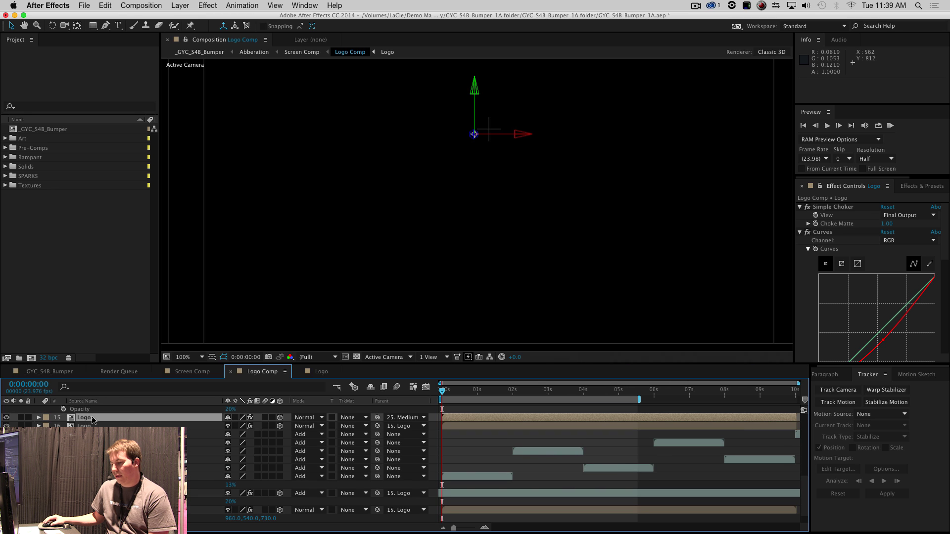
left_click(21, 418)
key("shift+slash")
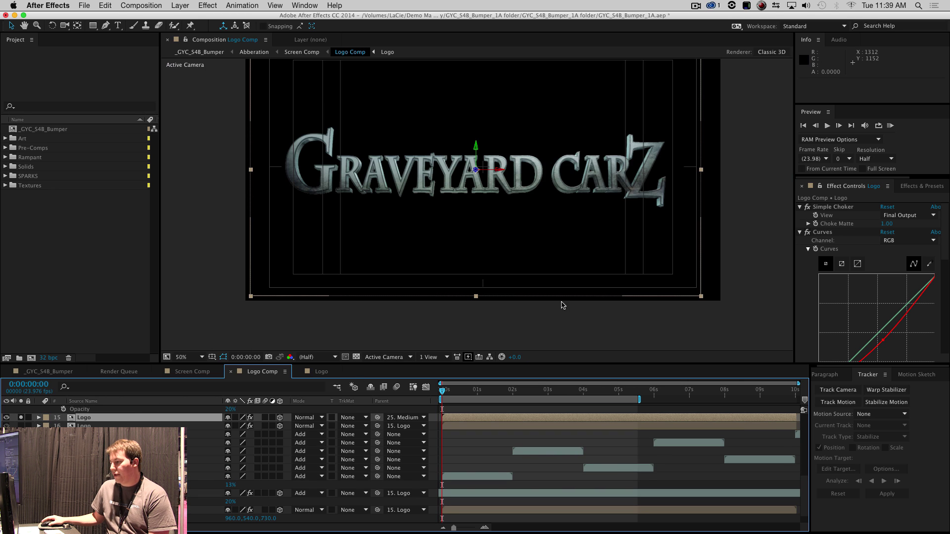
key("shift+slash")
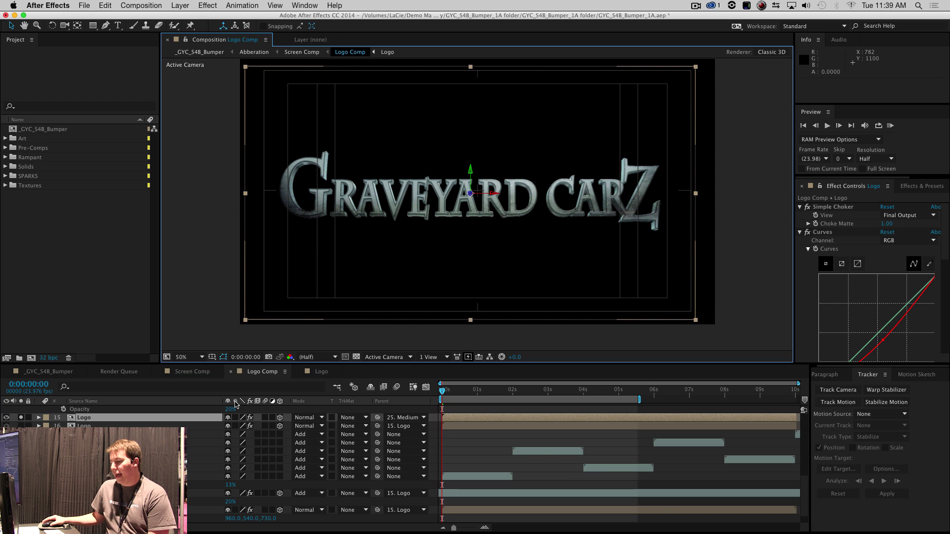
- Solo the background texture together with the Logo layer and play a RAM preview of the Logo Comp
scroll(317, 465, "down", 2)
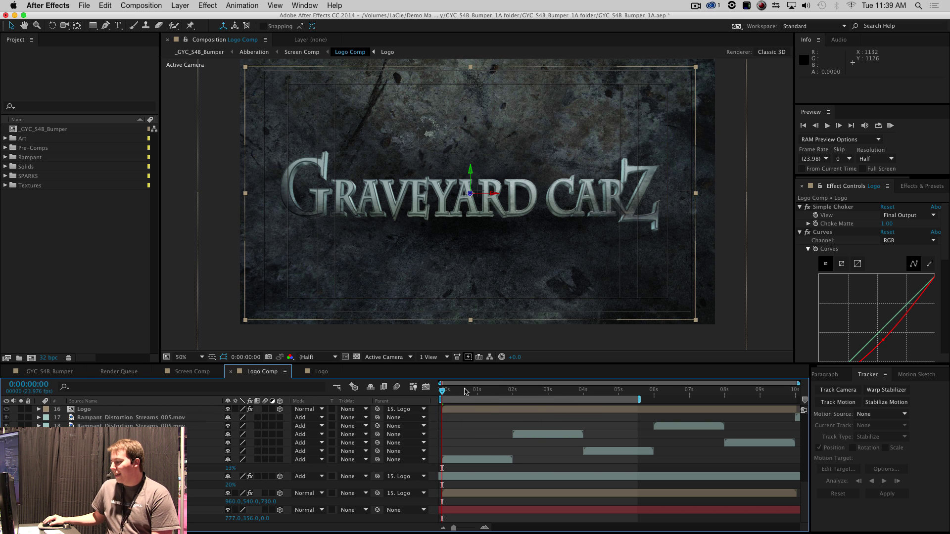
key("KP_0")
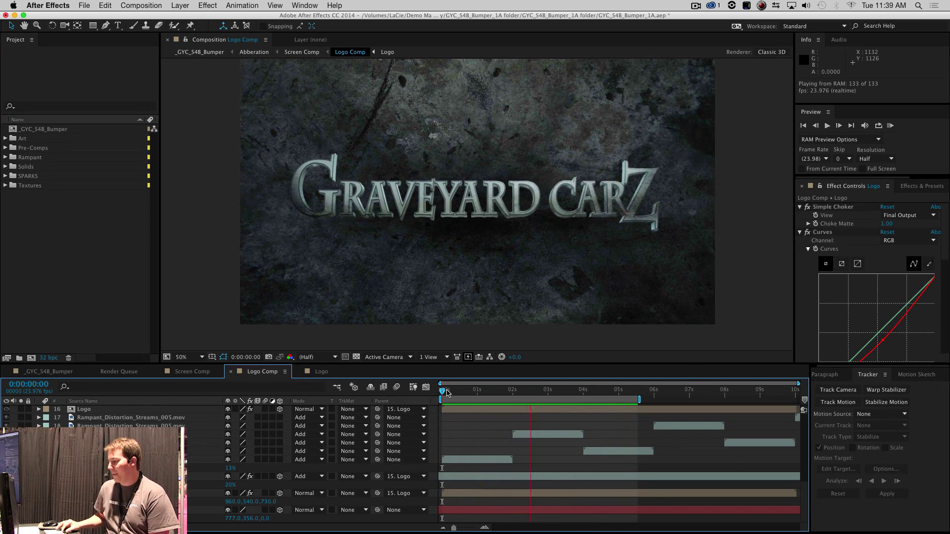
key("0")
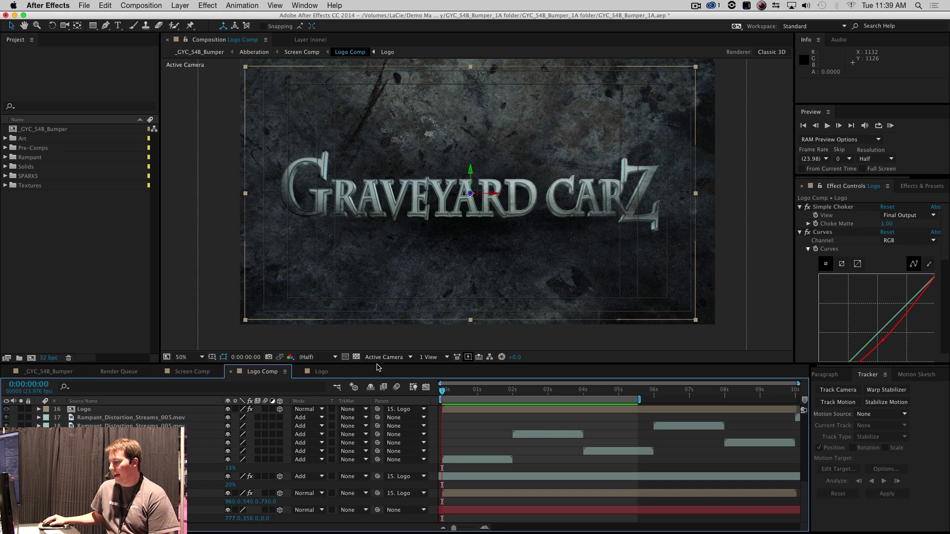
- Enlarge the Timeline upward to show more of the Logo Comp's layers, including the dust and sparks footage
left_click_drag(378, 367, 376, 318)
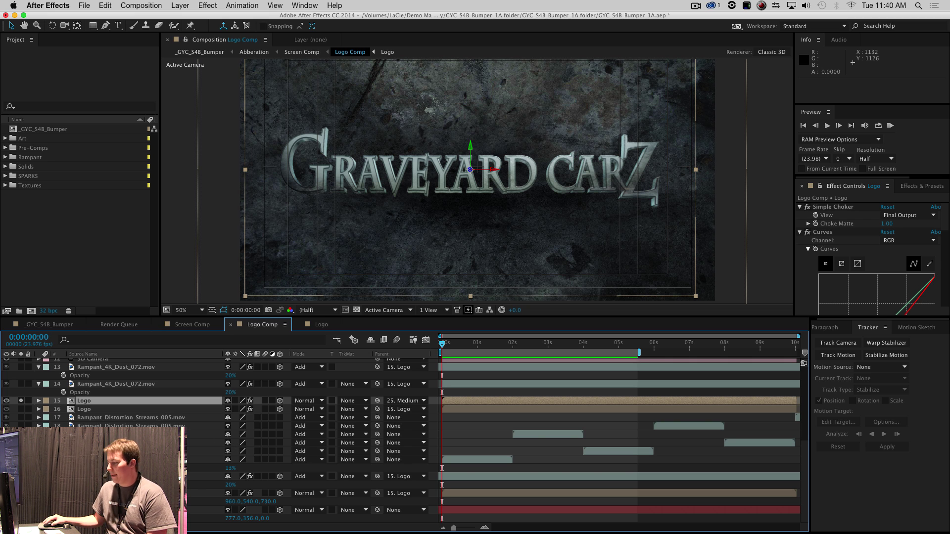
scroll(371, 423, "up", 1)
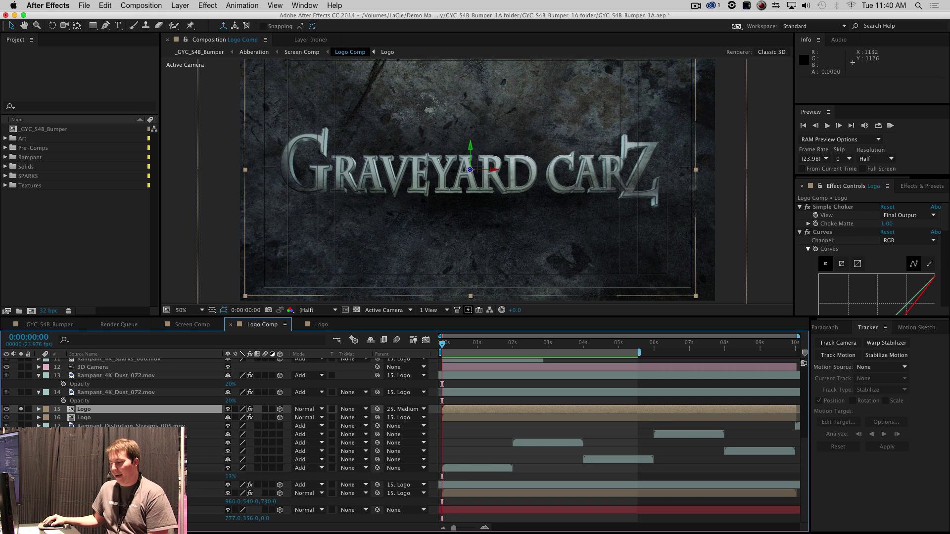
scroll(371, 423, "up", 1)
scroll(371, 423, "up", 1)
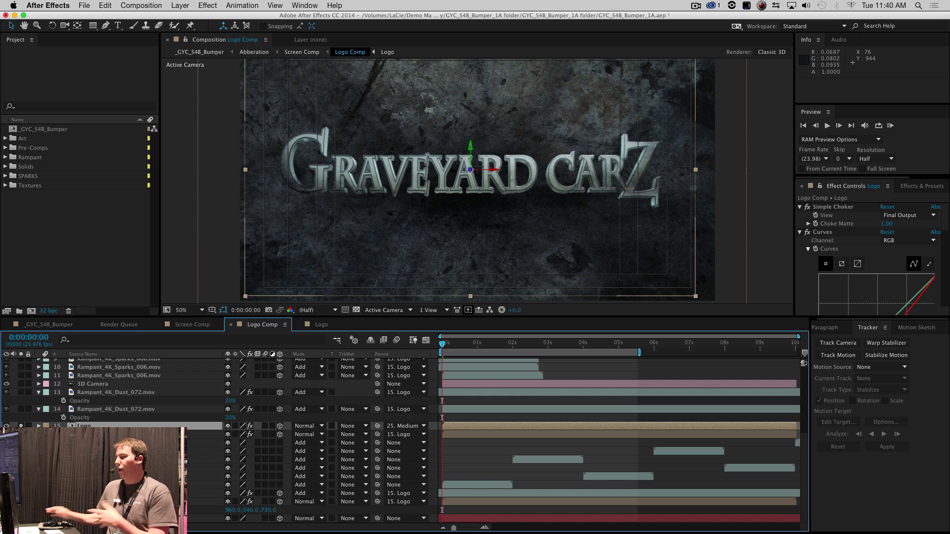
- Solo only the Rampant_4K_Dust_072.mov layer behind the logo and raise the viewer exposure to +5.0
left_click(177, 259)
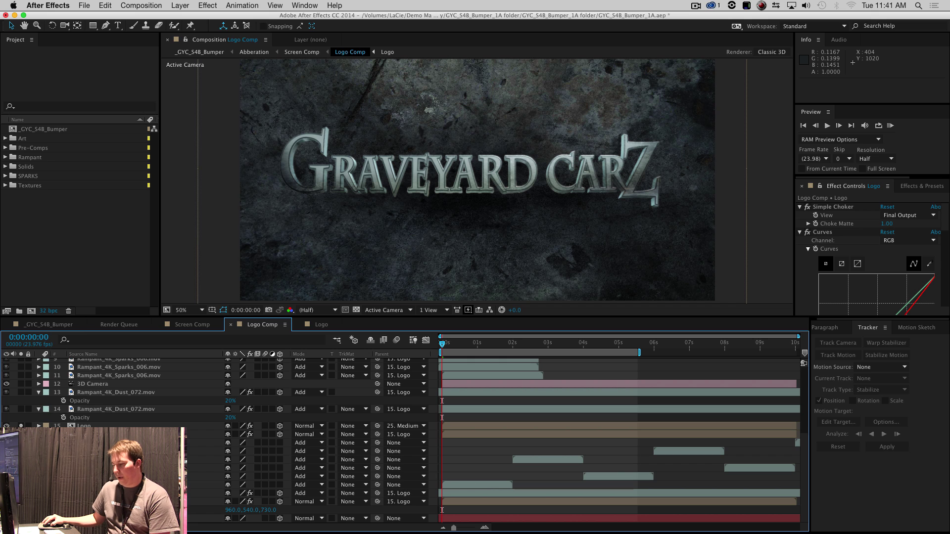
key("alt")
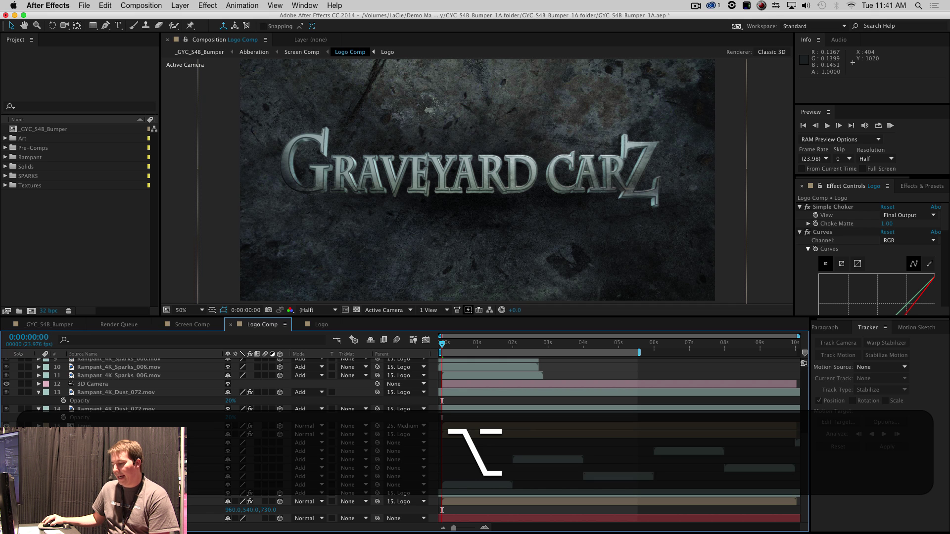
left_click(21, 494, "alt")
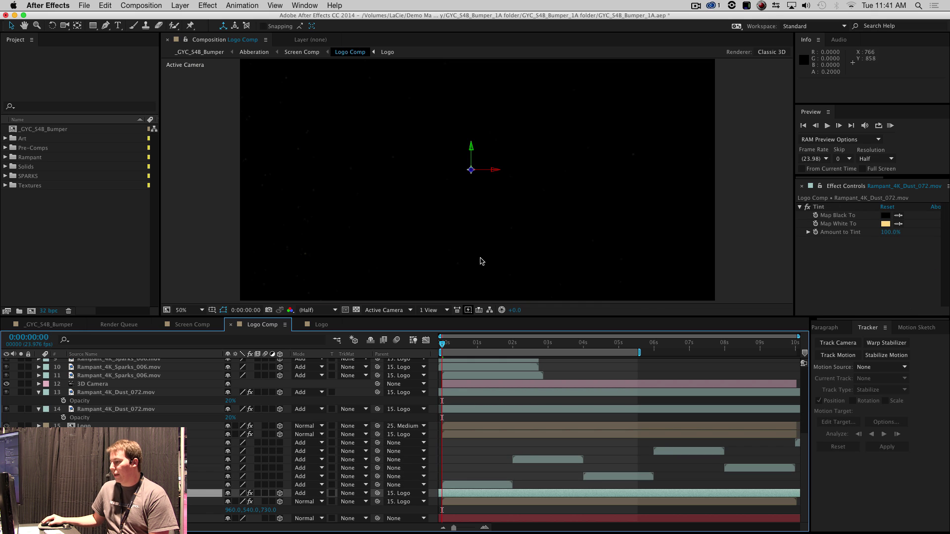
left_click_drag(516, 311, 535, 312)
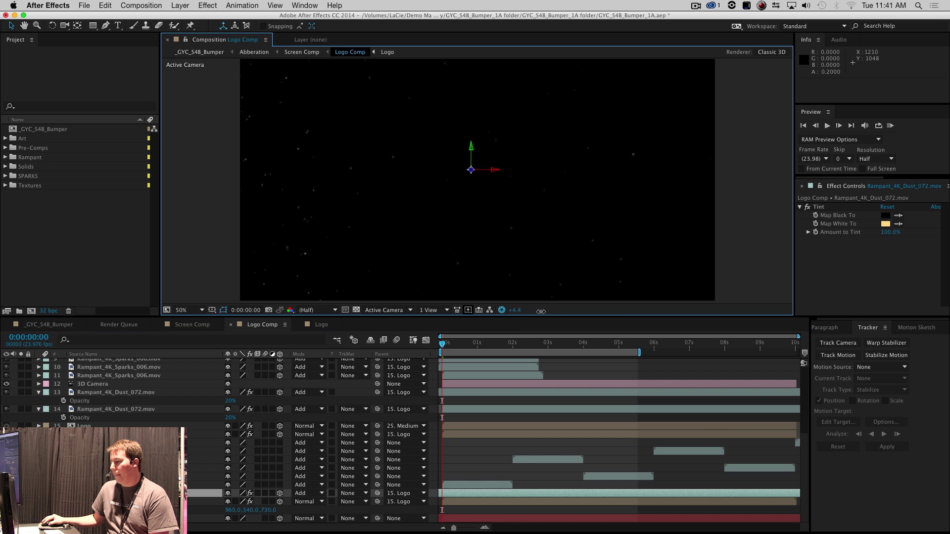
- Play a RAM preview of the brightened dust layer, show all layers again and reset the viewer exposure
key("0")
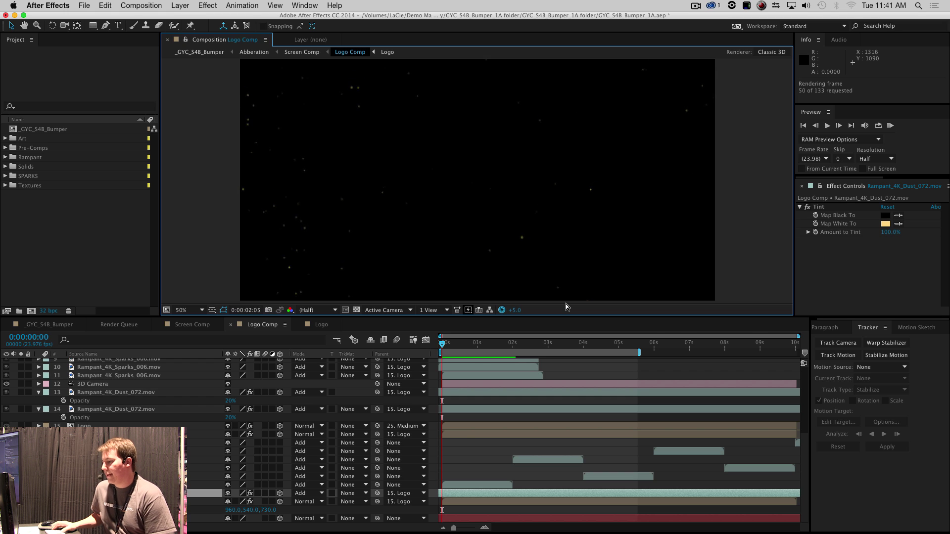
key("0")
key("0")
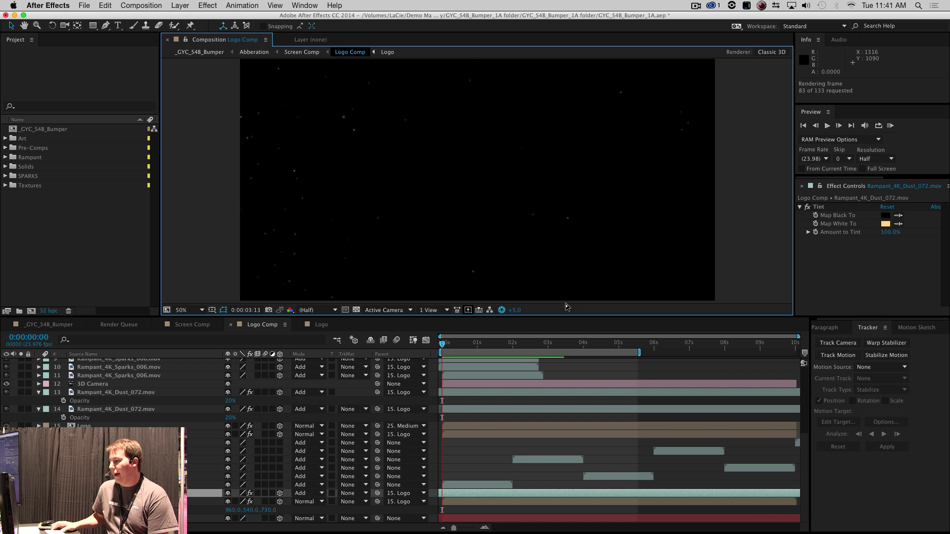
key("0")
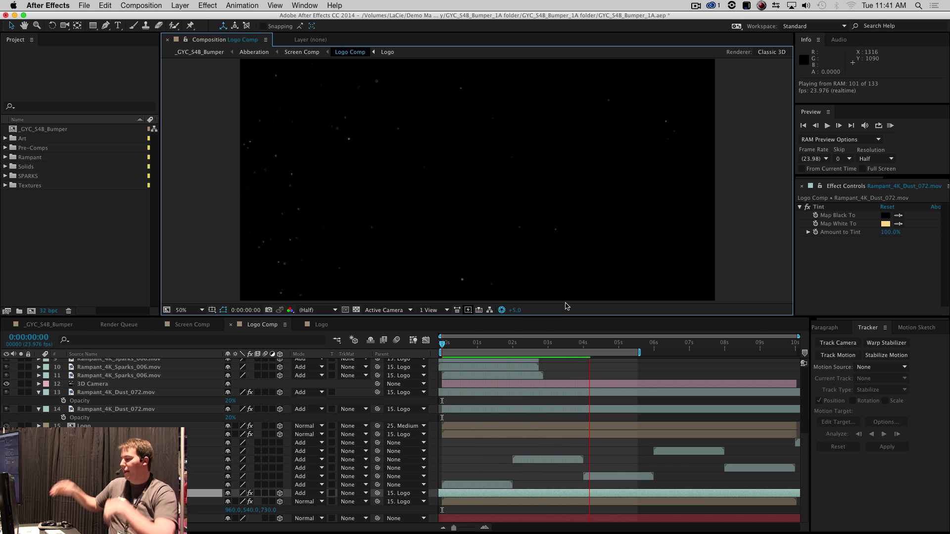
key("0")
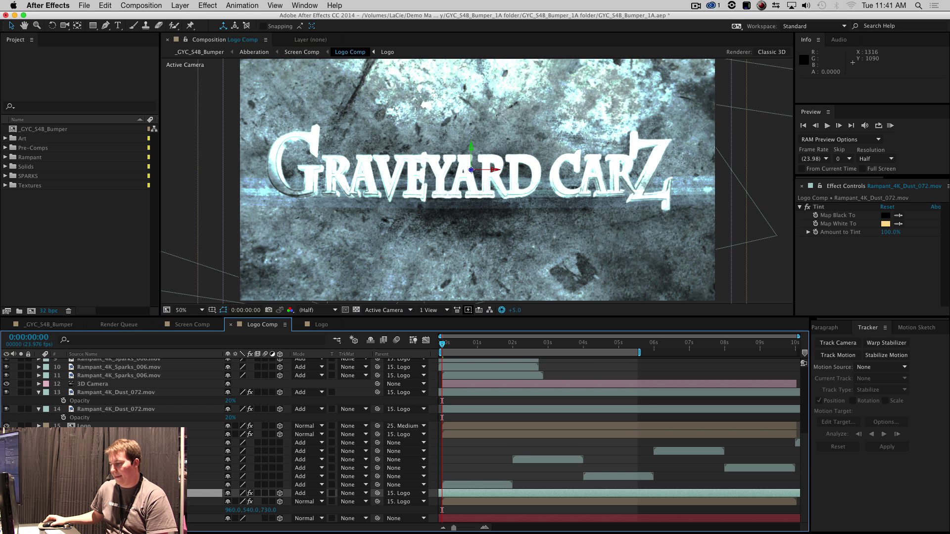
left_click(502, 310)
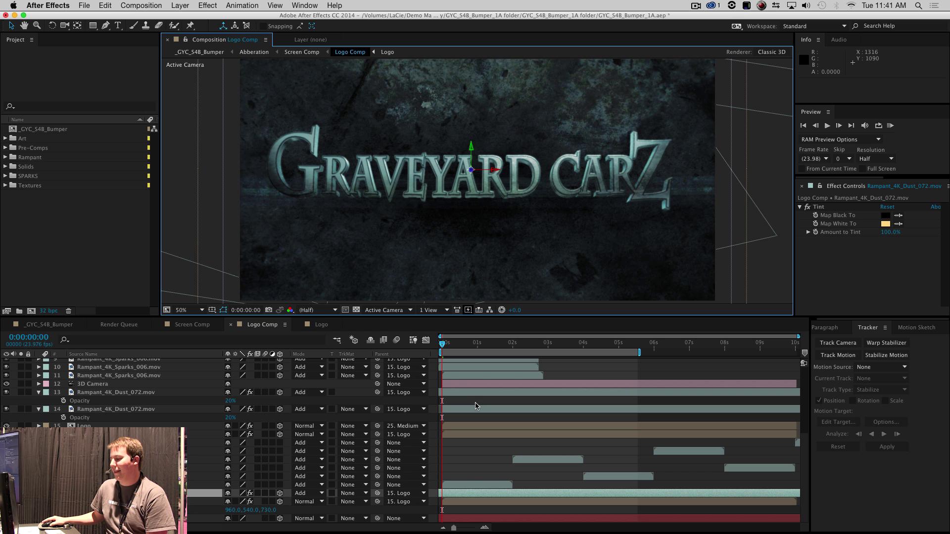
- Solo the Rampant_4K_Sparks layers, play a RAM preview of them and move the current time to 0:00:01:11
scroll(247, 420, "up", 3)
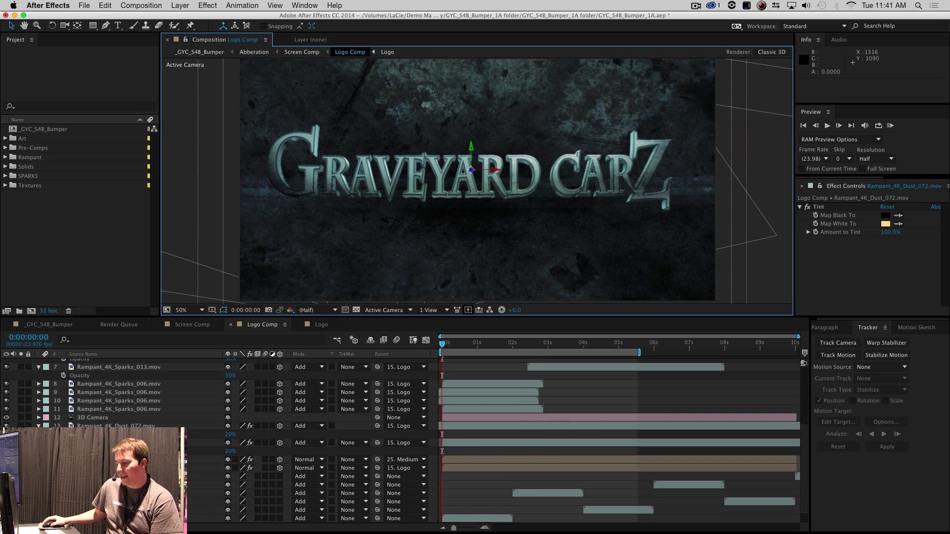
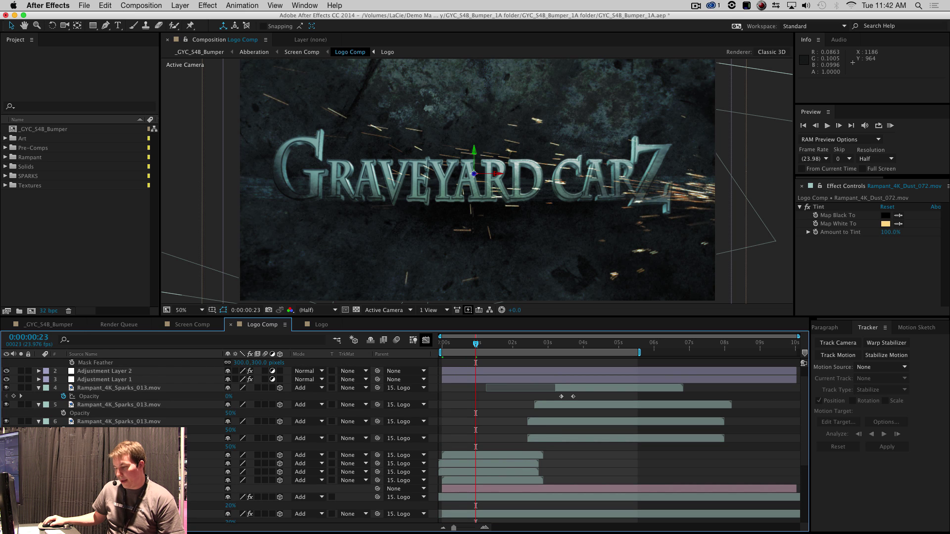
left_click(20, 388)
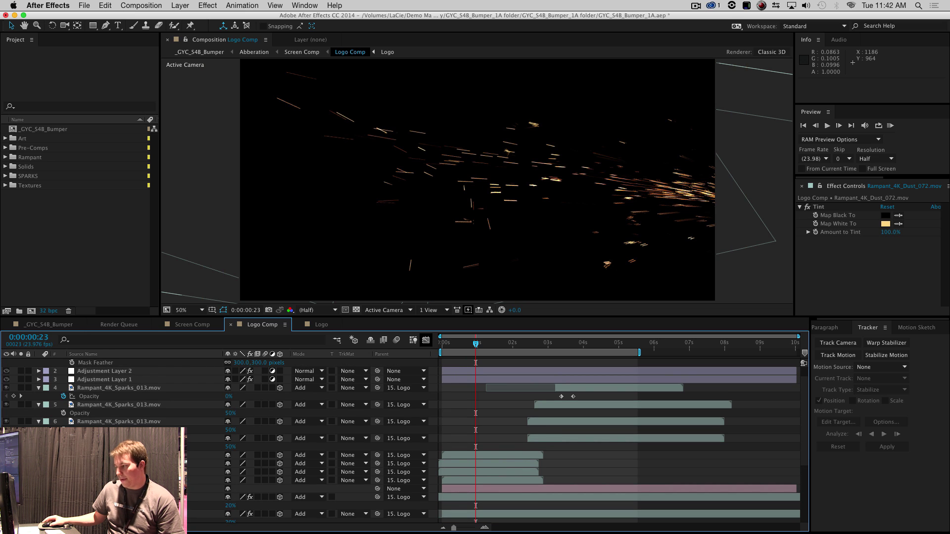
key("KP_0")
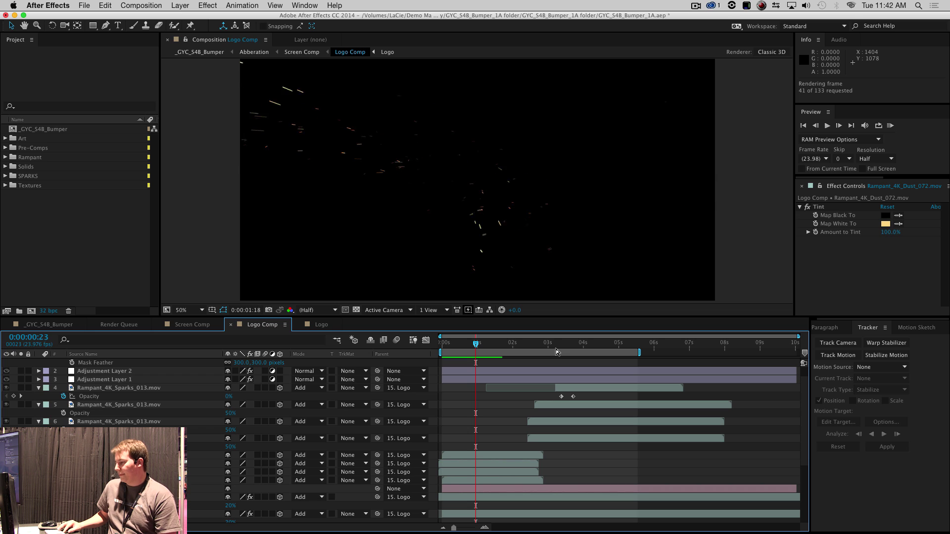
key("0")
key("0")
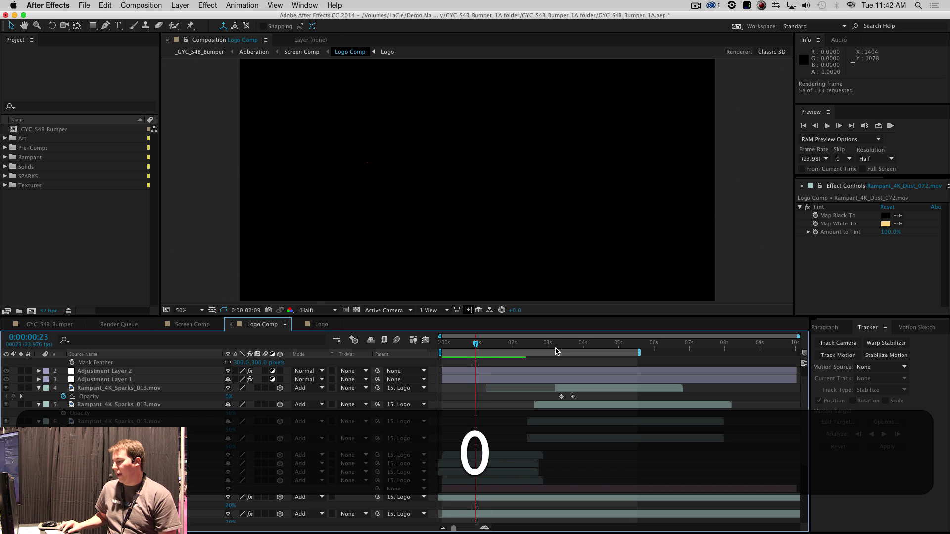
key("0")
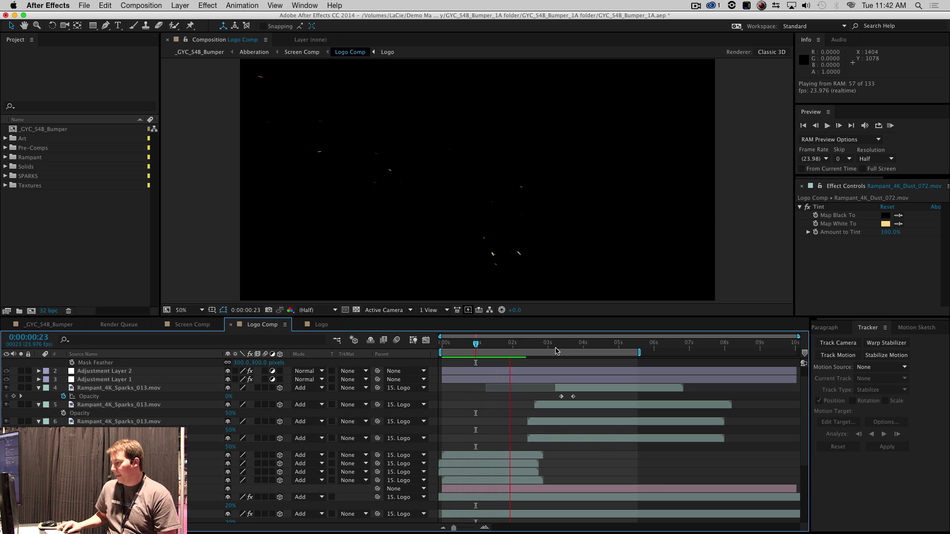
left_click(493, 342)
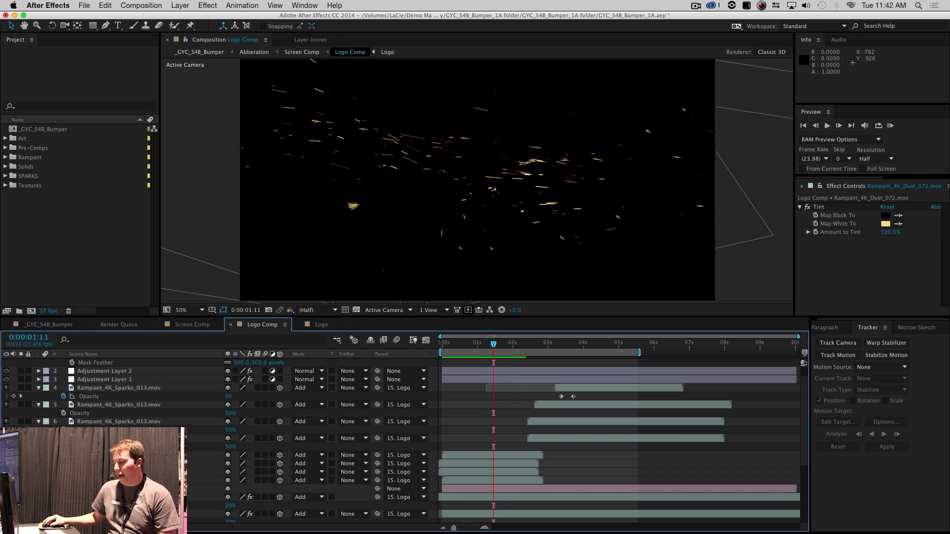
- Solo the Logo layer together with the soloed sparks layers and play RAM previews of the combination
scroll(371, 441, "down", 5)
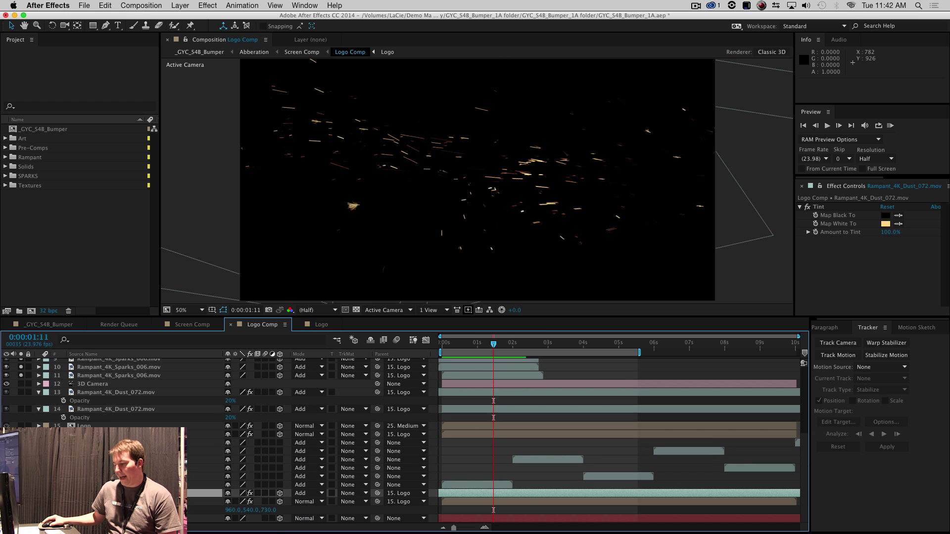
left_click(22, 425)
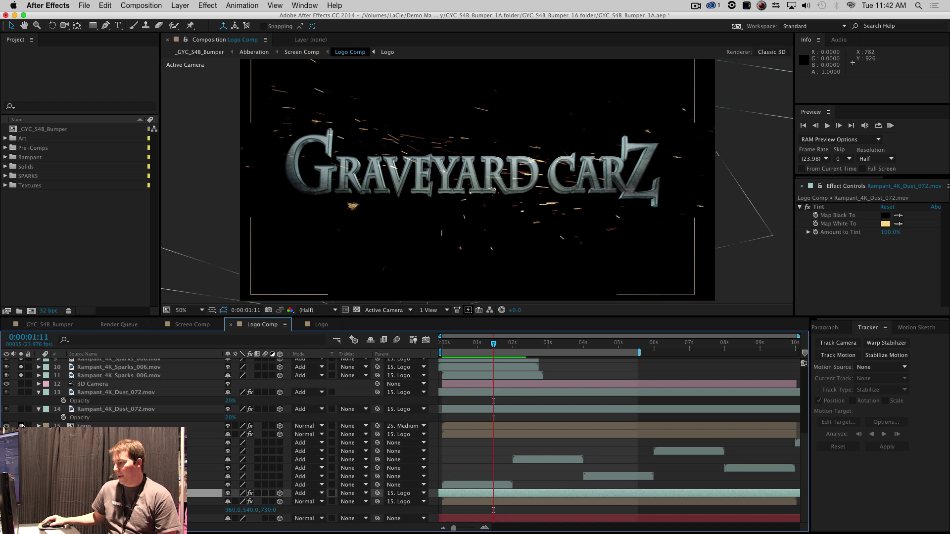
key("KP_0")
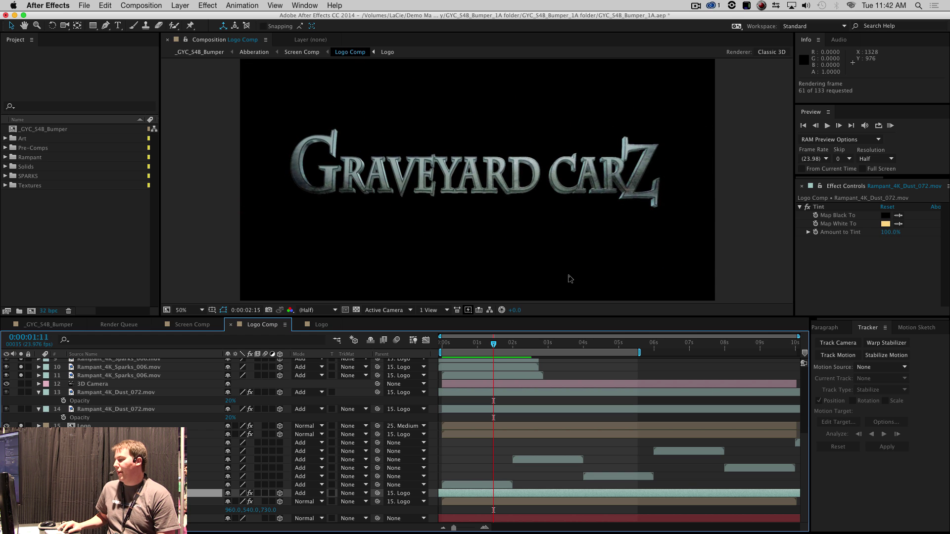
key("KP_0")
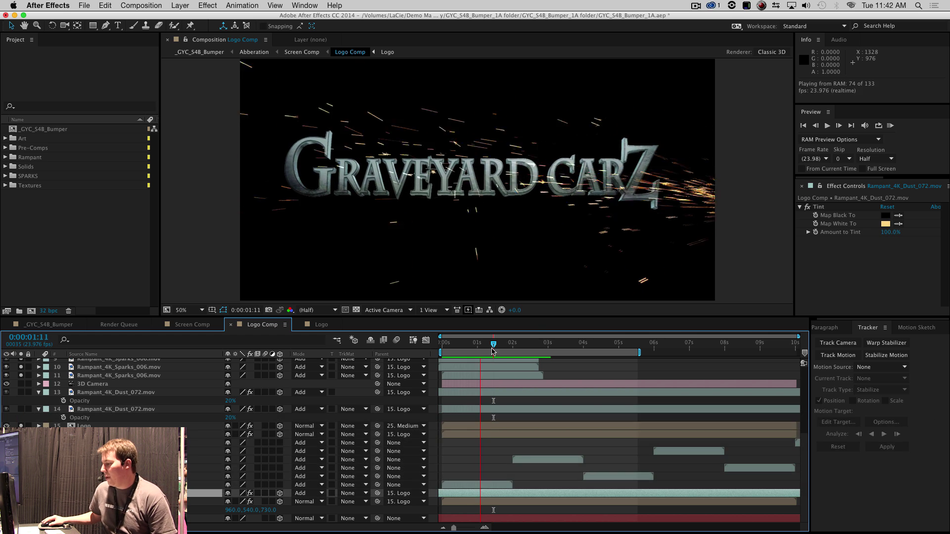
key("KP_0")
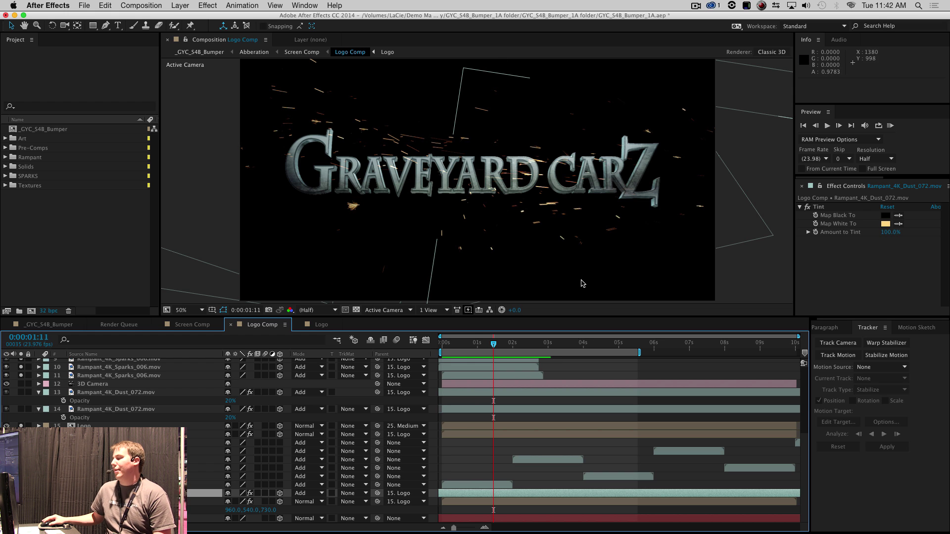
key("KP_0")
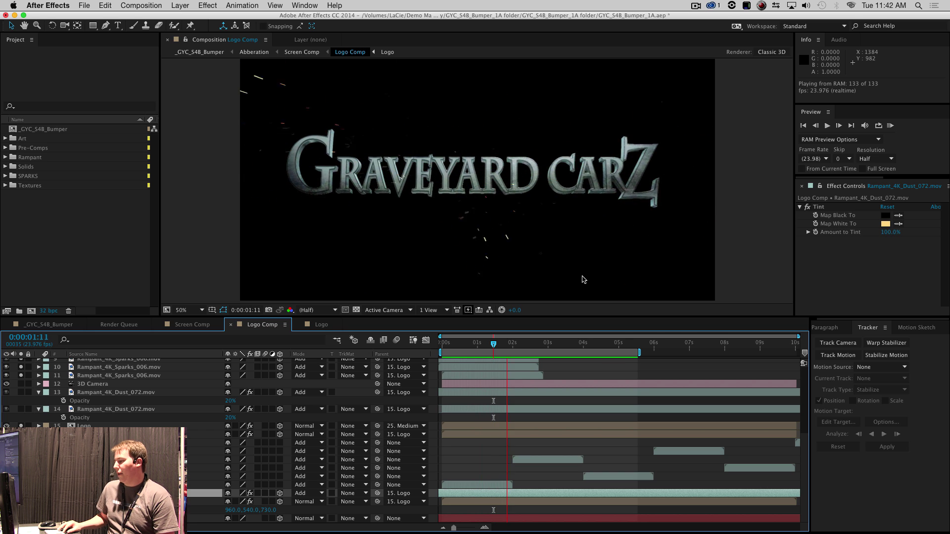
key("KP_0")
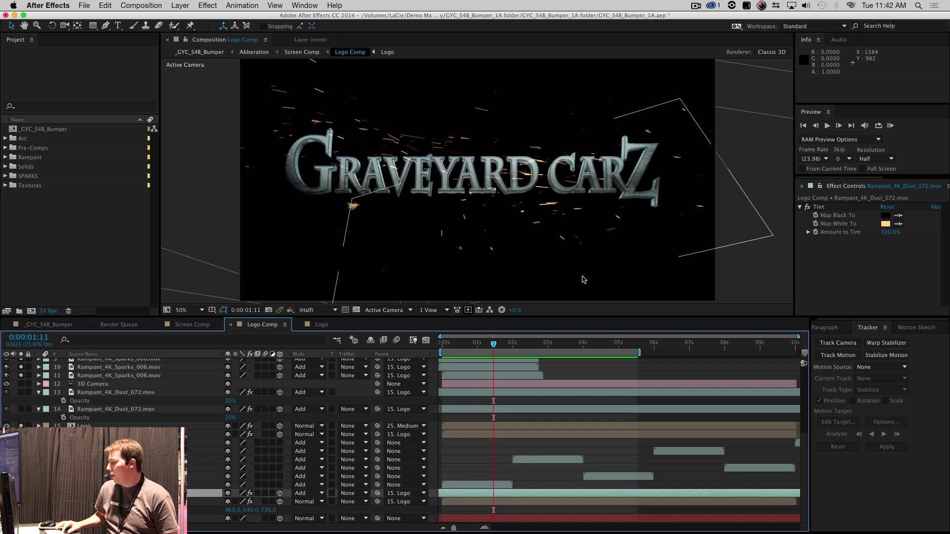
key("KP_0")
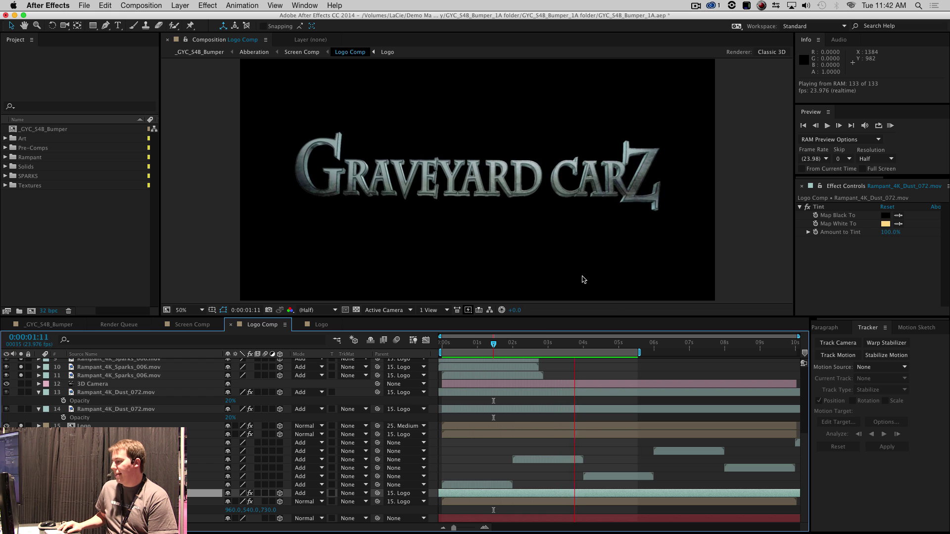
key("KP_0")
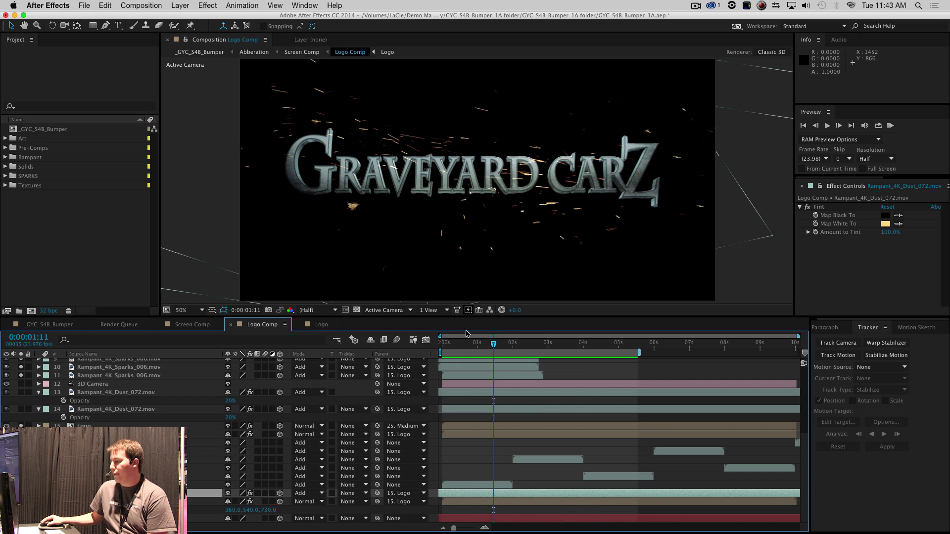
- Move the current time to 0:00:04:02 and turn off solo for the logo and sparks layers
left_click_drag(539, 344, 587, 344)
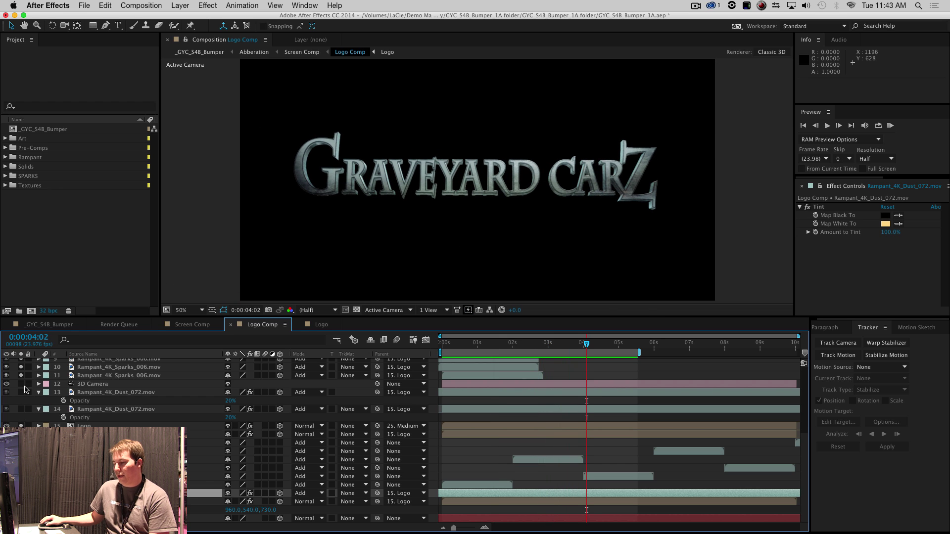
key("alt")
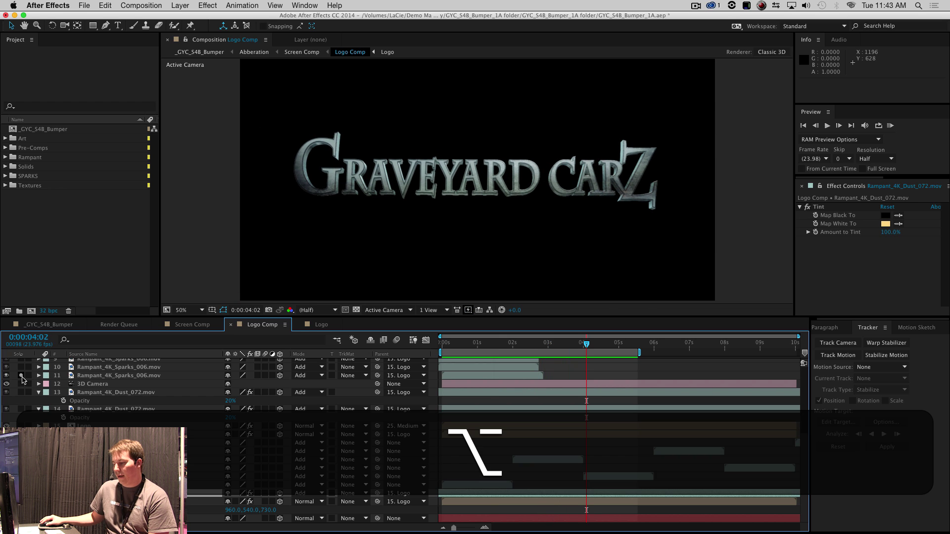
left_click(21, 375, "alt")
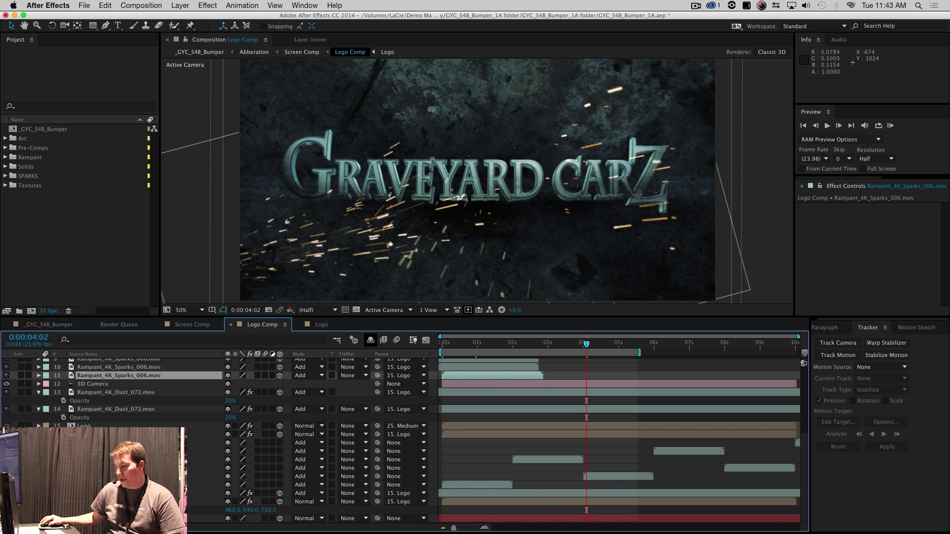
left_click(370, 340)
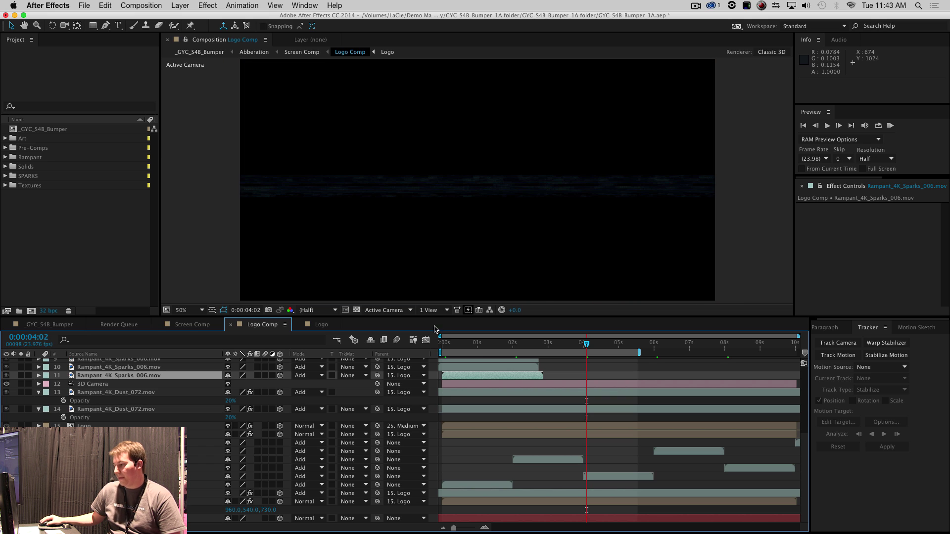
- Raise the viewer exposure to +3.7 for the isolated horizontal streak layers, play a RAM preview and move the current time to 0:00:01:04
left_click_drag(515, 310, 533, 310)
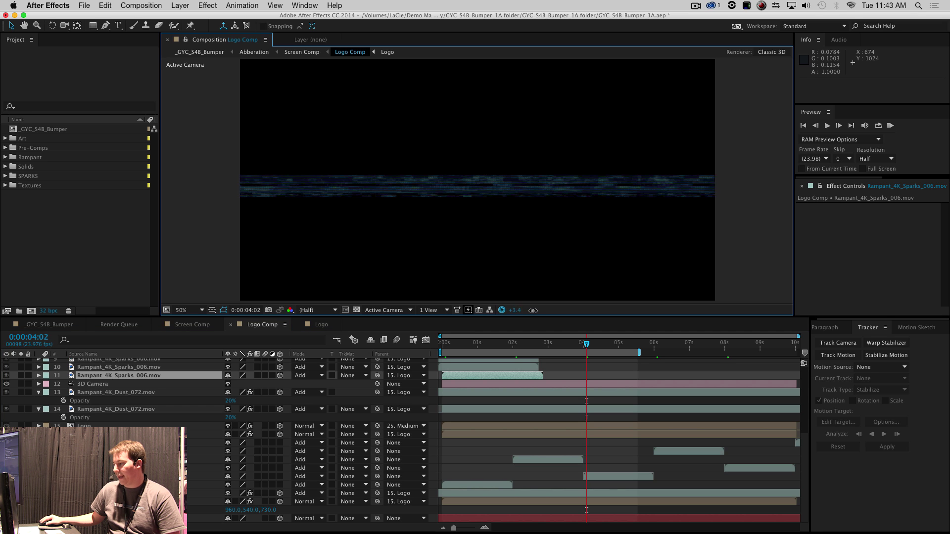
key("KP_0")
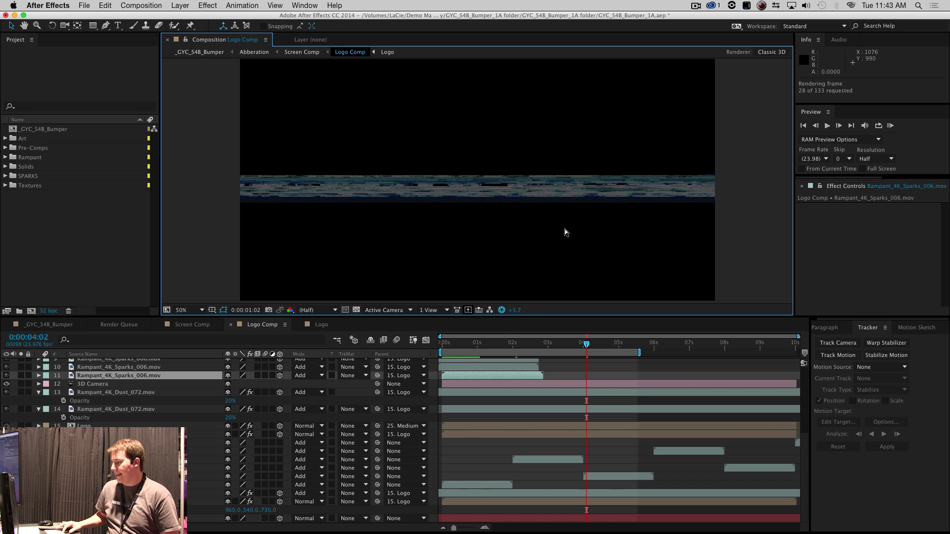
key("KP_0")
key("KP_0")
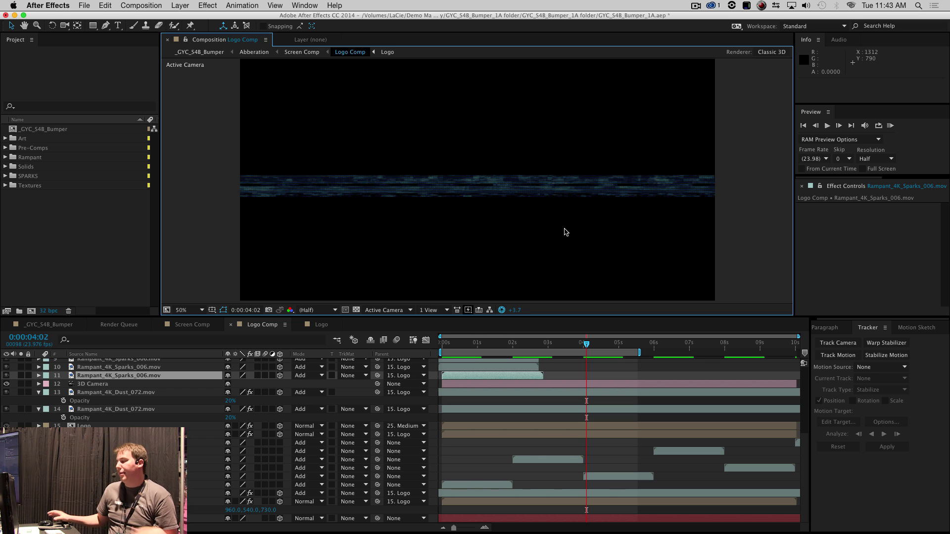
left_click_drag(455, 346, 466, 345)
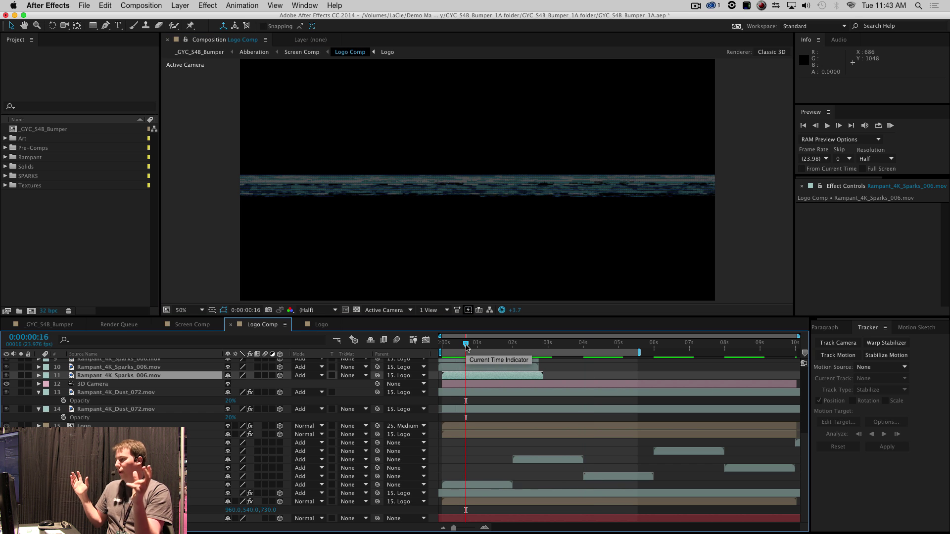
left_click_drag(466, 346, 483, 347)
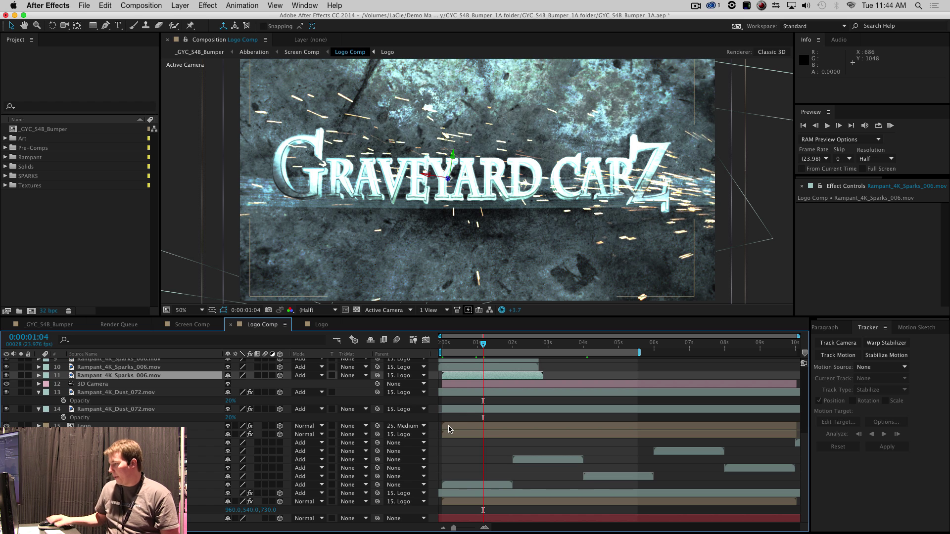
- Reset the viewer exposure and play a short RAM preview of the Logo Comp with all its layers shown
left_click(502, 311)
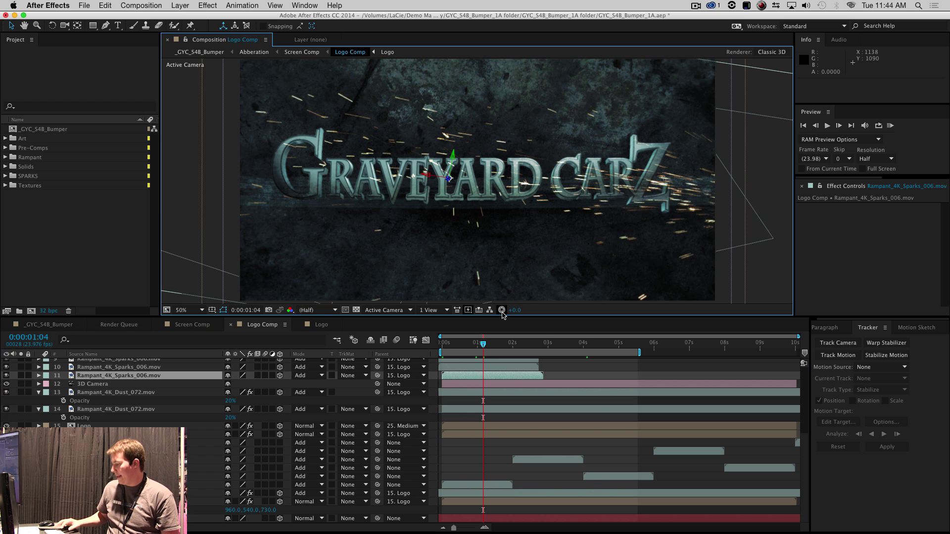
key("KP_0")
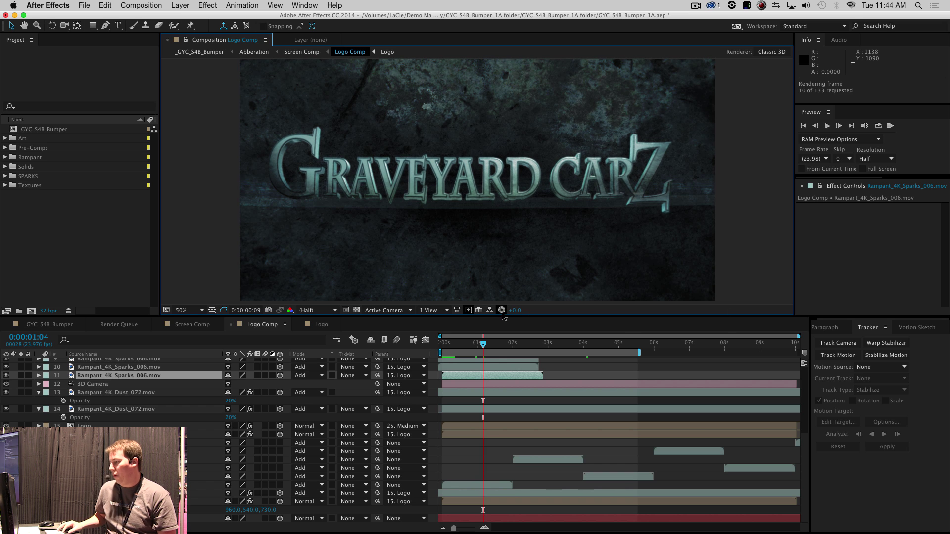
key("KP_0")
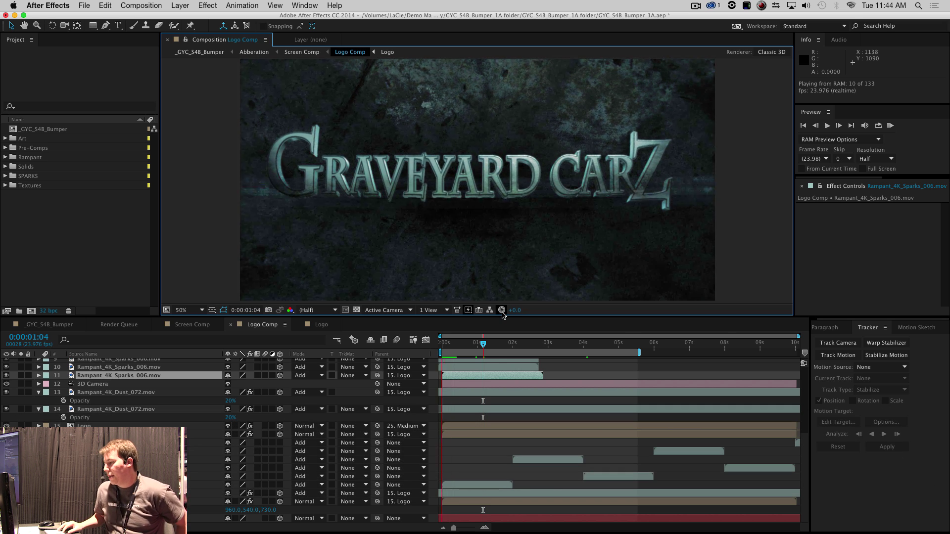
key("KP_0")
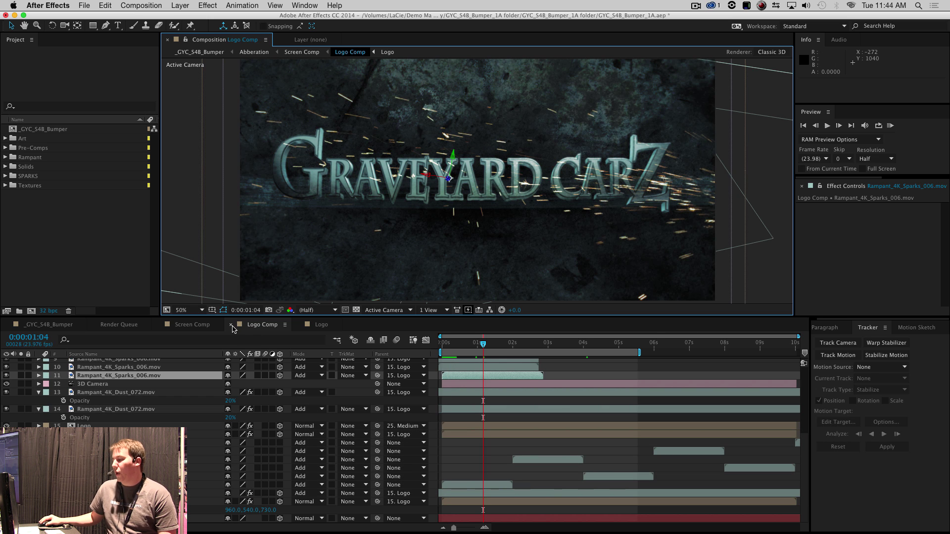
- Open the Screen Comp, hide the safe-zone guides and play a short RAM preview from its start
left_click(208, 325)
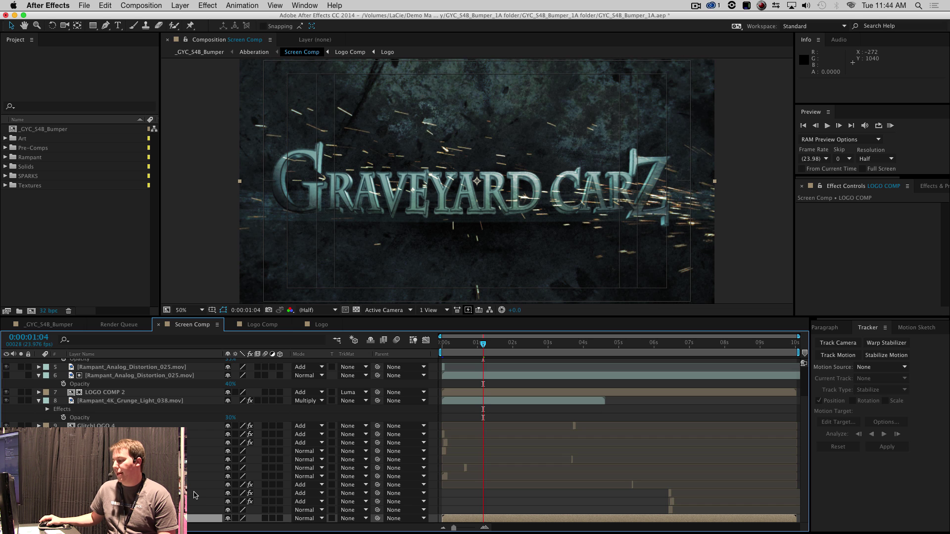
key("apostrophe")
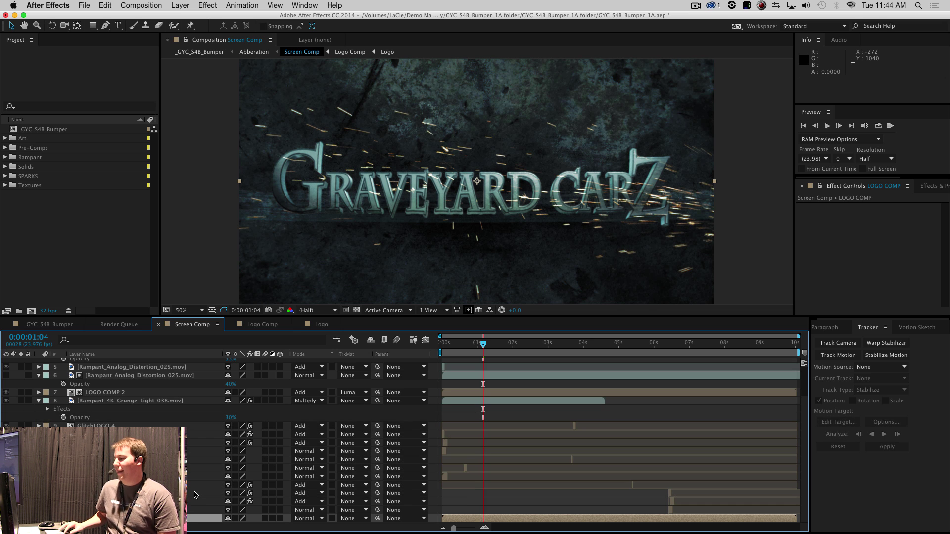
key("0")
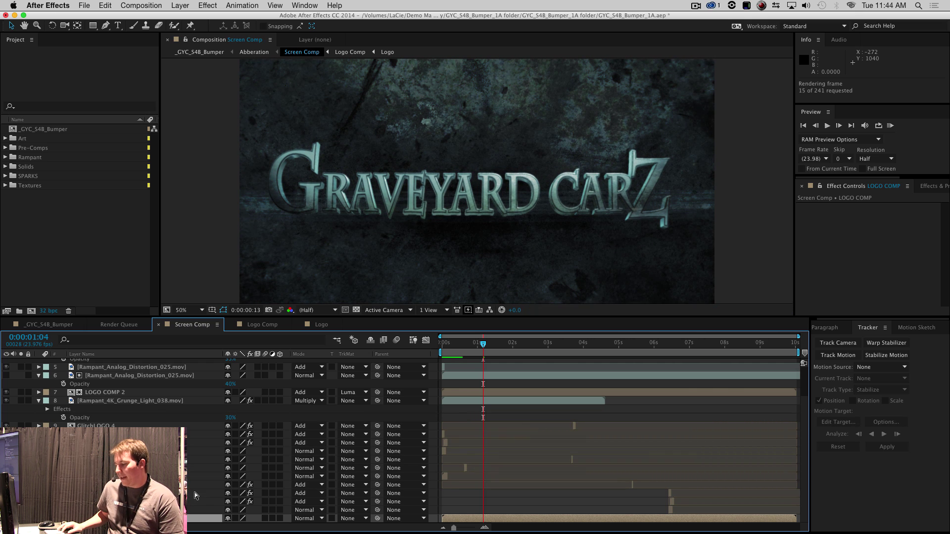
key("0")
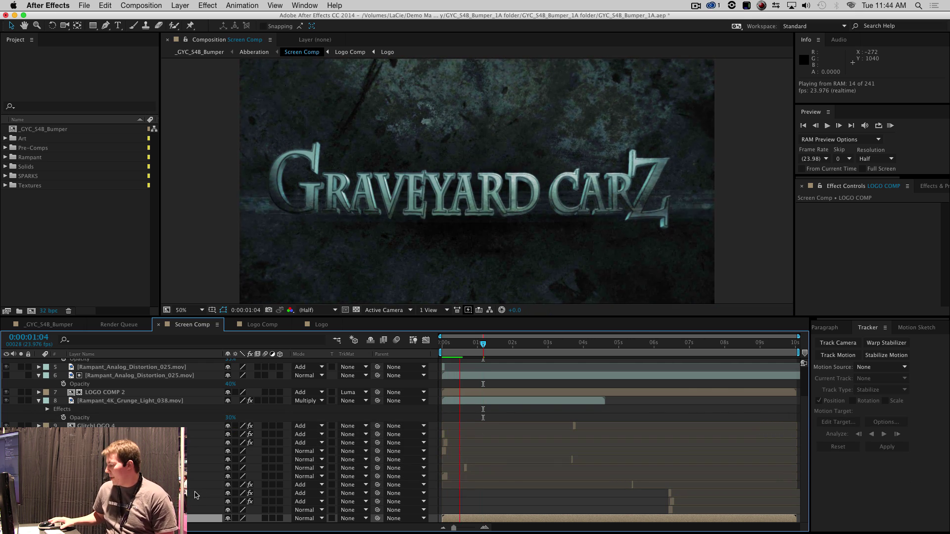
key("0")
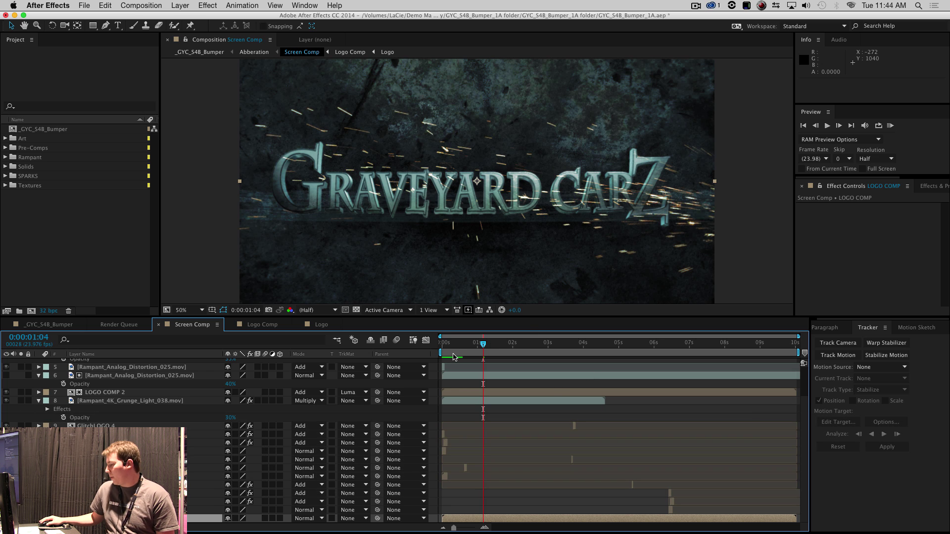
- Move the current time to 0:00:00:00 and step one frame forward and back to examine the opening distortion
left_click_drag(445, 352, 438, 356)
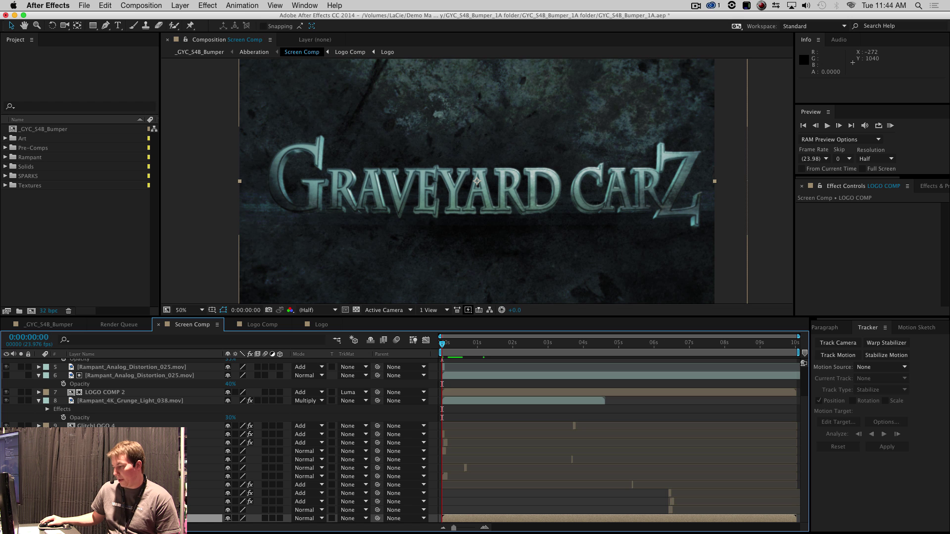
left_click(6, 376)
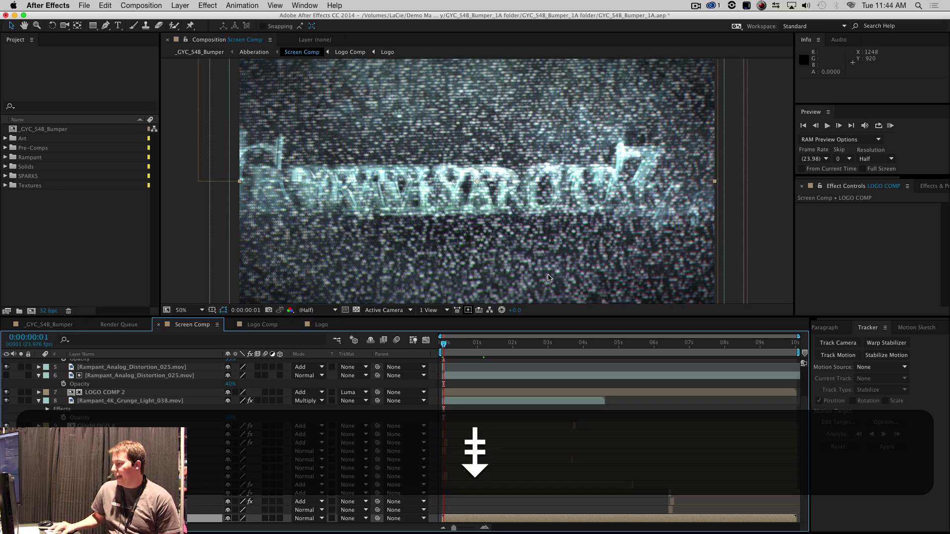
key("Page_Down")
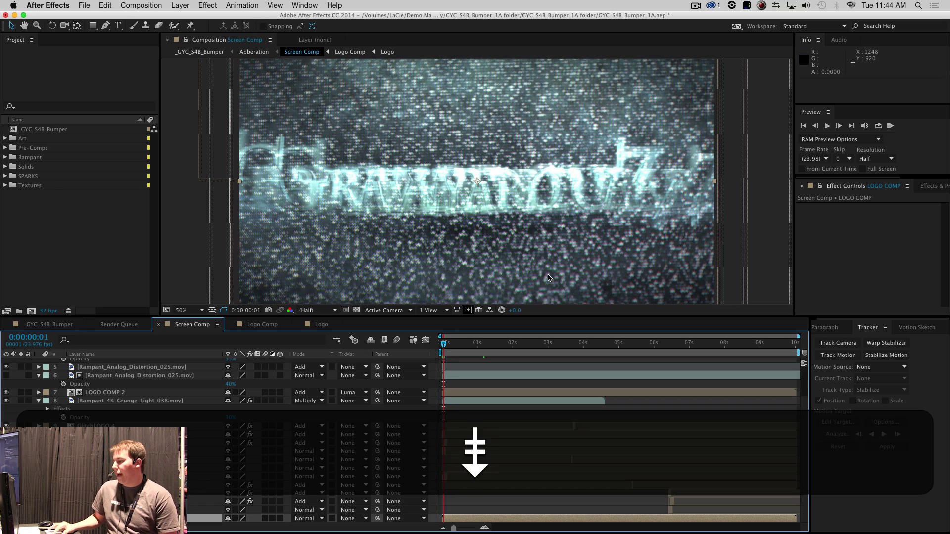
key("Page_Up")
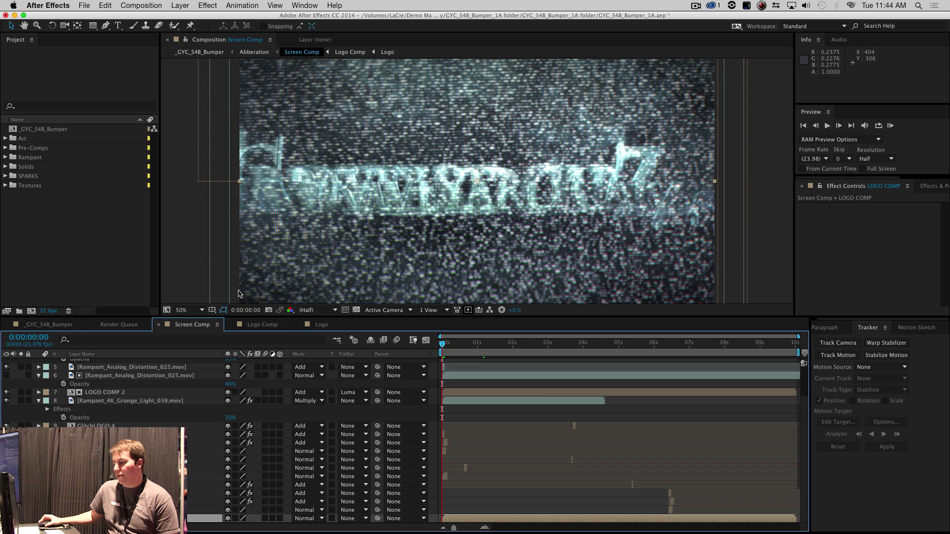
- Solo only the Rampant_Analog_Distortion_025.mov clip at the start of the Screen Comp (layer 5) and play a RAM preview
scroll(148, 376, "up", 3)
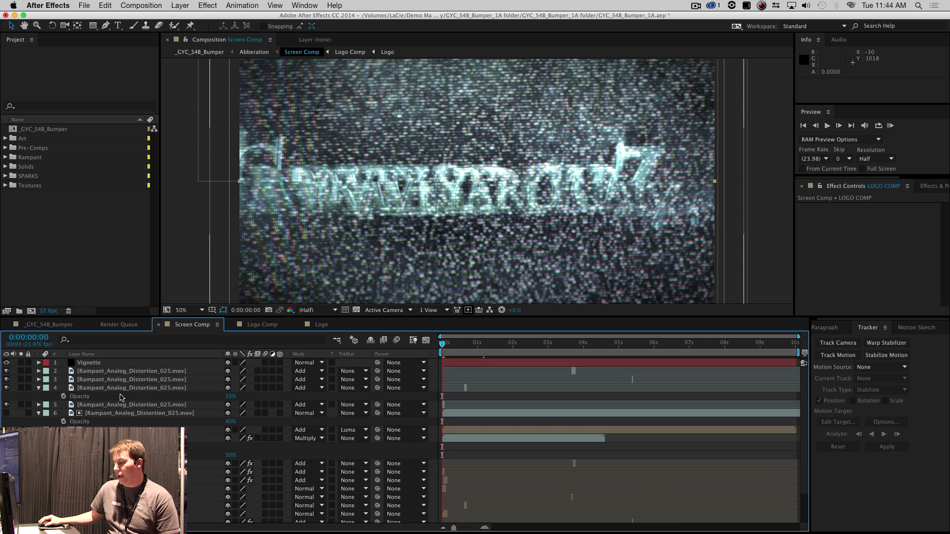
left_click(20, 371)
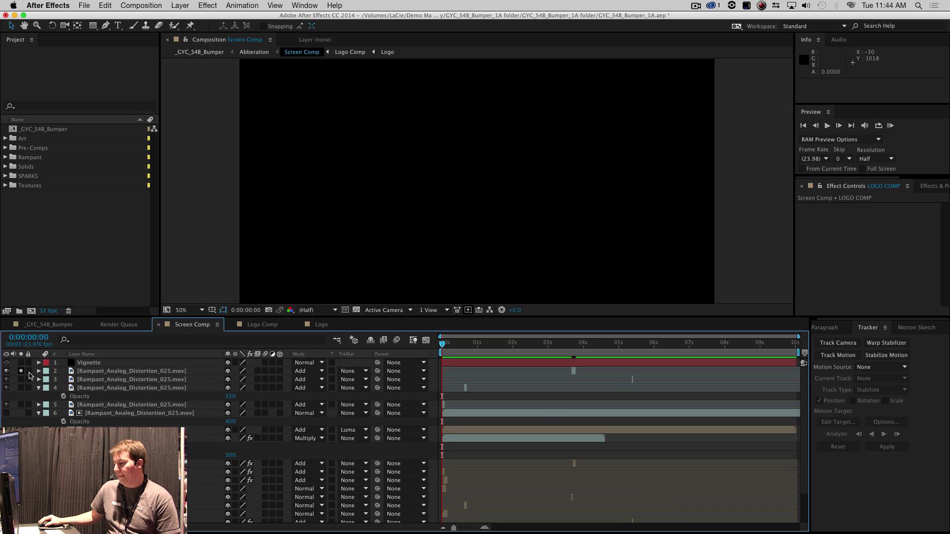
left_click(21, 404)
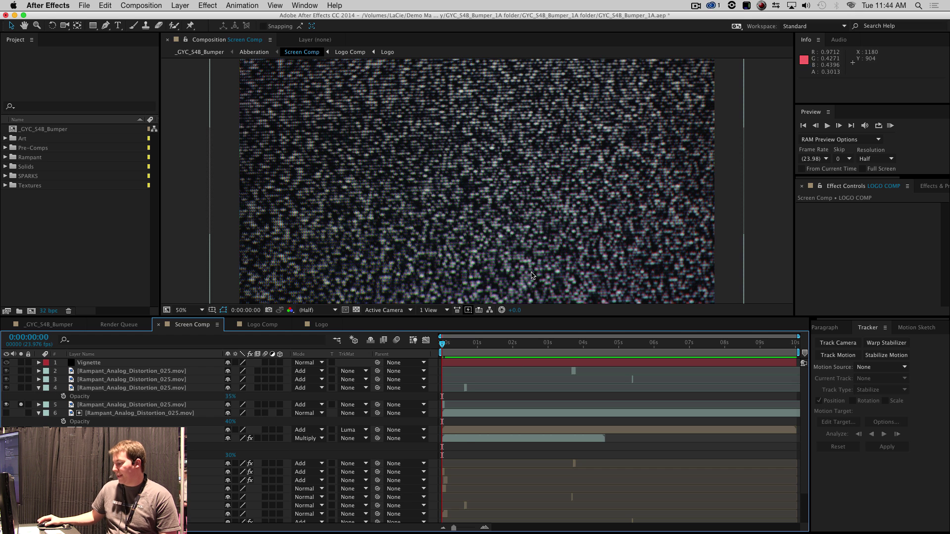
key("KP_0")
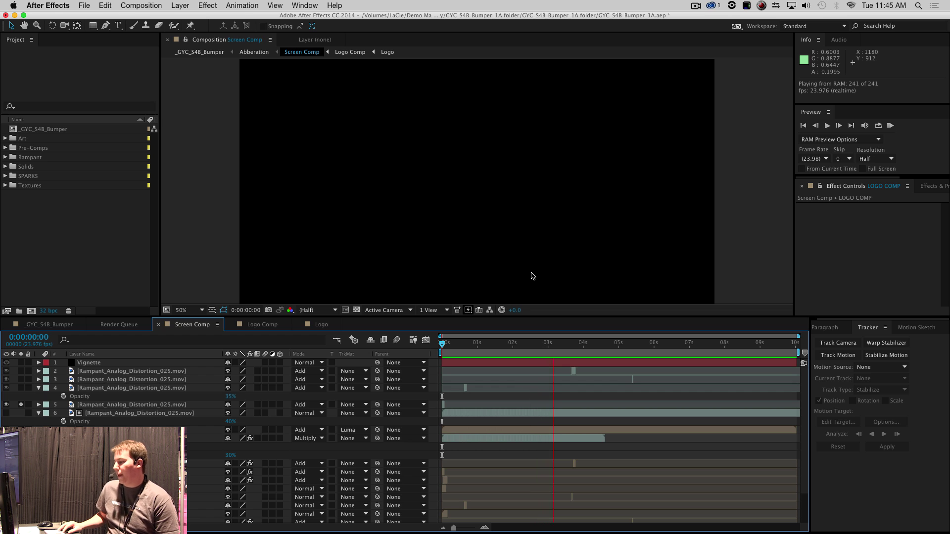
- Stop the preview and toggle solo on the layer 5 distortion clip to compare it with the full Screen Comp
key("KP_0")
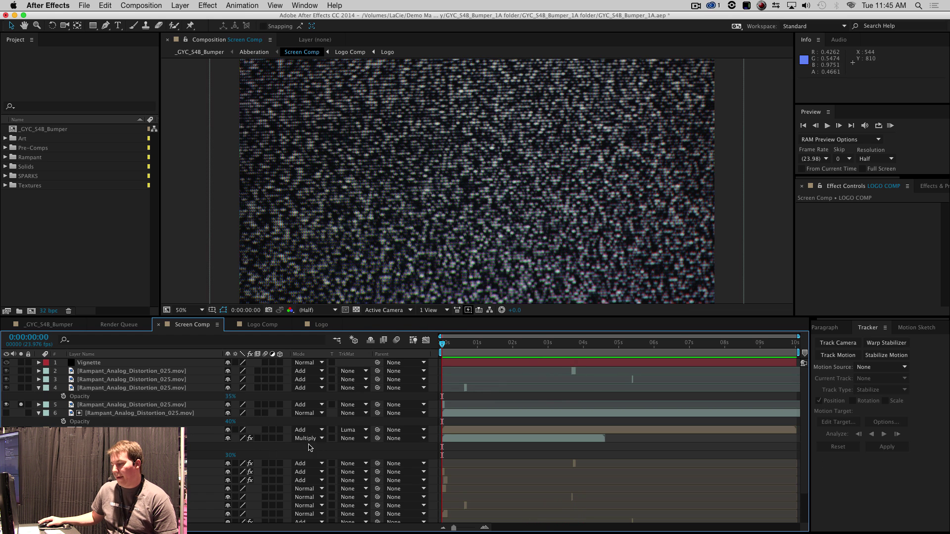
left_click(21, 405)
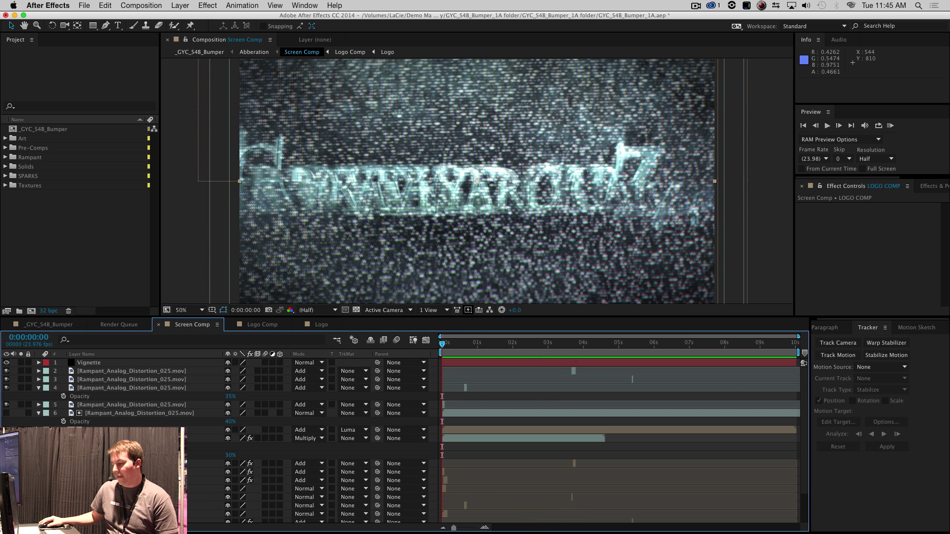
left_click(21, 405)
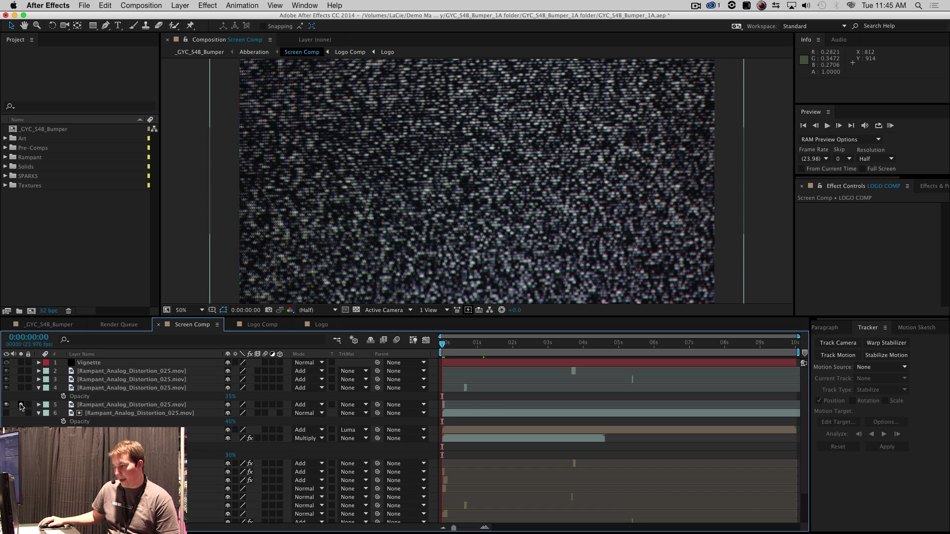
left_click(21, 404)
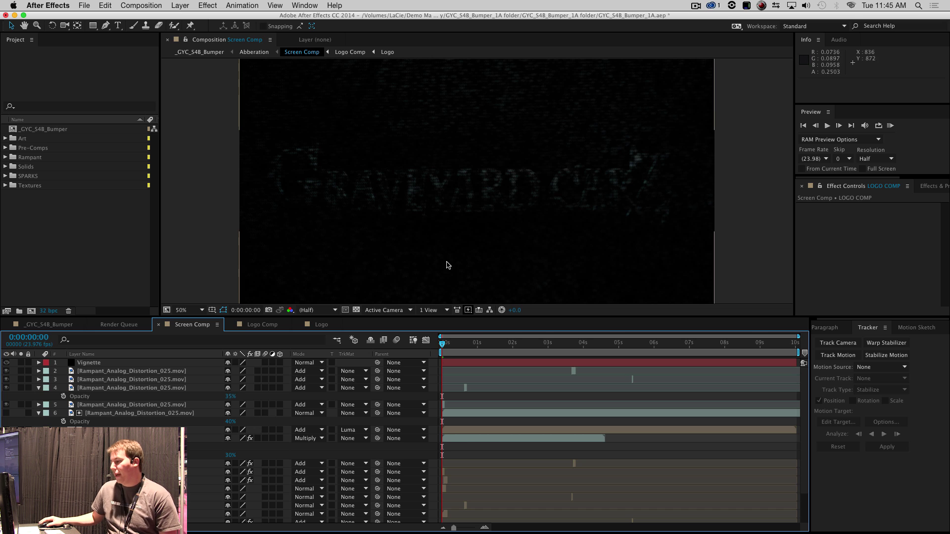
- Raise the viewer exposure to +3.4, play a short RAM preview of the isolated distorted logo from the start, and reset the exposure
left_click_drag(518, 312, 535, 309)
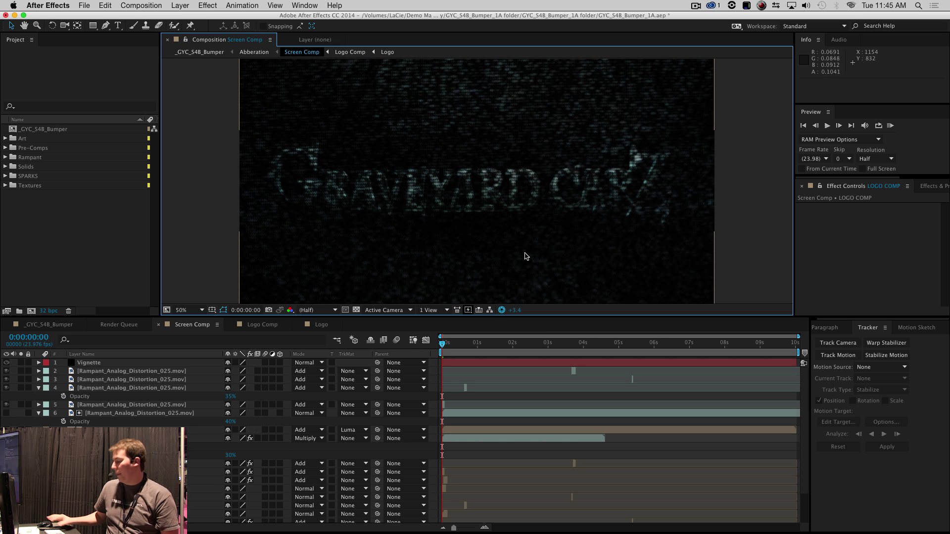
key("KP_0")
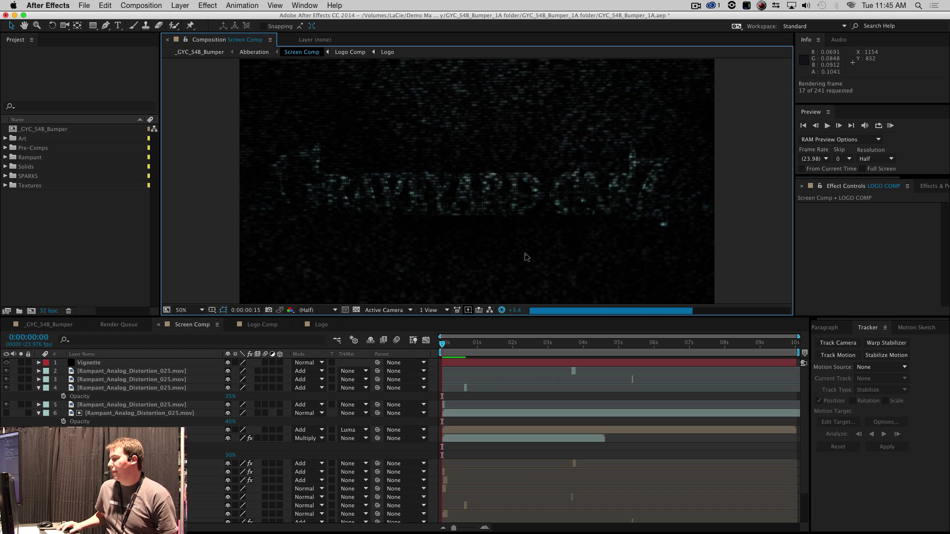
key("KP_0")
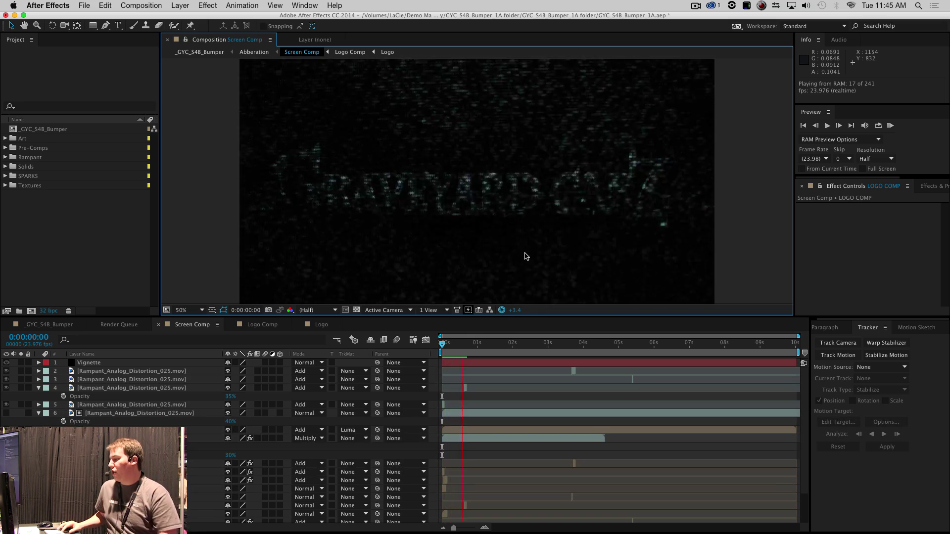
key("KP_0")
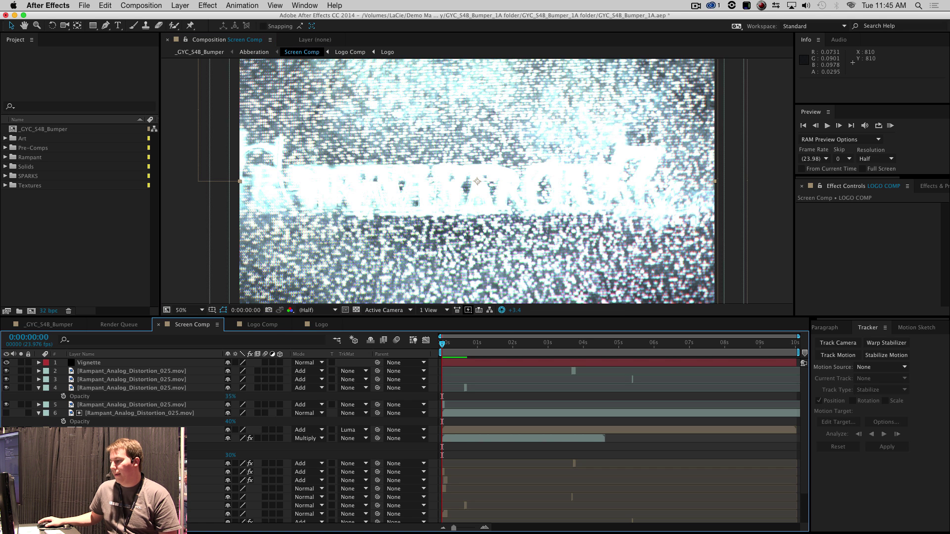
left_click(501, 310)
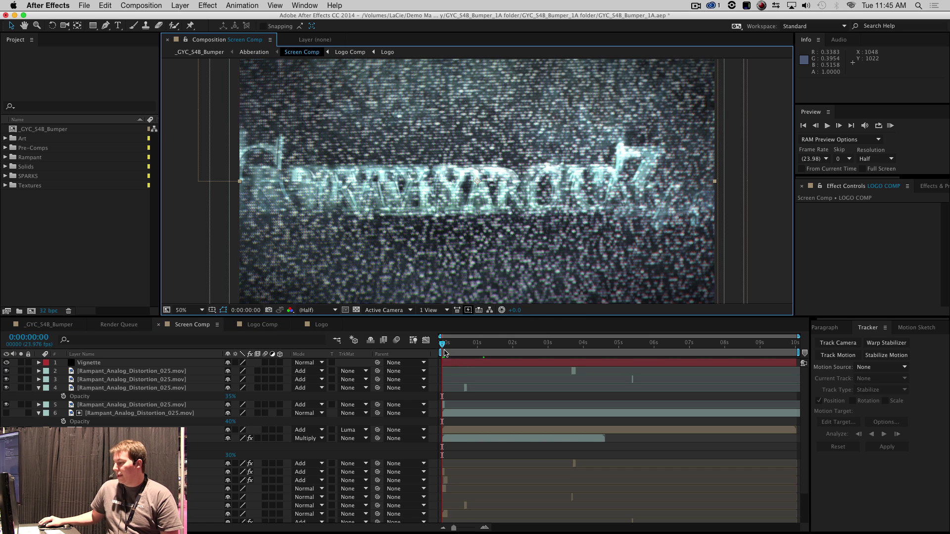
- Move the Screen Comp's current time to 0:00:00:14 and step to 0:00:00:15 to examine the second distortion hit
left_click_drag(443, 346, 463, 346)
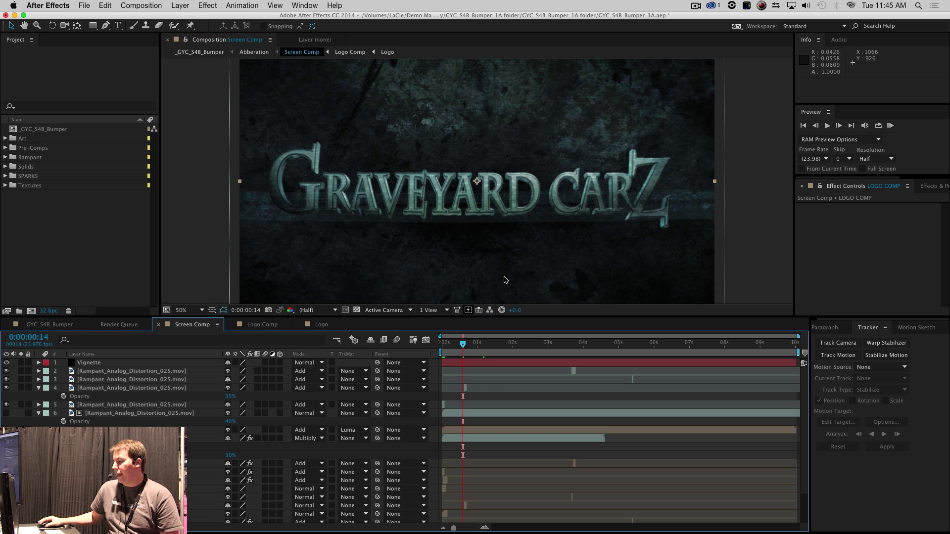
key("Page_Down")
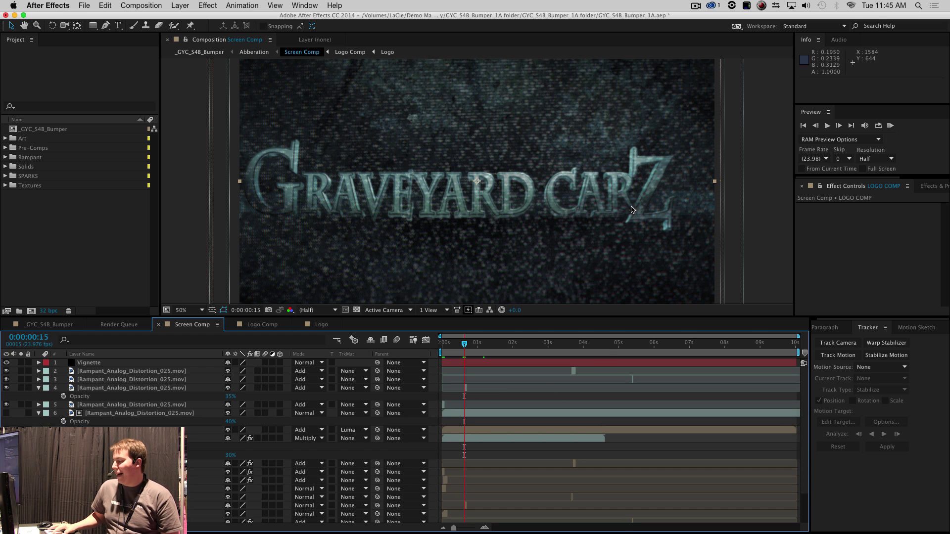
key("Page_Down")
key("Page_Up")
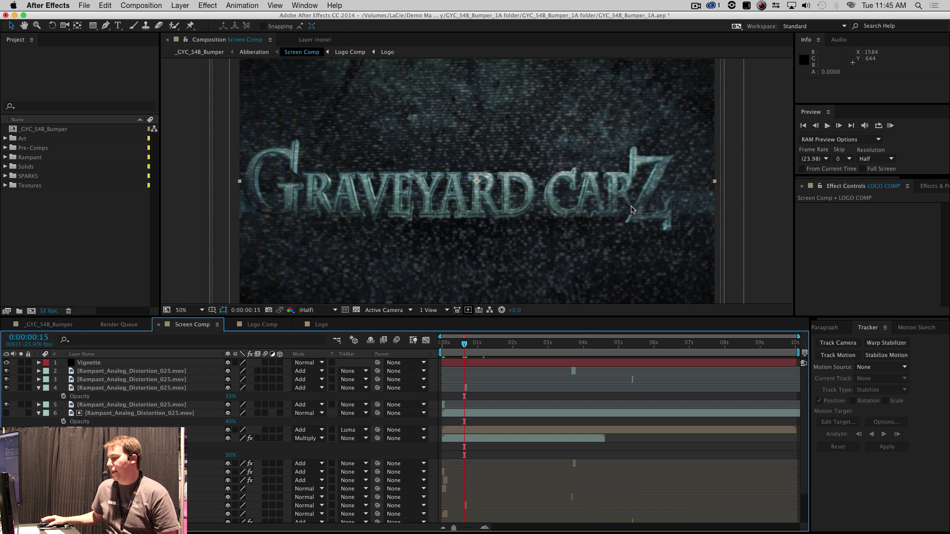
- Return to the start of the Screen Comp and step back and forth through frames 0 to 2 to examine the glitch
key("Home")
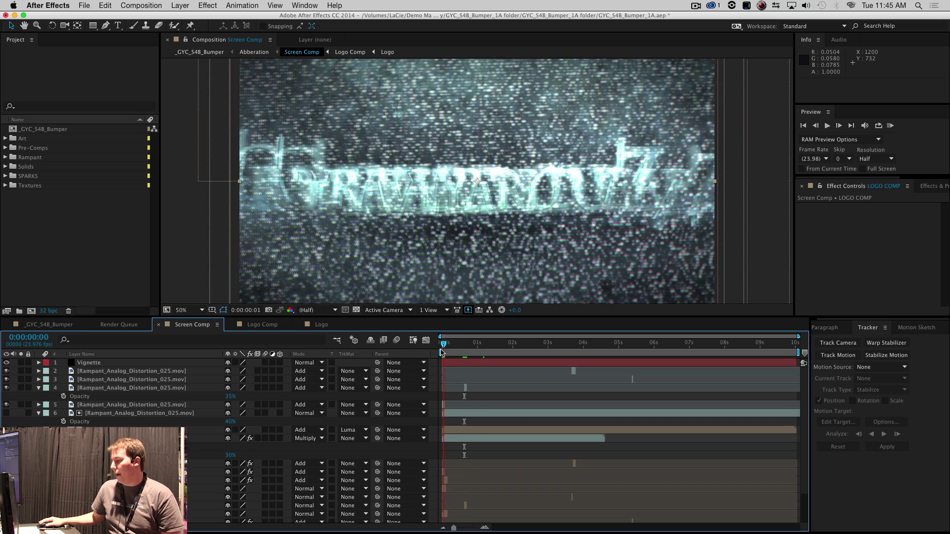
key("Page_Down")
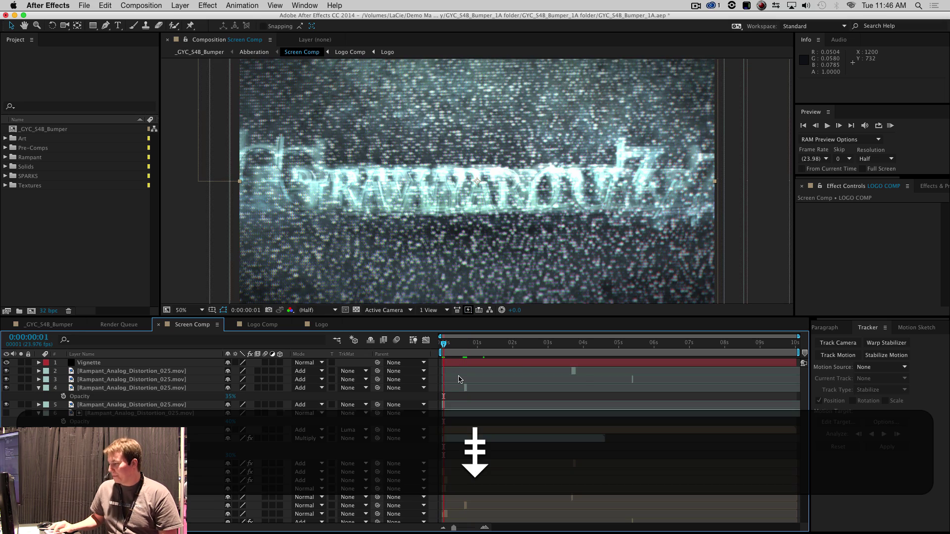
key("Page_Up")
key("Page_Down")
key("Page_Up")
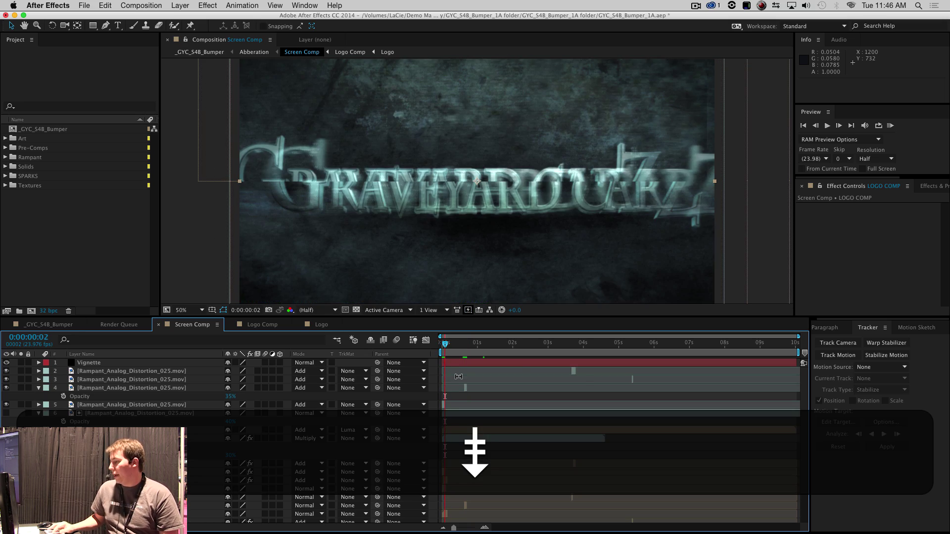
key("Page_Down")
key("Page_Up")
key("Page_Down")
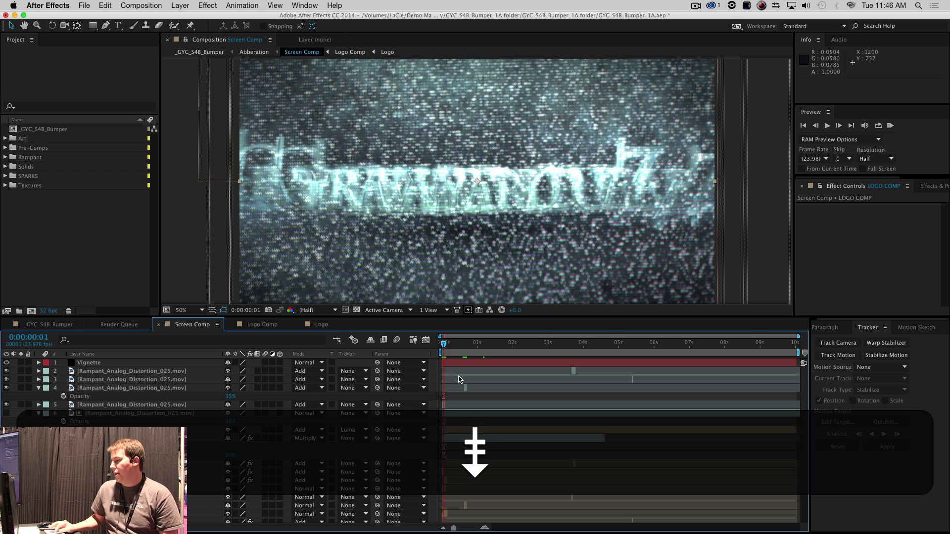
key("Page_Down")
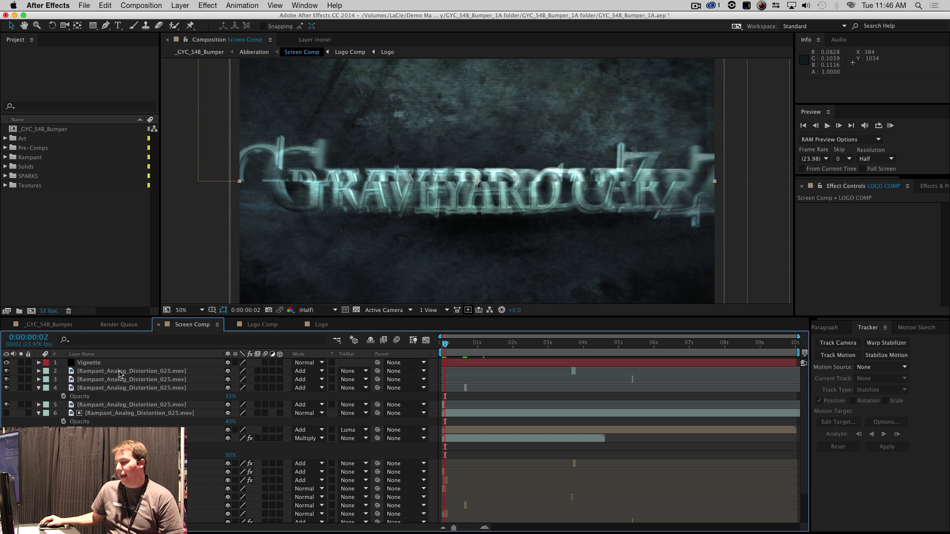
- Look through the Screen Comp's layer stack and return to the main _GYC_S4B_Bumper comp
scroll(51, 360, "down", 3)
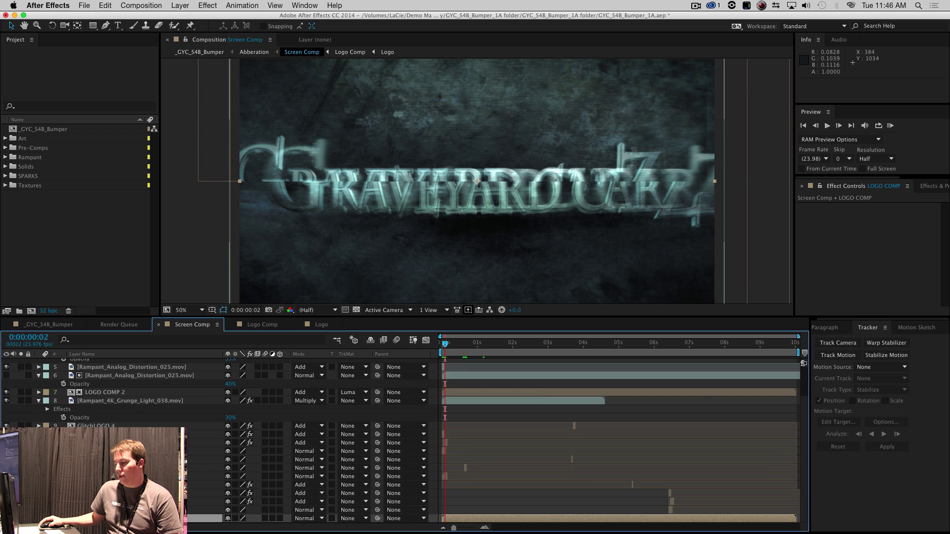
scroll(51, 359, "up", 3)
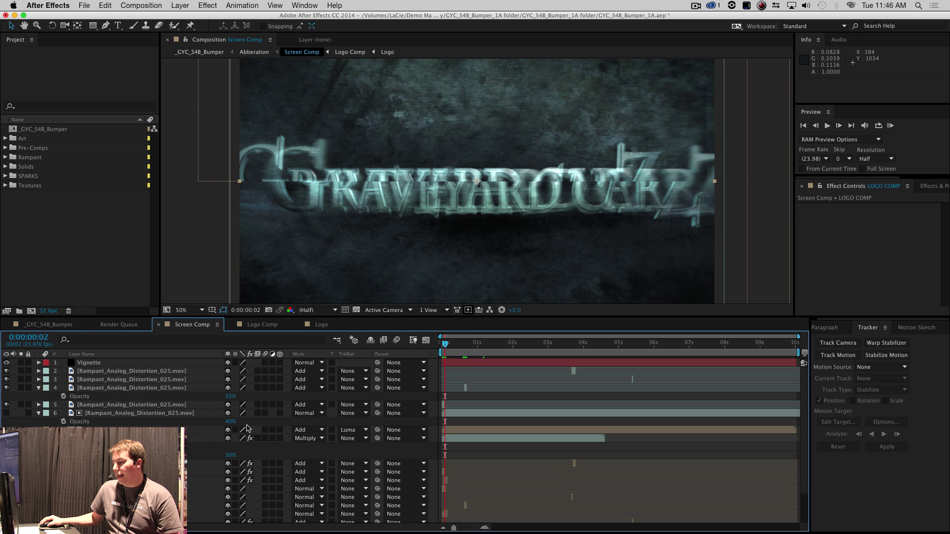
left_click(83, 324)
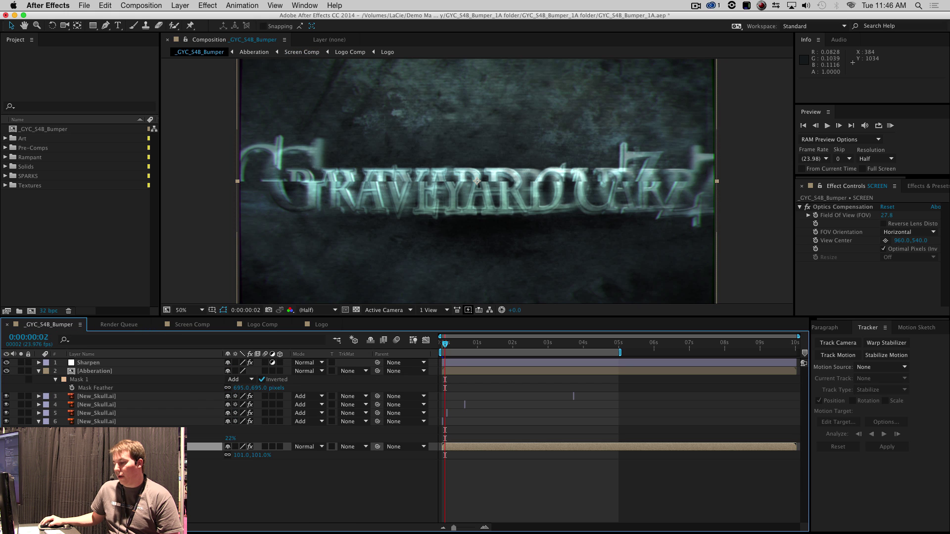
left_click(191, 325)
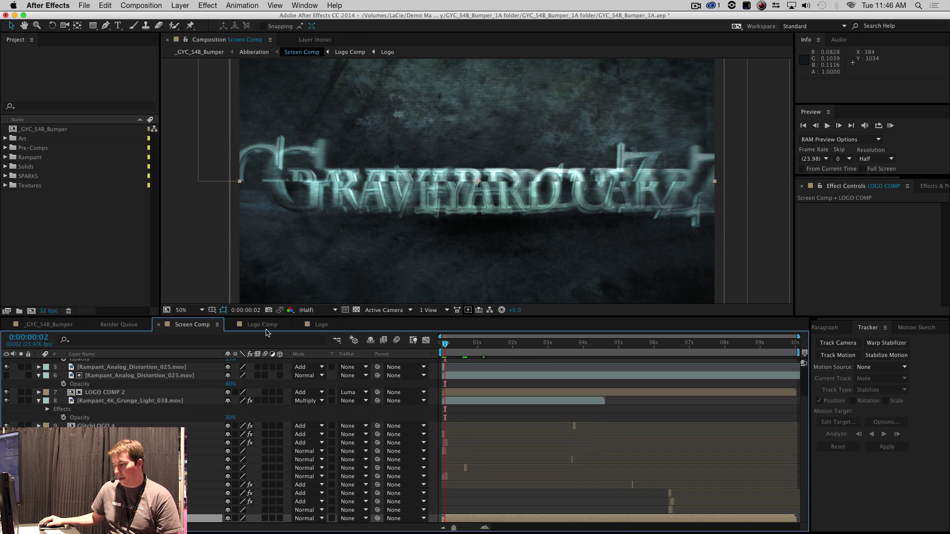
left_click(262, 324)
left_click(56, 325)
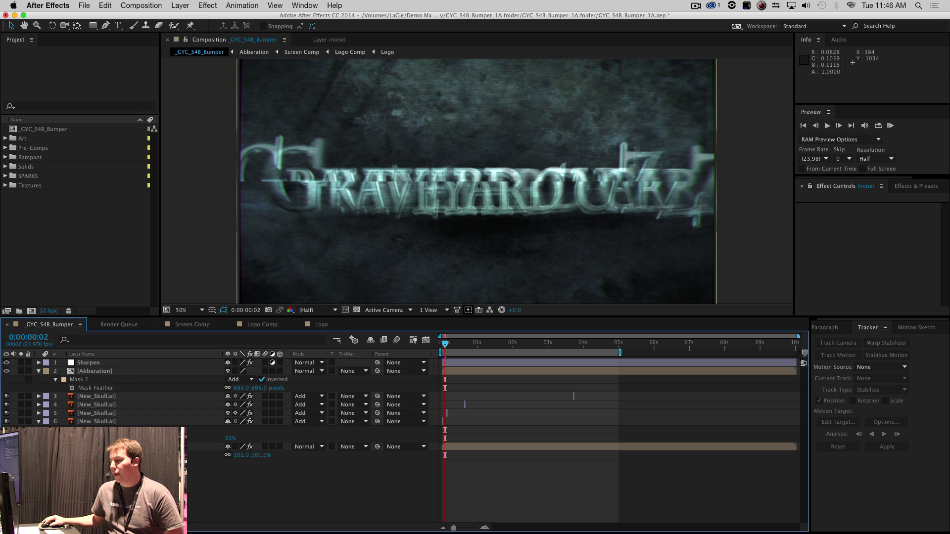
- Step frame by frame through the opening of the main bumper comp to 0:00:00:03 to examine the skull flash
key("Page_Up")
key("Page_Up")
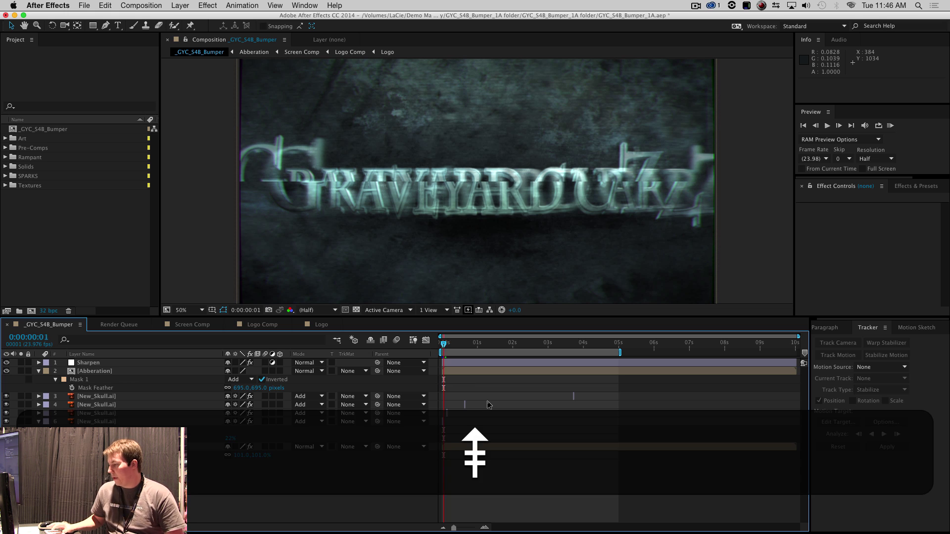
key("Page_Down")
key("Page_Down")
key("Page_Down")
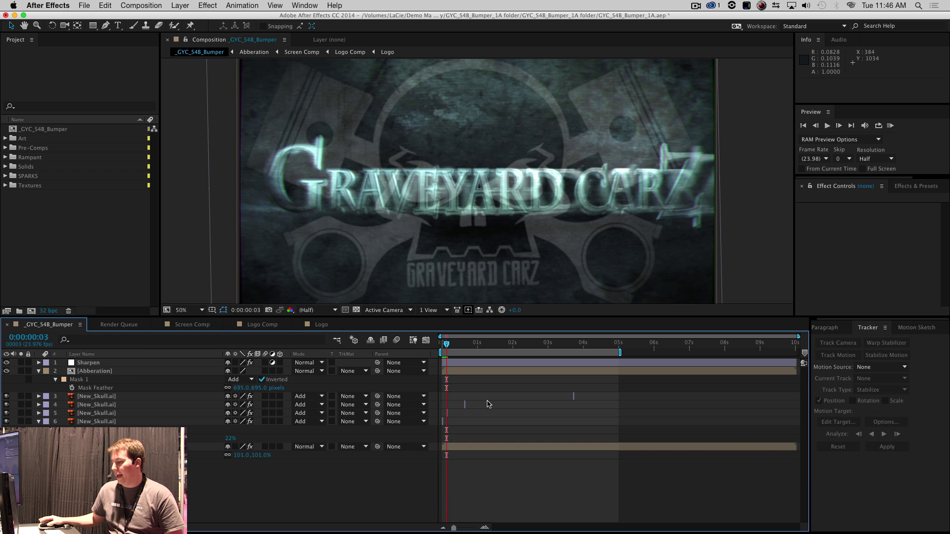
- Solo the New_Skull.ai layer (layer 5) at 0:00:00:03 to inspect the whole skull artwork, and turn its solo off
left_click(22, 413)
key("comma")
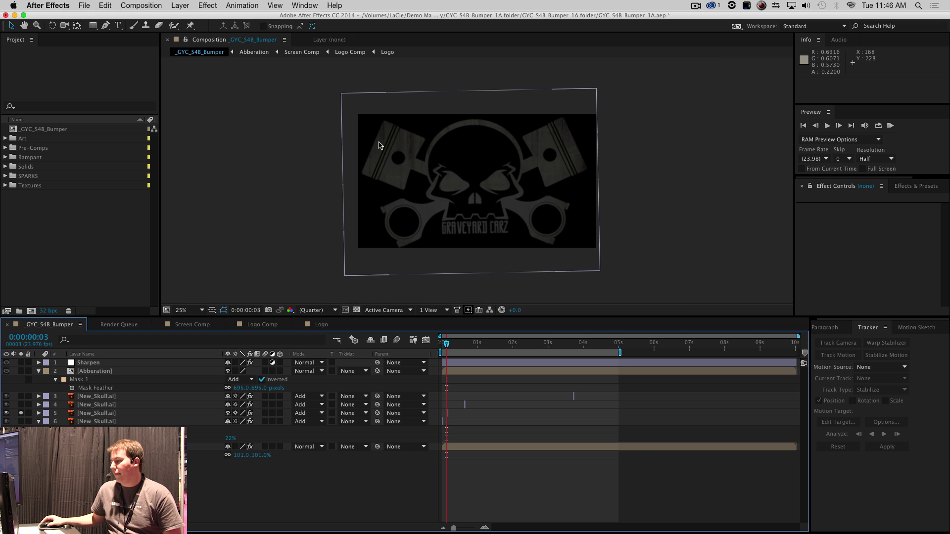
key("period")
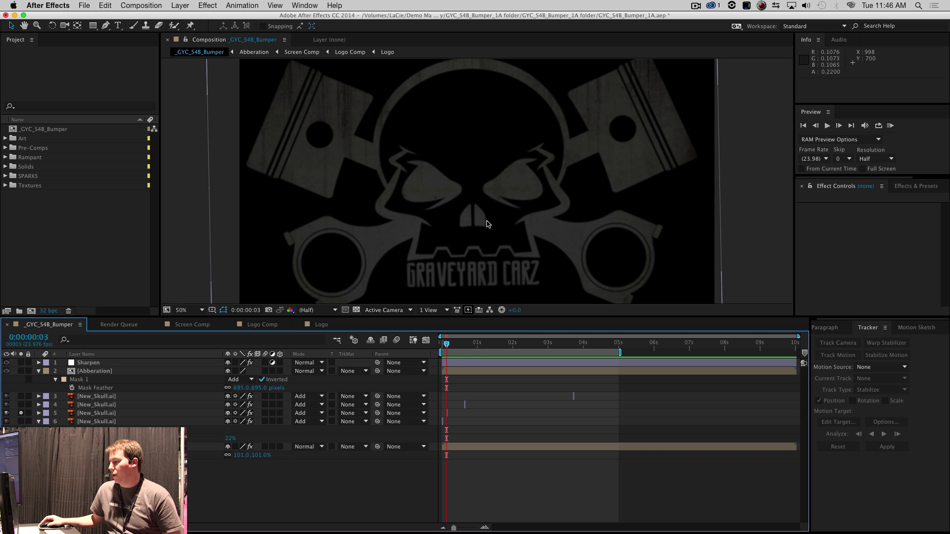
left_click(21, 413)
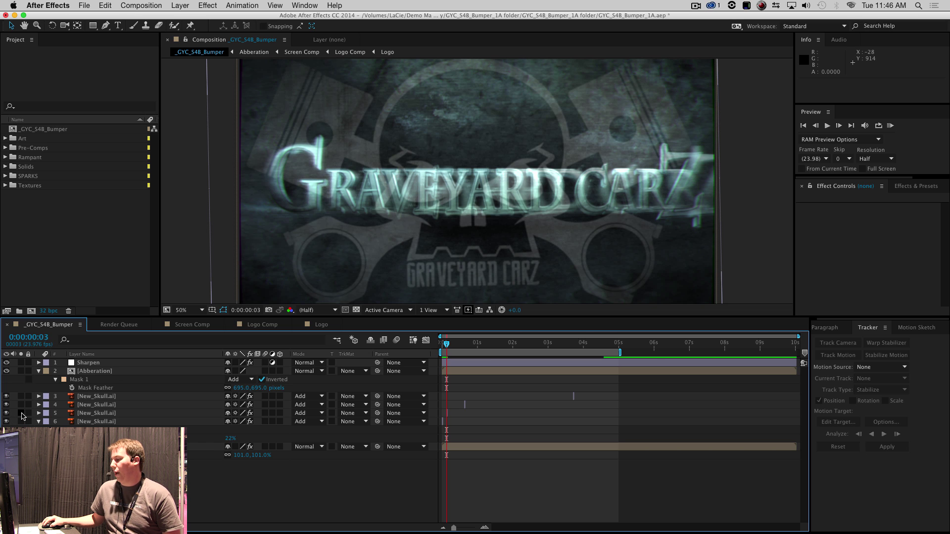
- Step forward through the main bumper comp to 0:00:00:15 to examine the next skull and distortion hit
key("Page_Down")
key("Page_Down")
key("Page_Down")
key("Page_Down")
key("Page_Down")
key("Page_Down")
key("Page_Down")
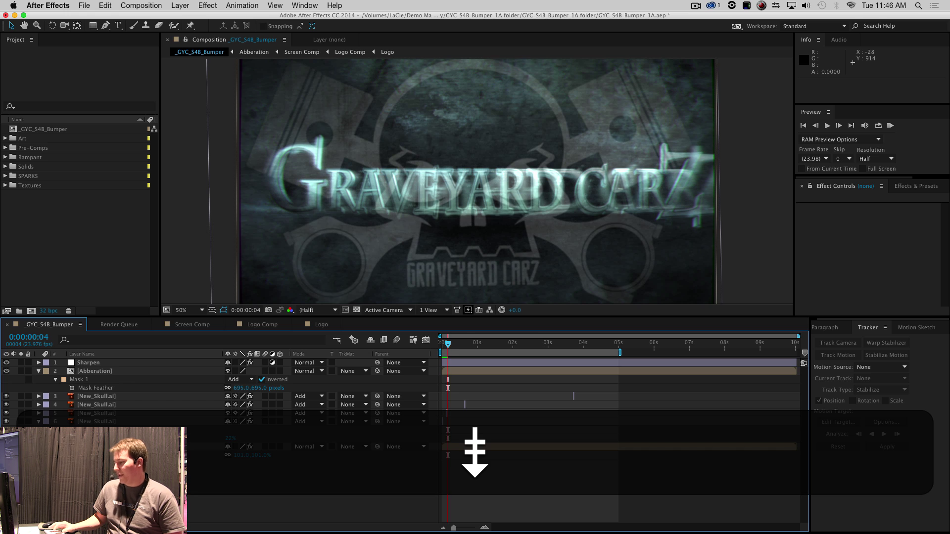
key("Page_Down")
key("Page_Down")
key("Page_Down")
key("Page_Down")
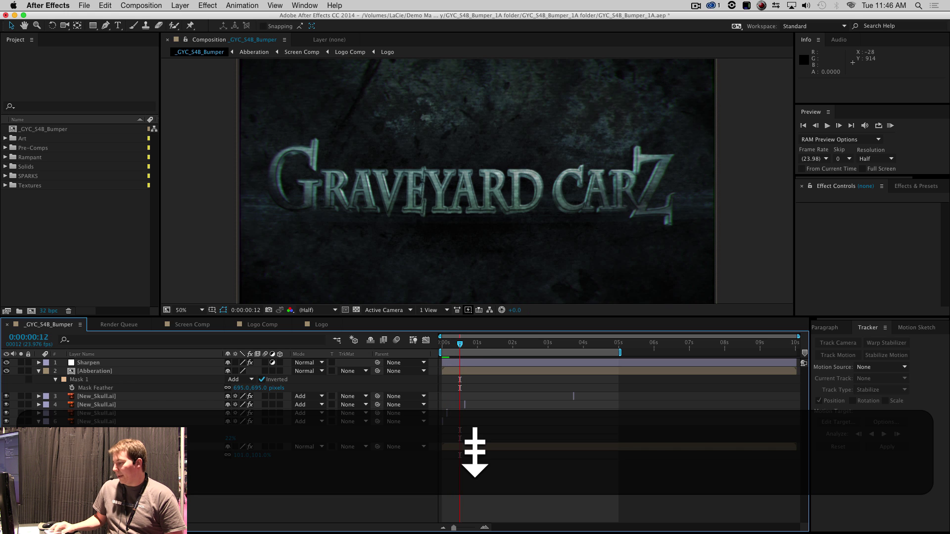
key("Page_Down")
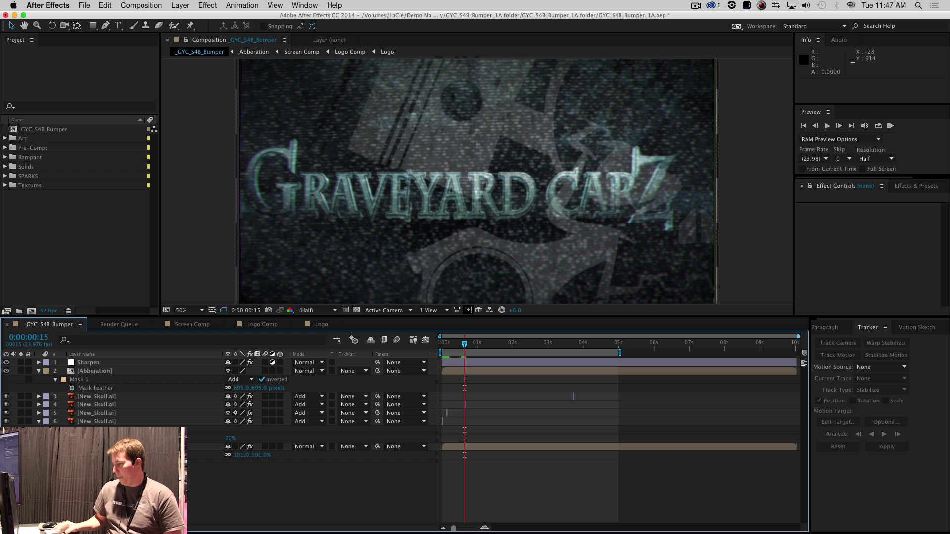
- Render and play a short RAM preview of the main _GYC_S4B_Bumper comp, and stop playback
key("KP_0")
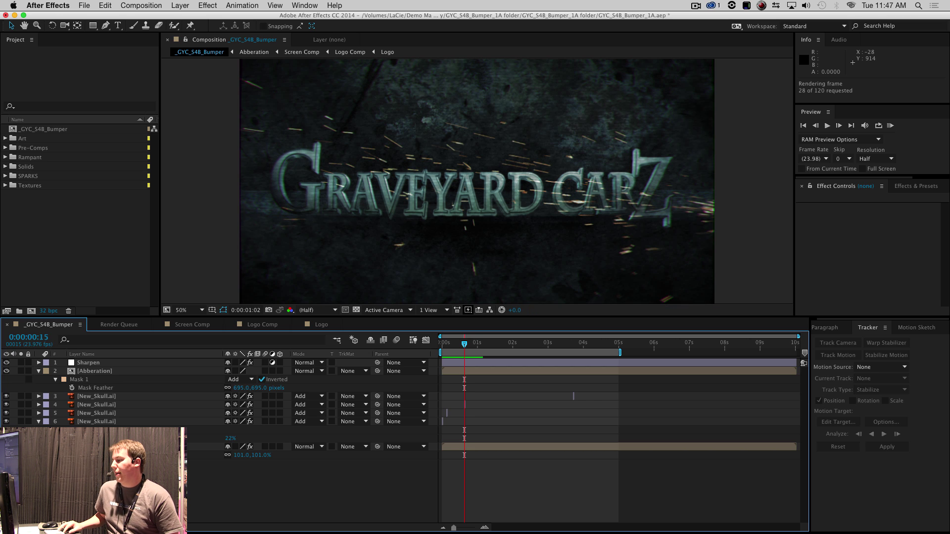
key("0")
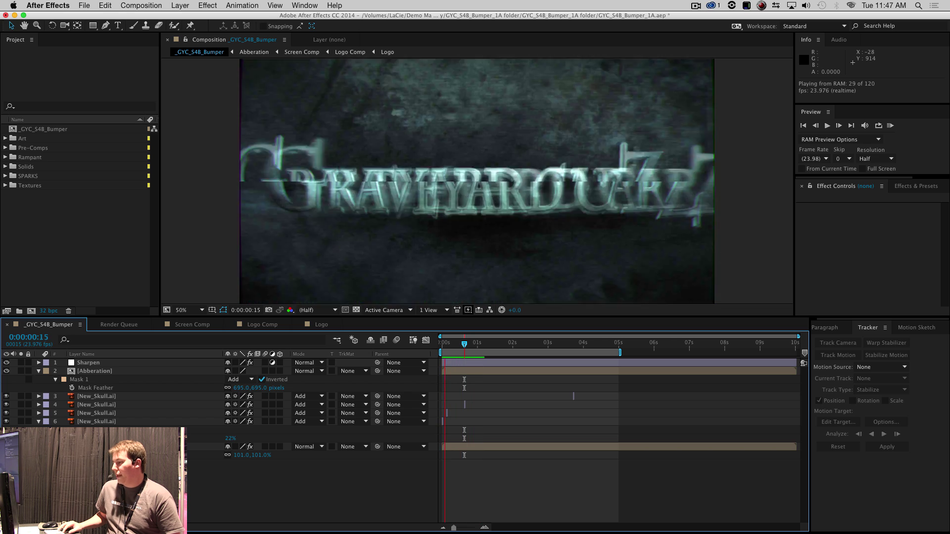
key("0")
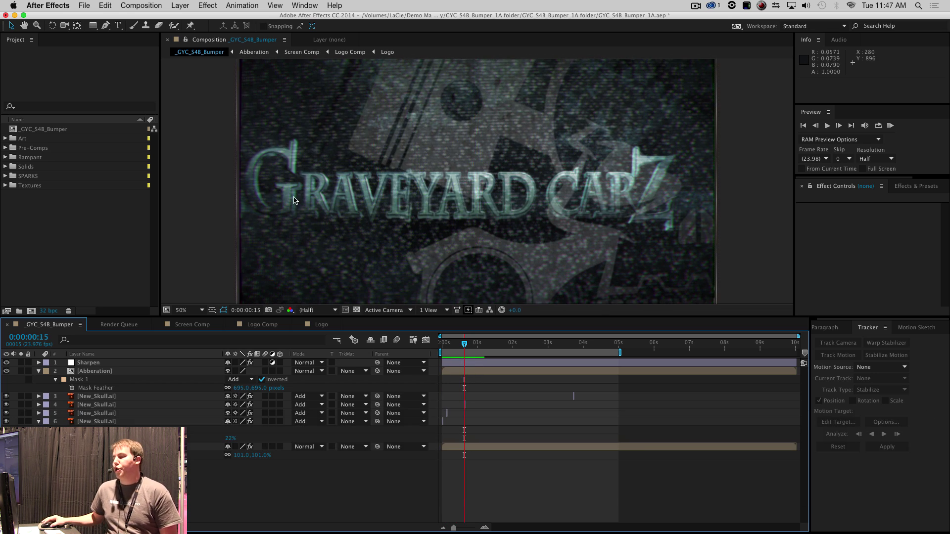
- Quit After Effects without saving the changes to GYC_S4B_Bumper_1A.aep
left_click(54, 5)
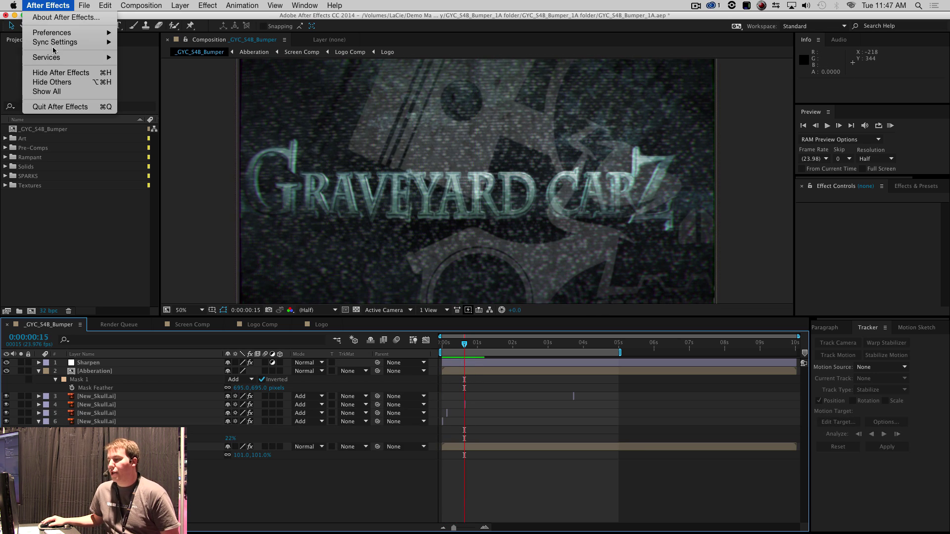
left_click(60, 107)
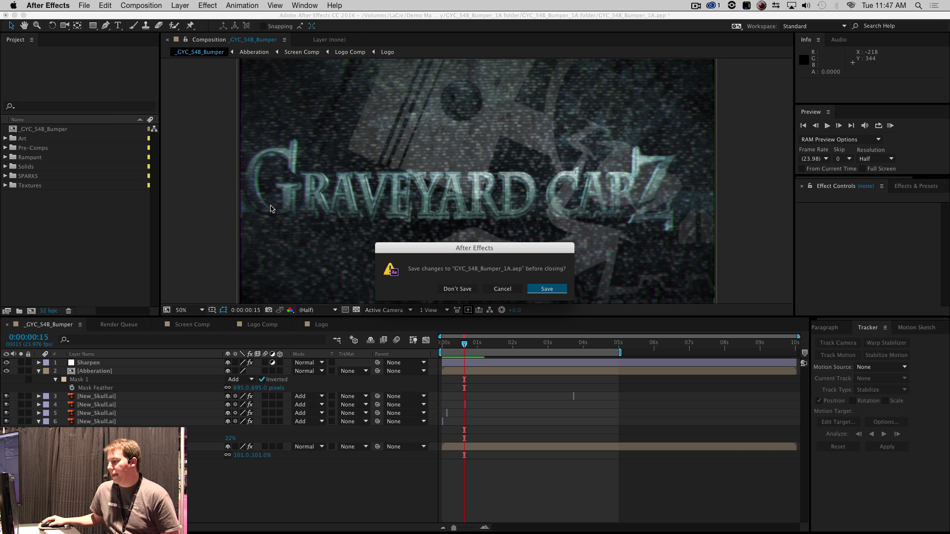
left_click(457, 289)
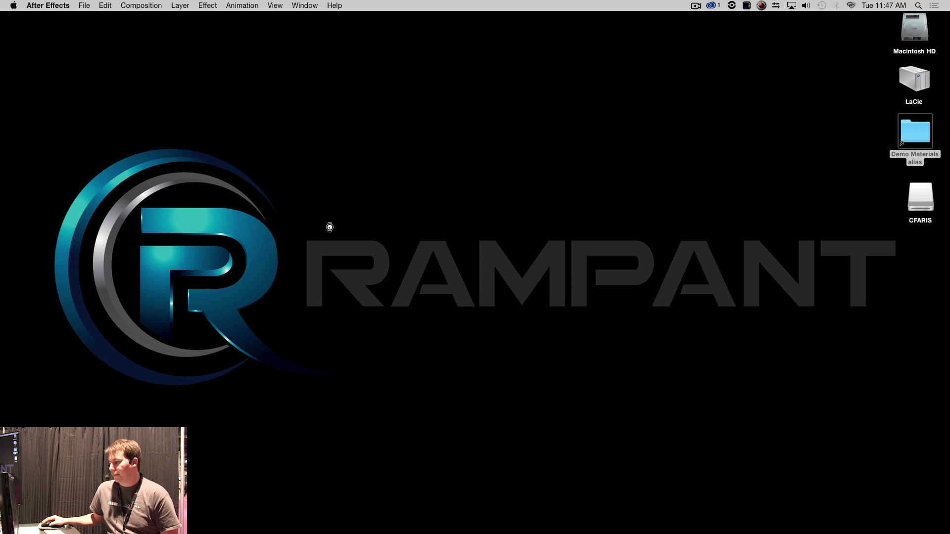
- Open the GC_Filmic_Bumper.aep project from the nested GC_Filmic_Bumper folder in Demo Materials
double_click(923, 126)
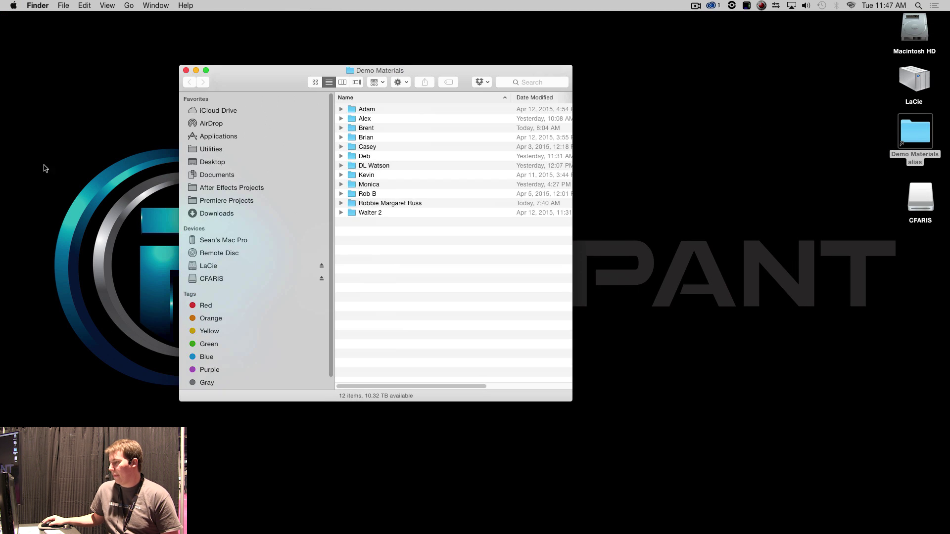
double_click(353, 151)
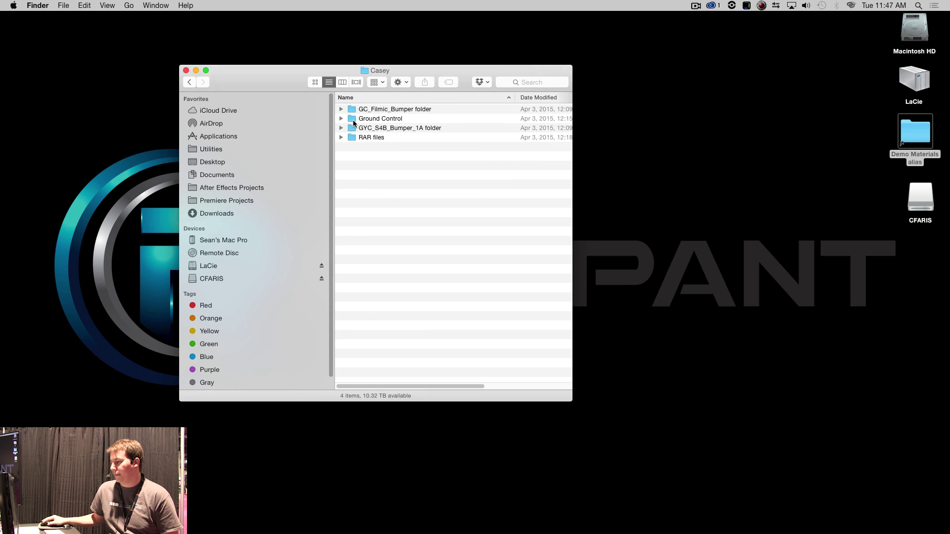
double_click(354, 110)
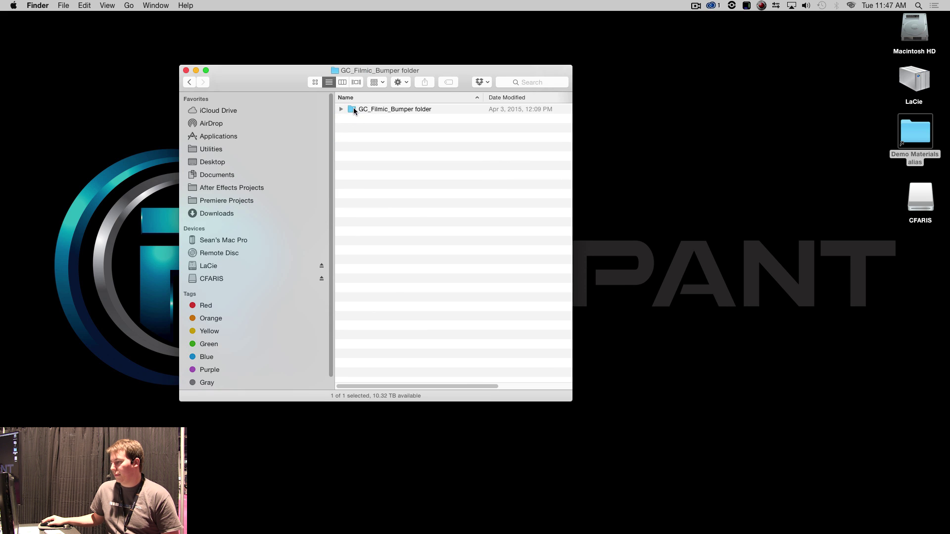
double_click(354, 120)
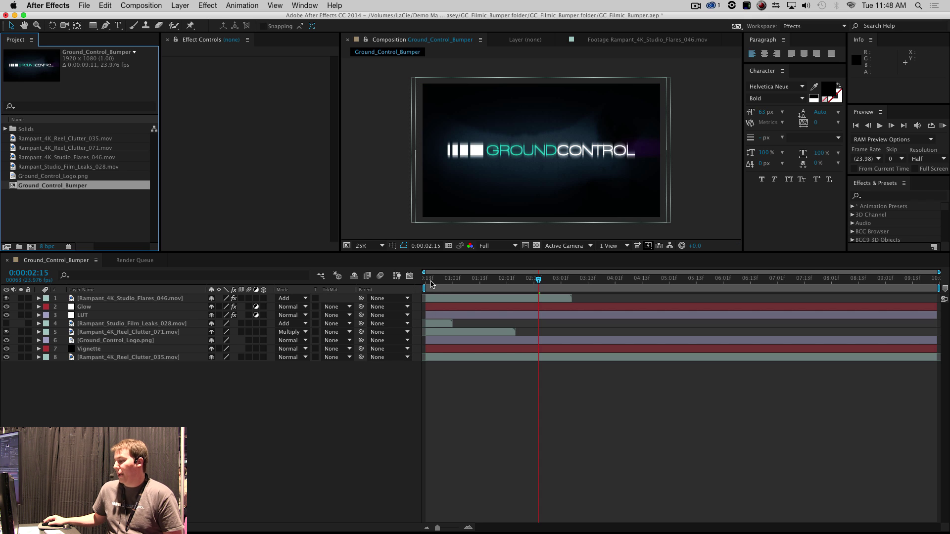
- Move the playhead of the Ground_Control_Bumper comp to 0:00:00:15 and solo the Ground_Control_Logo.png layer
left_click(429, 284)
left_click(30, 195)
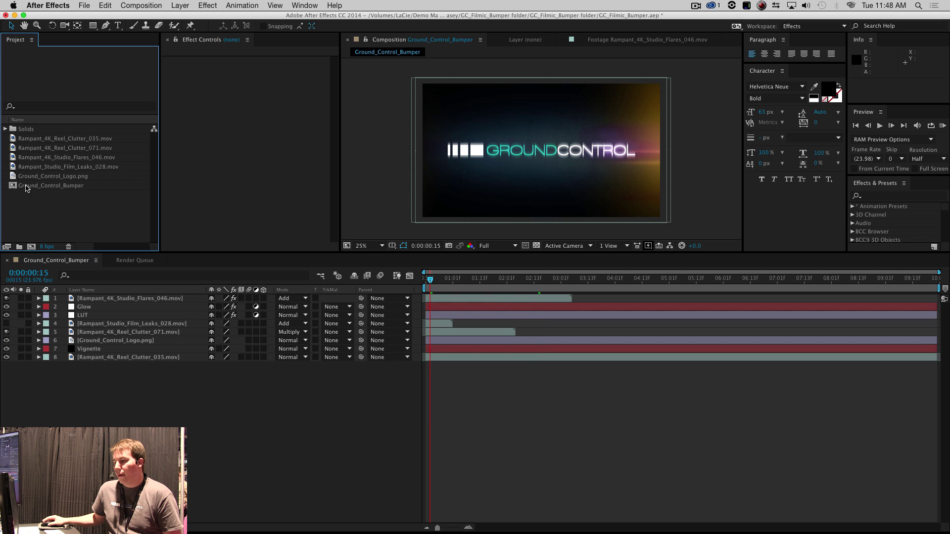
left_click(172, 413)
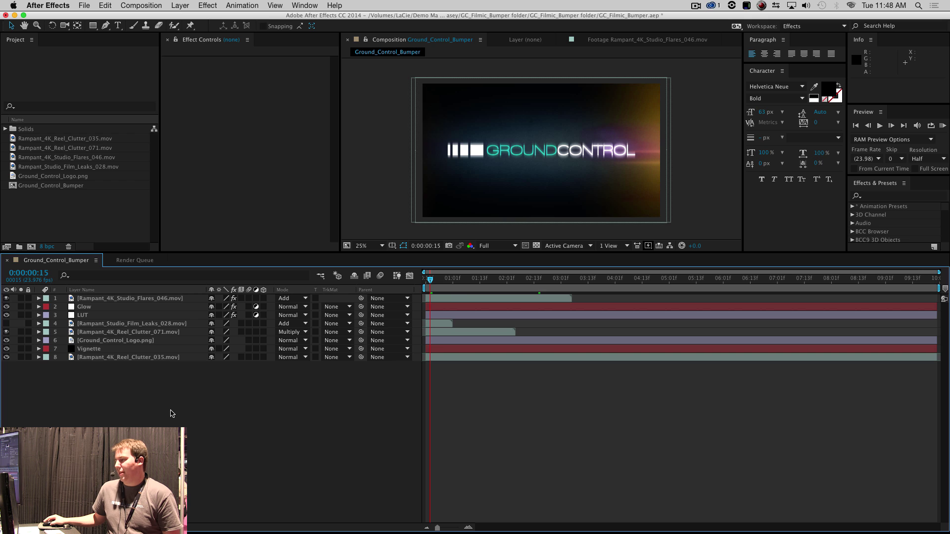
left_click(21, 340)
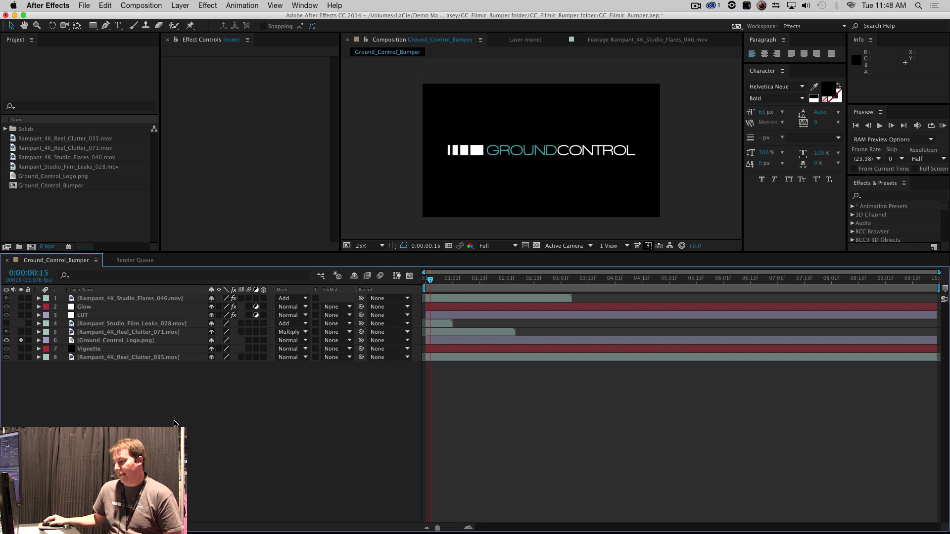
- Play a short RAM preview of the soloed logo and enlarge the composition viewer
key("KP_0")
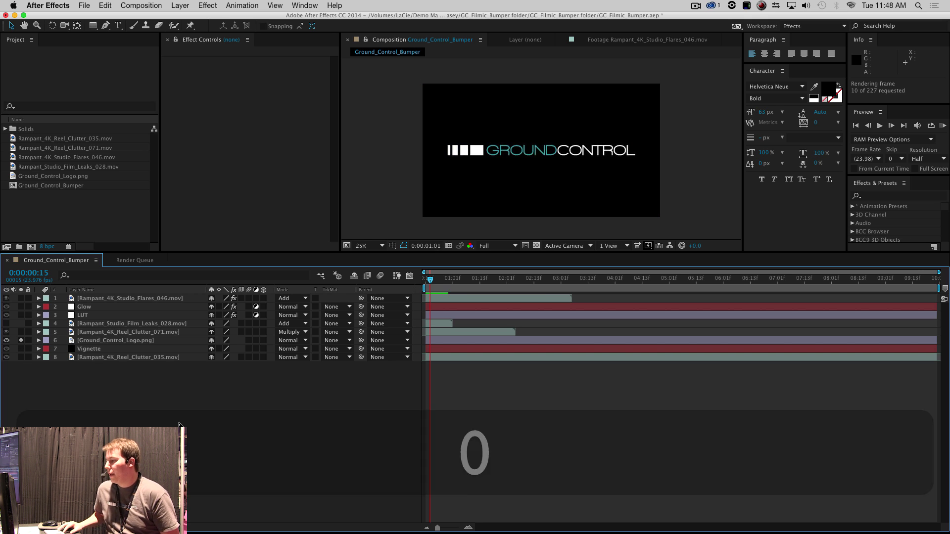
key("KP_0")
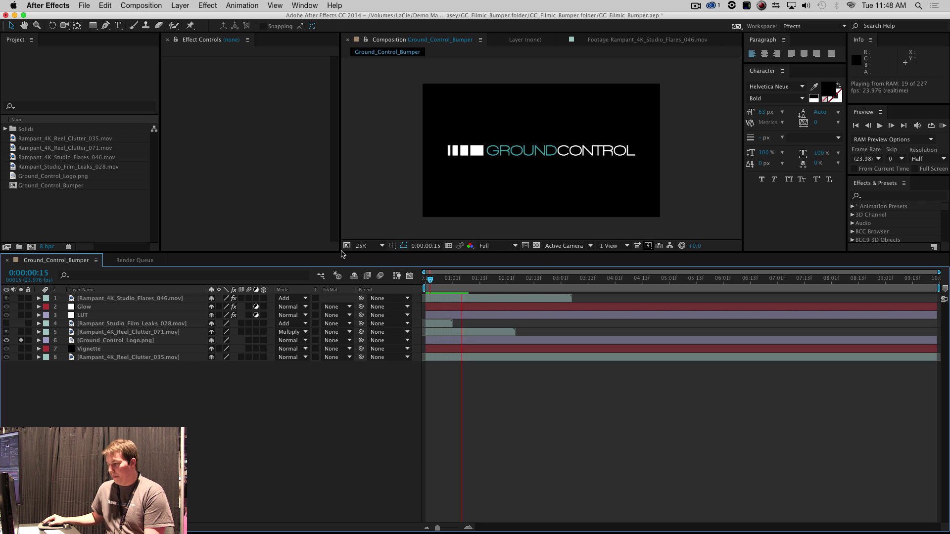
left_click_drag(341, 257, 243, 402)
- Switch to Finder, open Ground_Control_Bumper_FINISH.mov from the external drive, and play it in QuickTime Player
key("super+Tab")
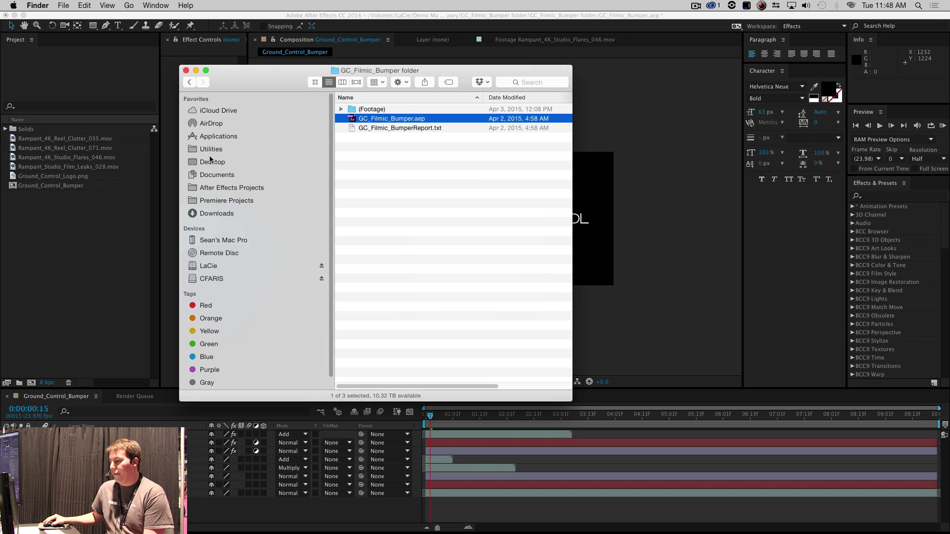
left_click(224, 277)
left_click(392, 121)
double_click(392, 119)
left_click(483, 429)
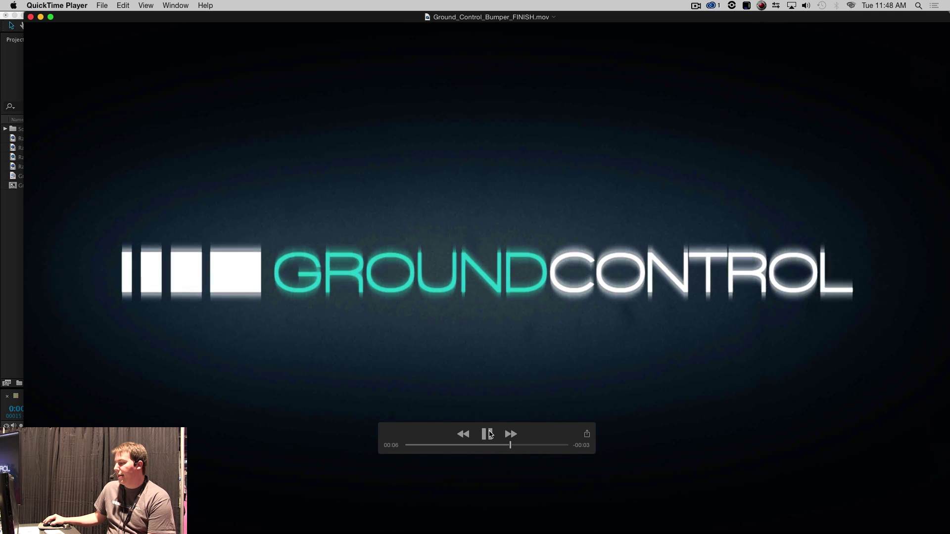
- Replay the finished Ground Control bumper movie, close it, and return to After Effects
left_click(488, 434)
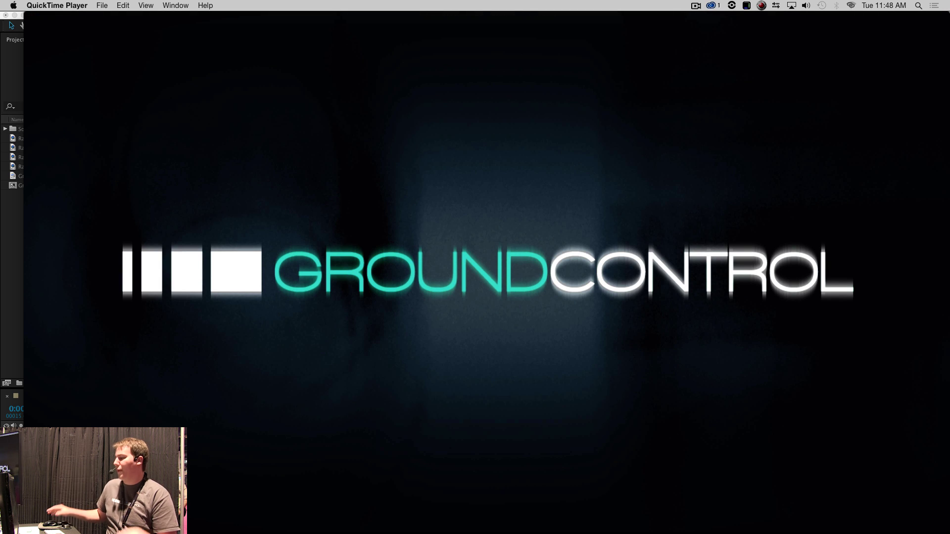
key("space")
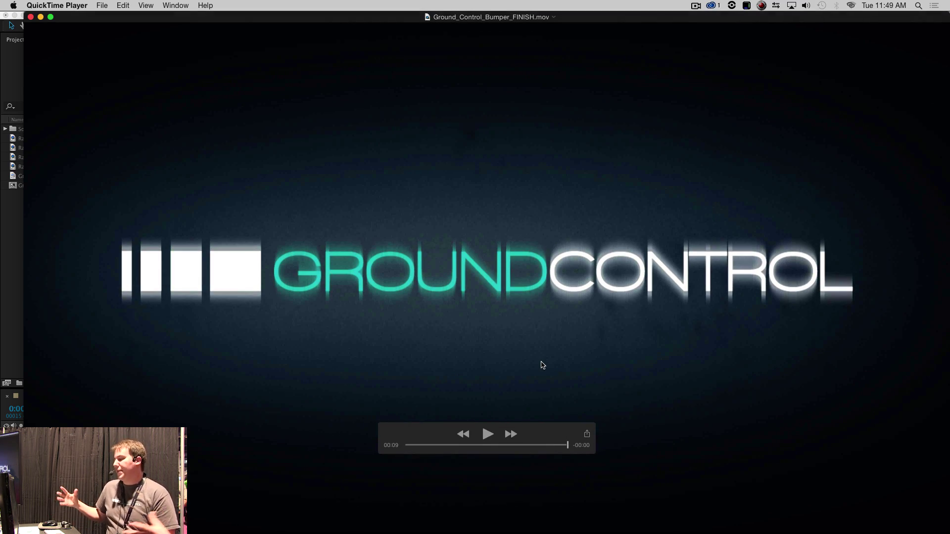
left_click(487, 434)
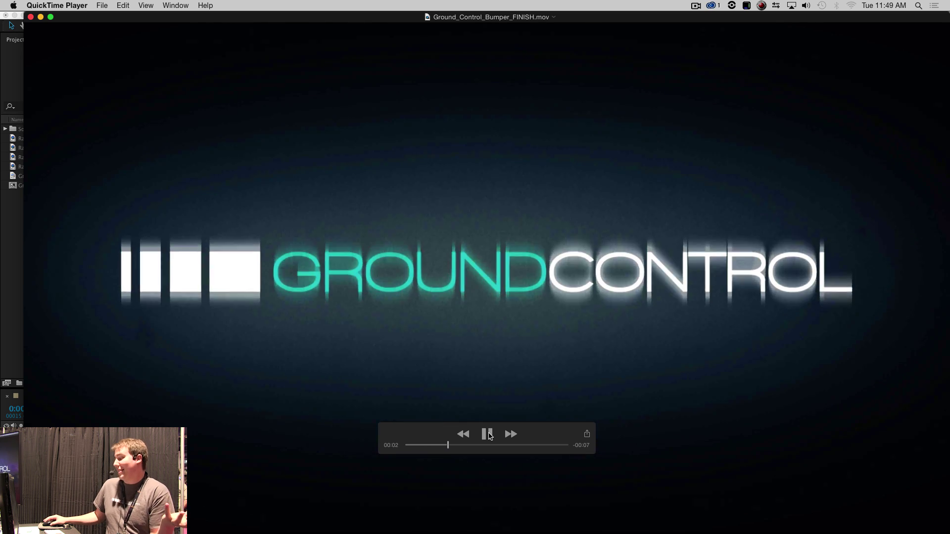
key("space")
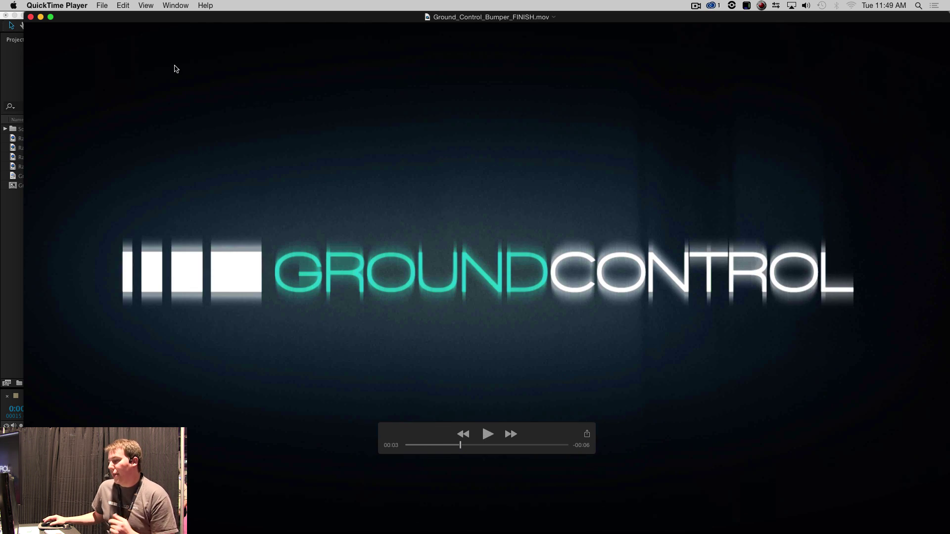
left_click(31, 15)
left_click(665, 246)
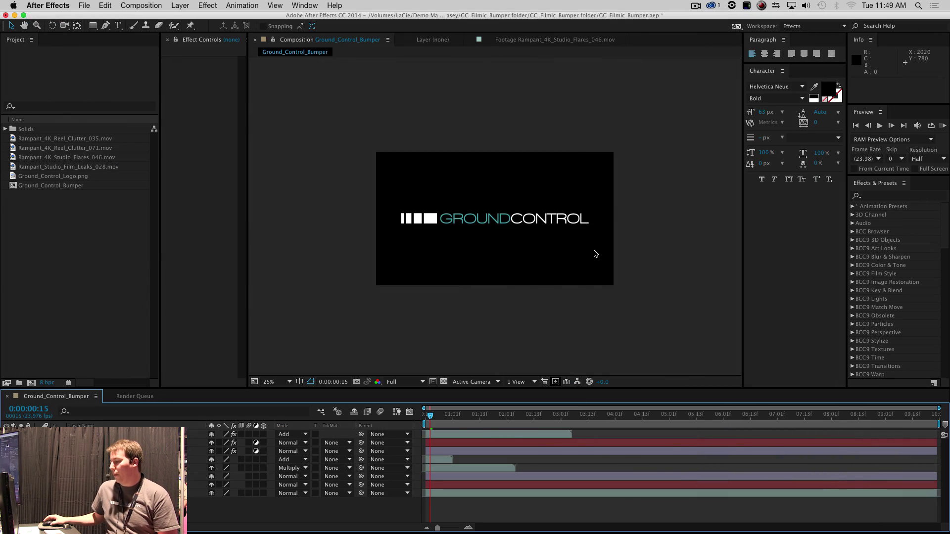
- Widen the composition viewer at 50% and RAM preview the Rampant_4K_Reel_Clutter_035.mov background on its own
scroll(523, 246, "up", 2)
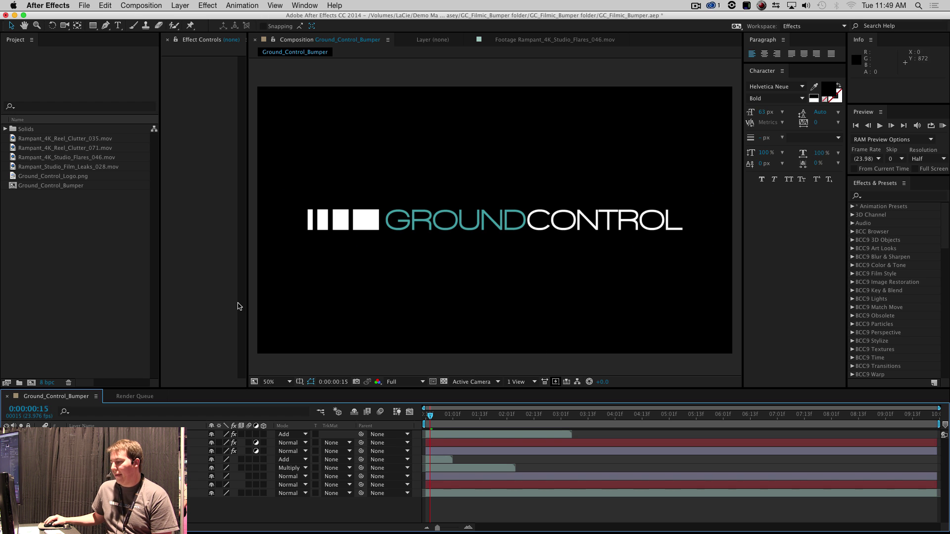
left_click_drag(247, 304, 201, 309)
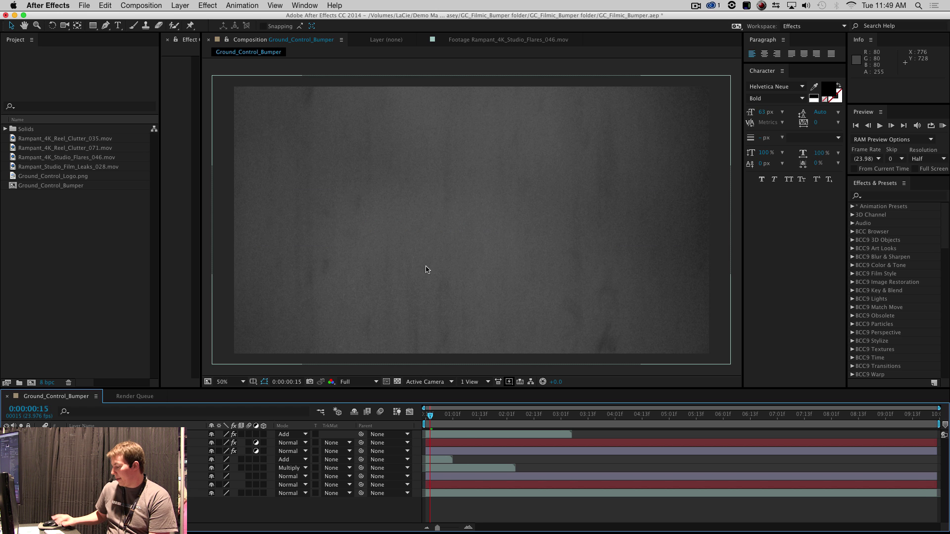
key("KP_0")
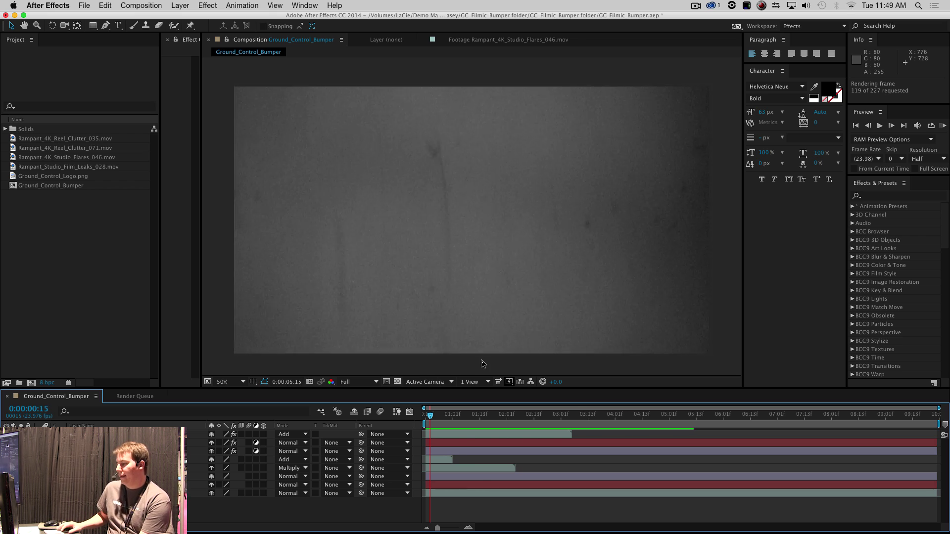
key("0")
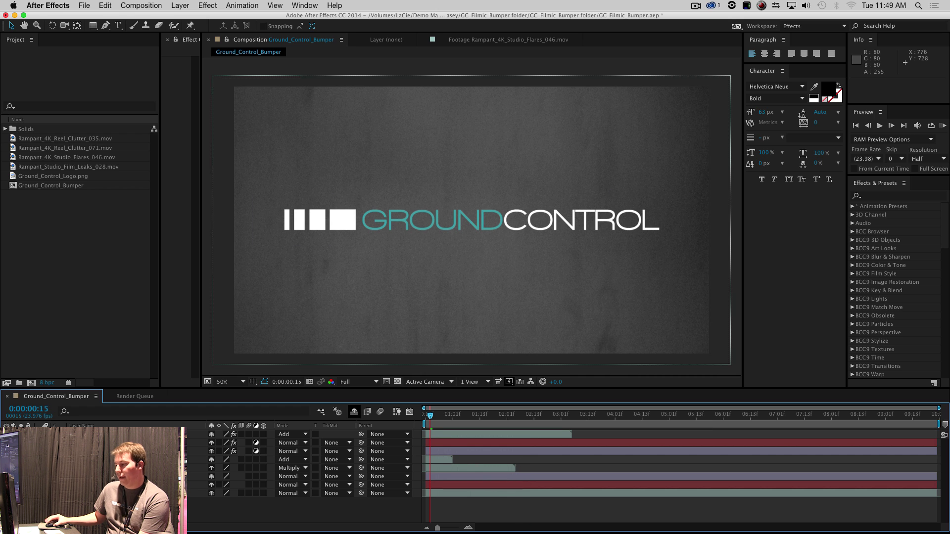
- RAM preview the Ground Control logo over the clutter background, first without and again with the Vignette layer
key("0")
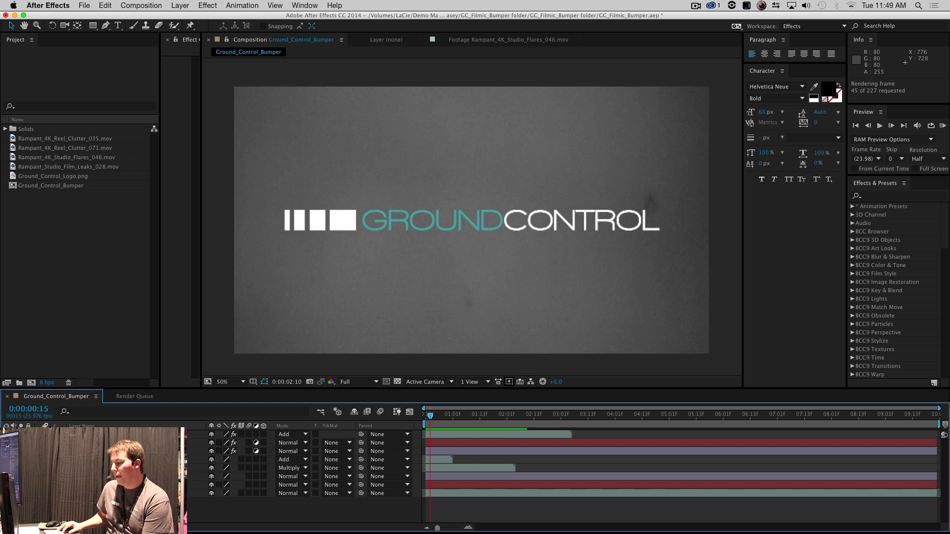
key("0")
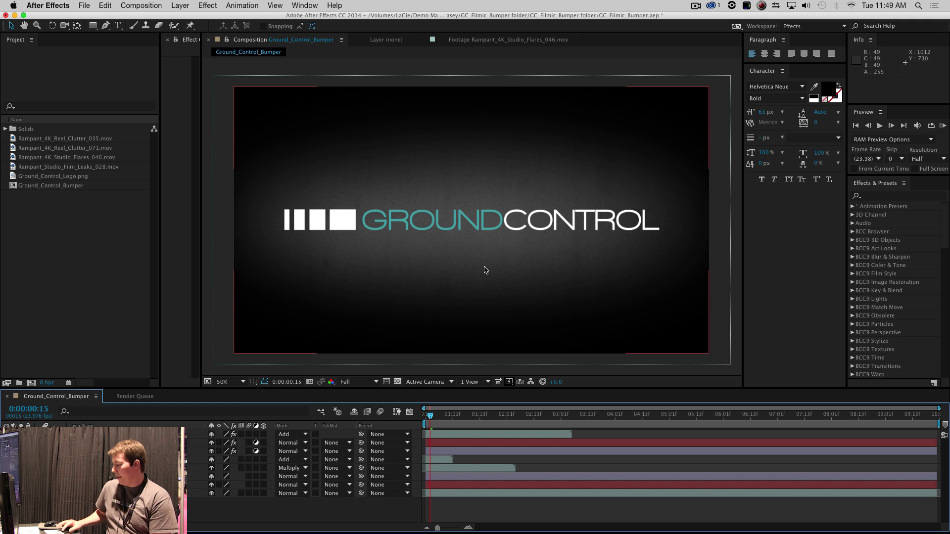
key("0")
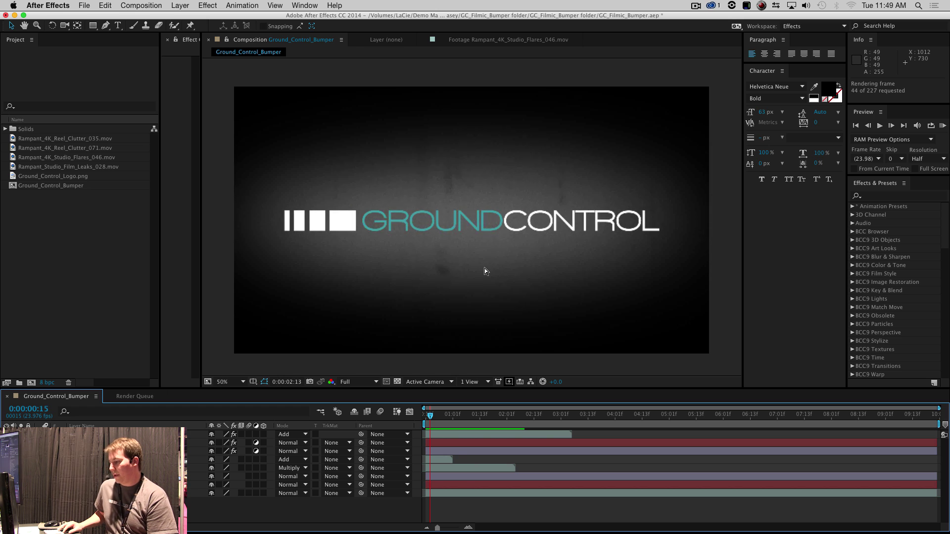
key("0")
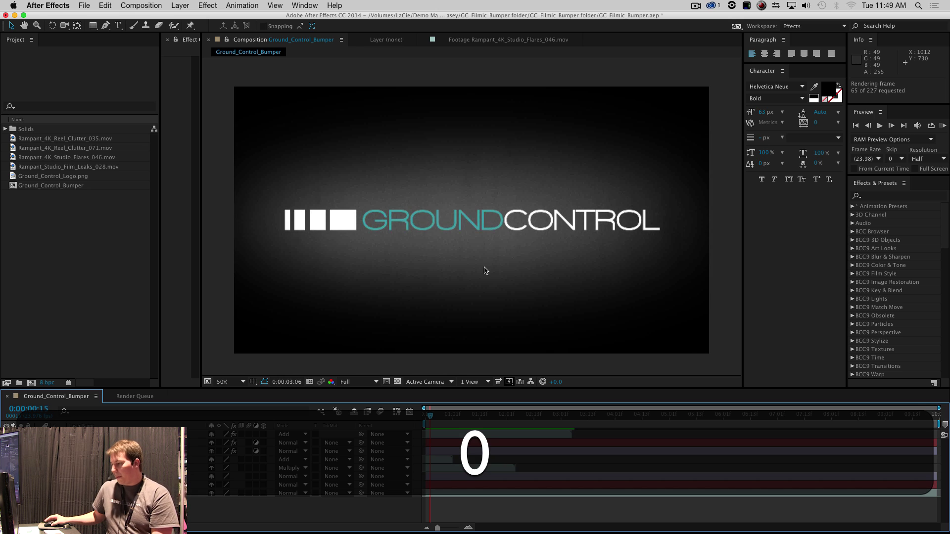
left_click(372, 237)
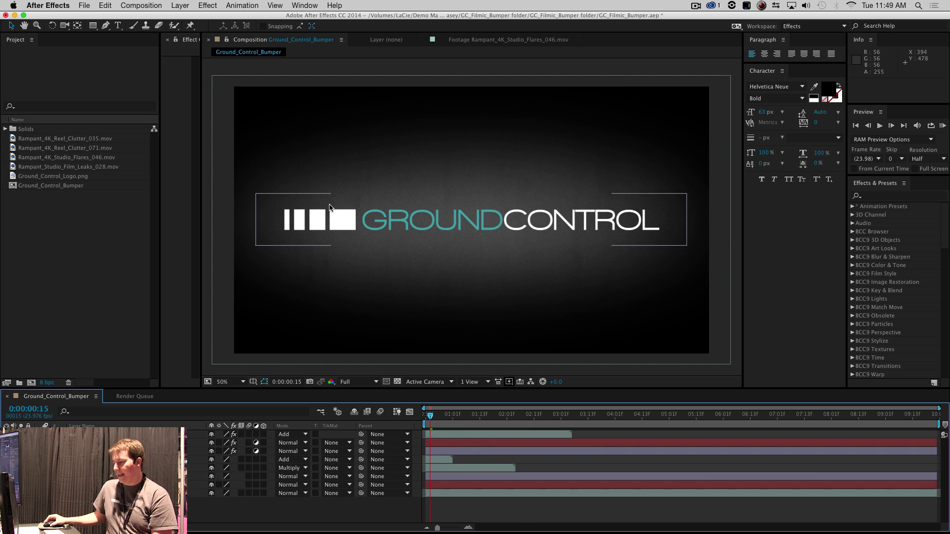
- Examine the edges of the Ground Control logo's bars and lettering up close at 200% magnification
key("period")
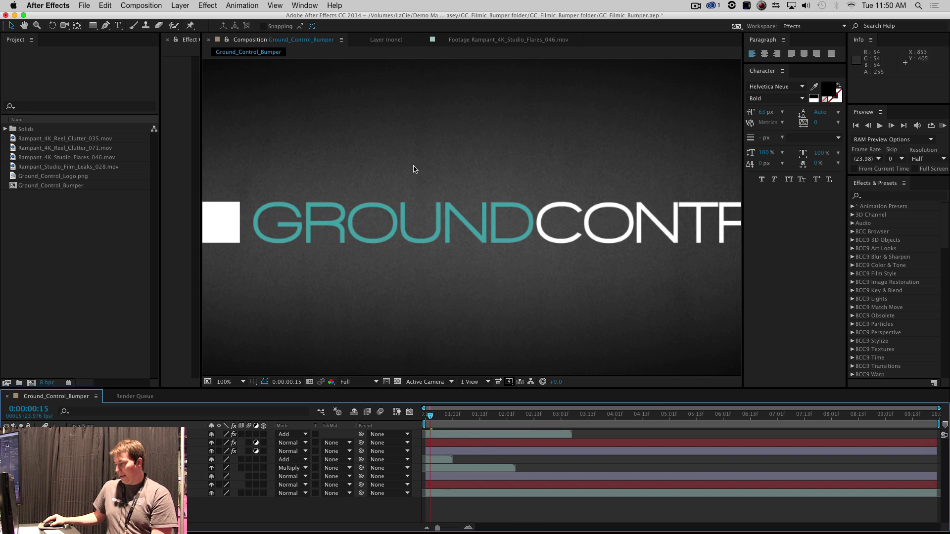
scroll(418, 161, "left", 10)
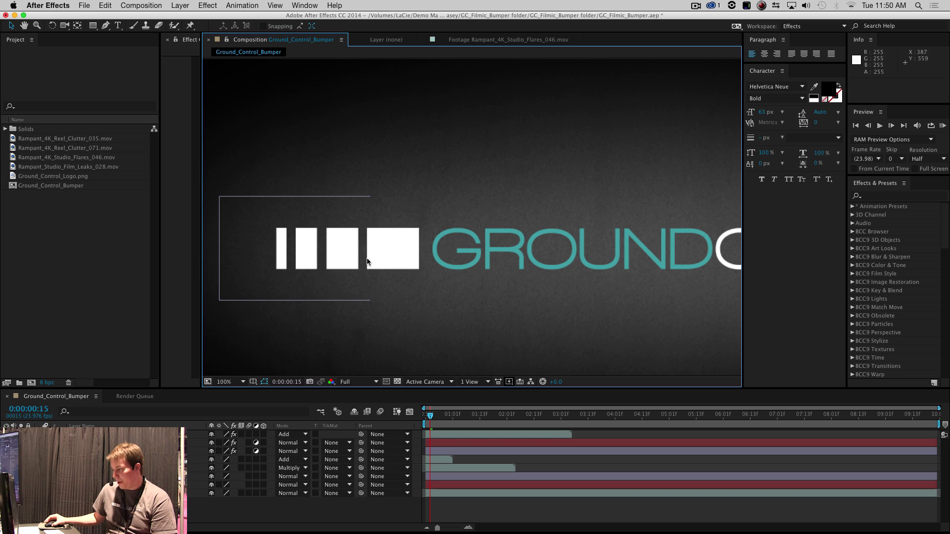
key("period")
left_click_drag(356, 258, 472, 232)
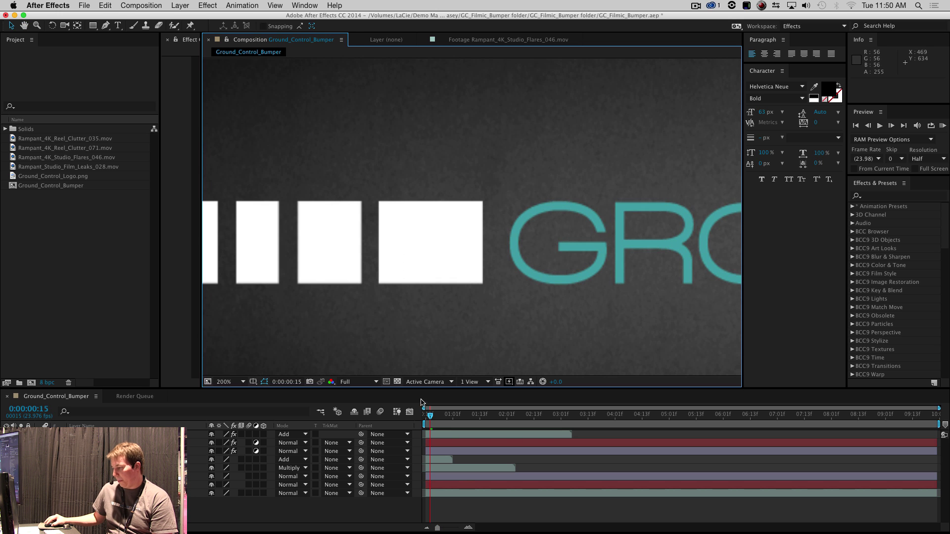
- Move the playhead to 0:00:00:13 and show the whole composition at 50% with nothing selected
left_click_drag(432, 417, 426, 417)
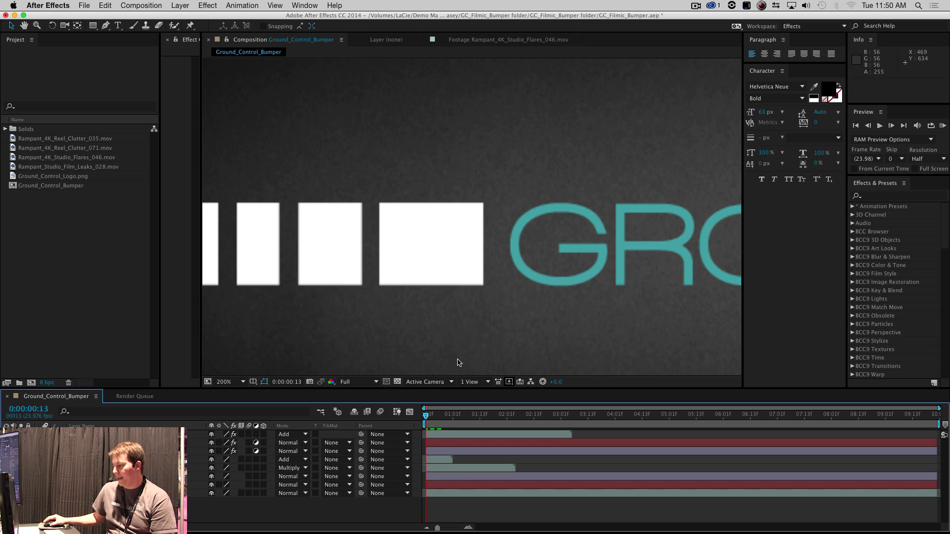
key("comma")
key("comma")
key("comma")
left_click_drag(399, 242, 407, 259)
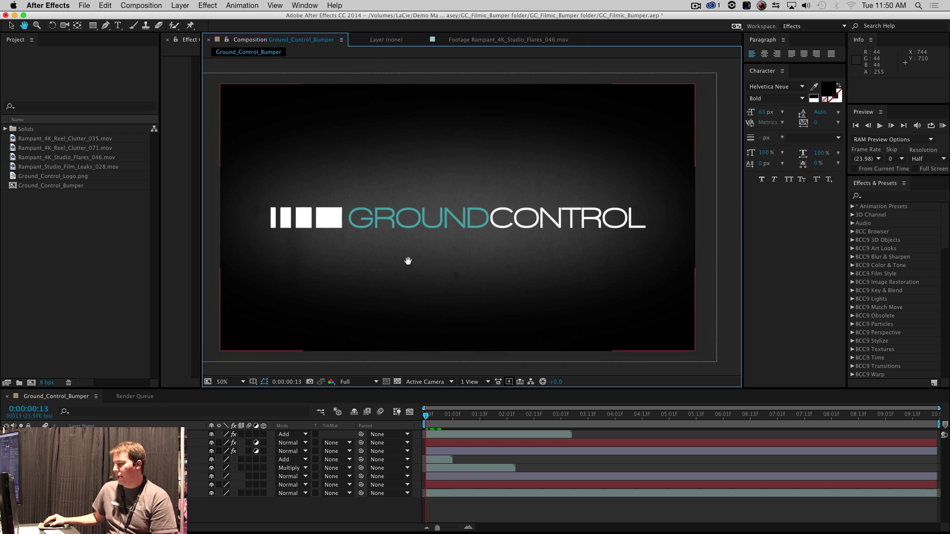
key("F2")
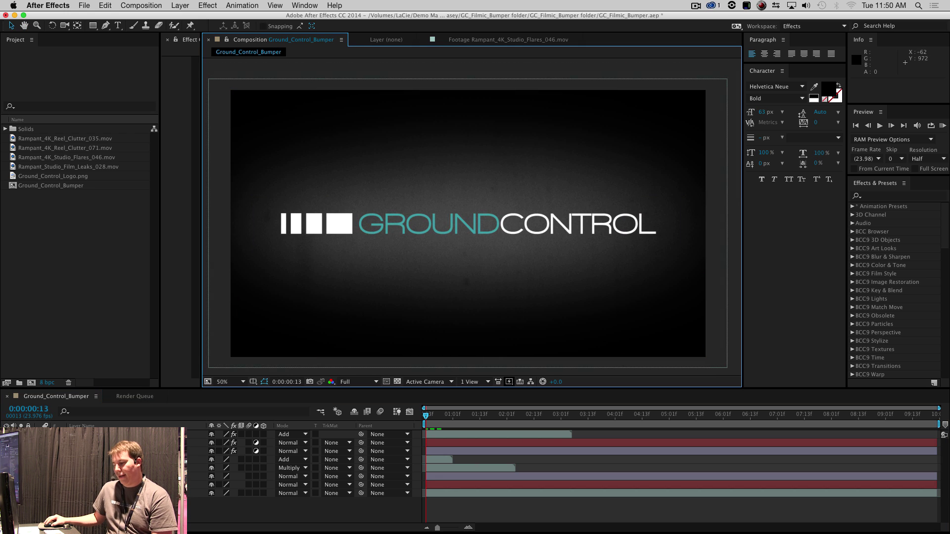
left_click(249, 509)
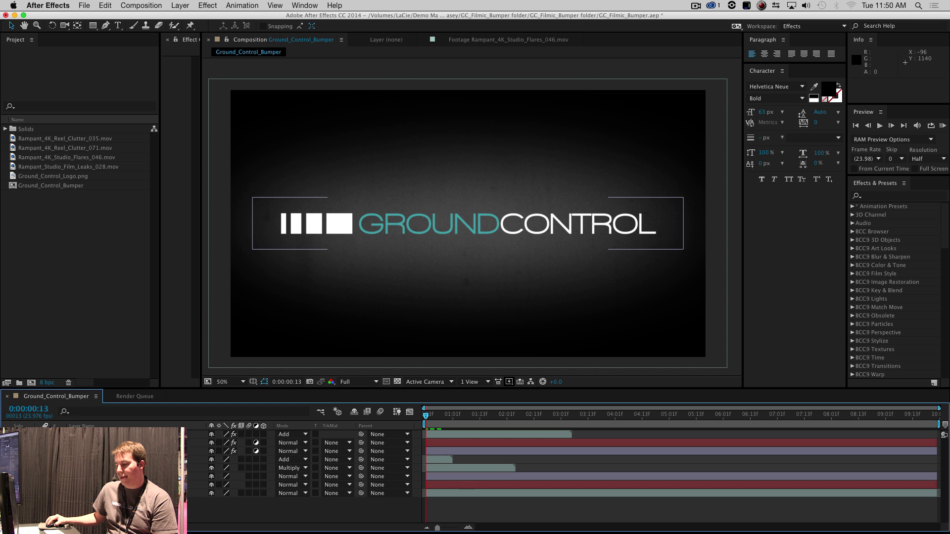
- RAM preview the soloed Multiply clutter overlay at 25% magnification and park the playhead at 0:00:00:17
key("comma")
key("comma")
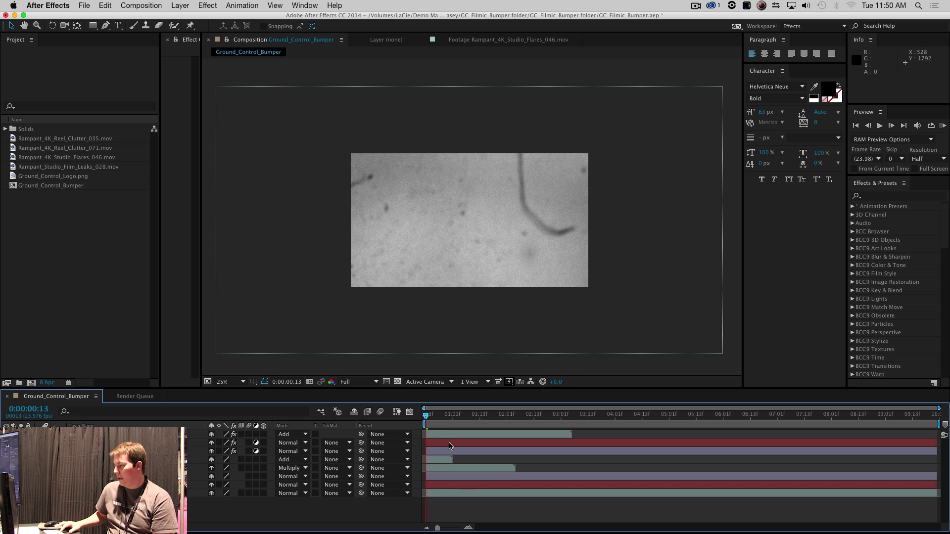
key("KP_0")
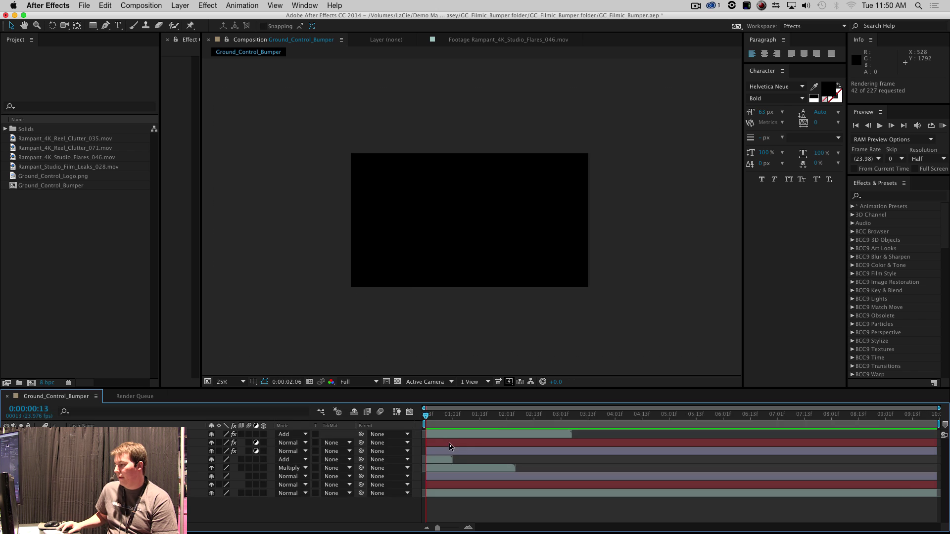
key("KP_0")
left_click(438, 414)
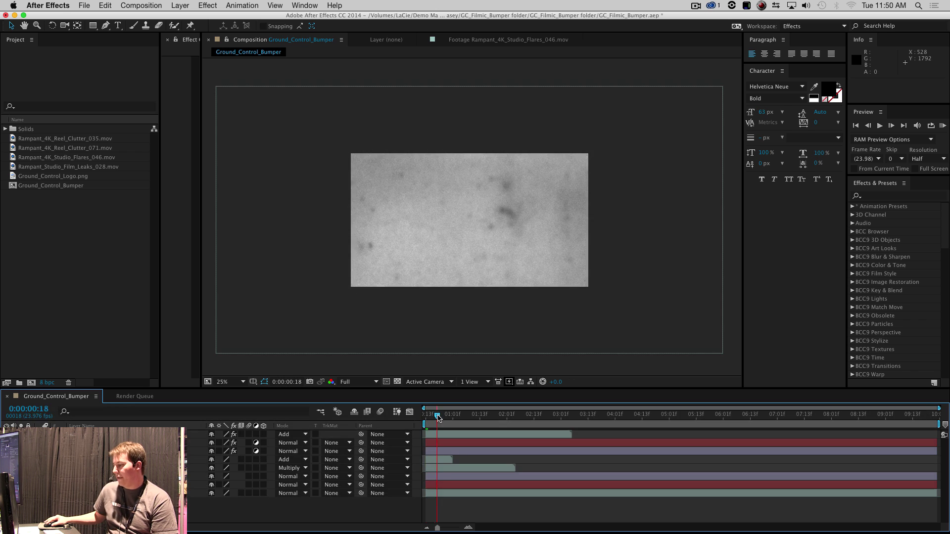
mouse_move(435, 423)
left_mouse_down()
mouse_move(425, 427)
mouse_move(434, 426)
left_mouse_up()
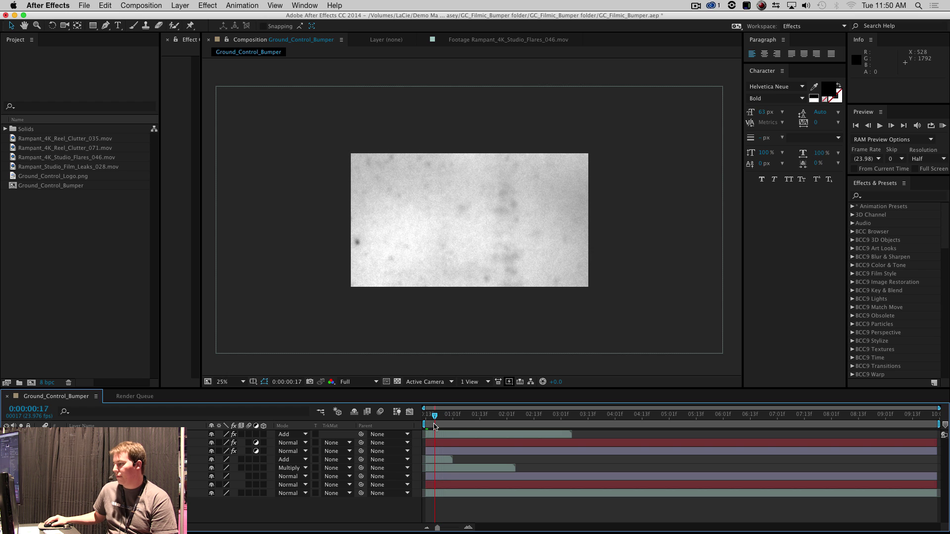
- Shift the Multiply clutter layer slightly up and to the right within the frame
left_click(444, 150)
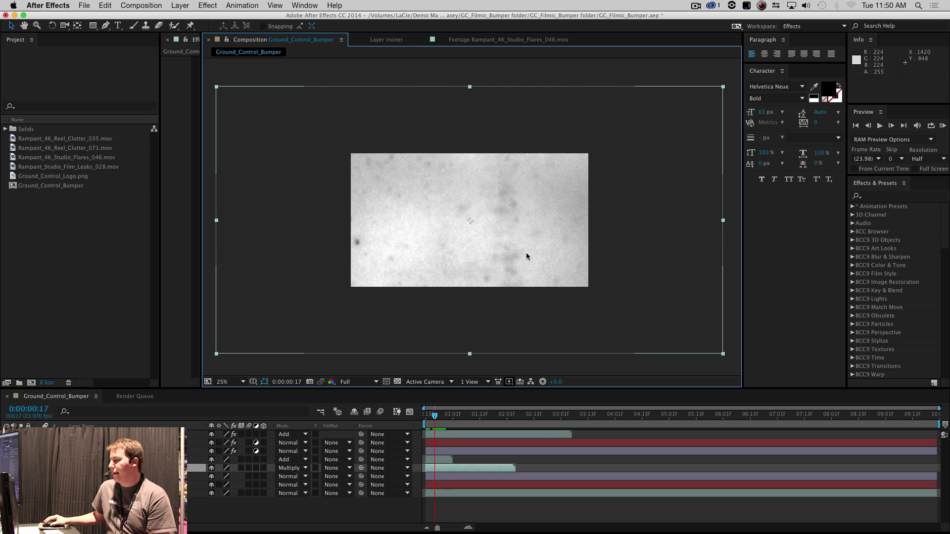
mouse_move(432, 102)
left_mouse_down()
mouse_move(521, 110)
mouse_move(352, 80)
mouse_move(437, 95)
left_mouse_up()
left_click_drag(536, 141, 529, 144)
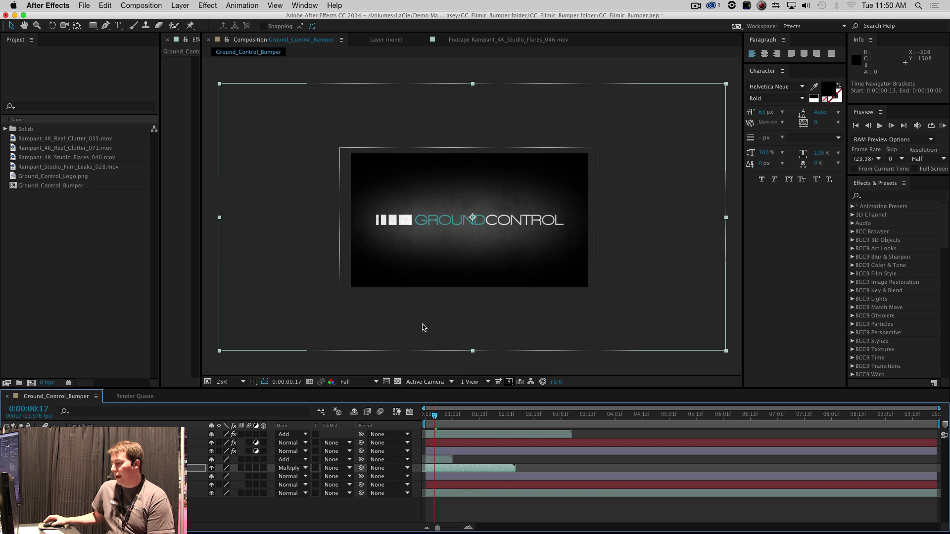
- RAM preview the clutter texture over the logo's bars up close at 200% and return to the full frame at 50%
scroll(423, 328, "up", 6)
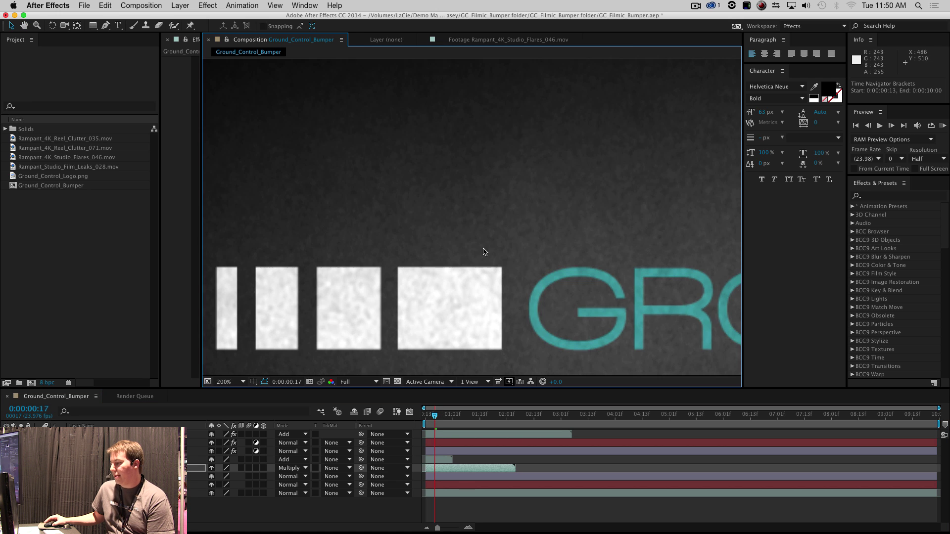
left_click_drag(484, 252, 495, 191)
key("KP_0")
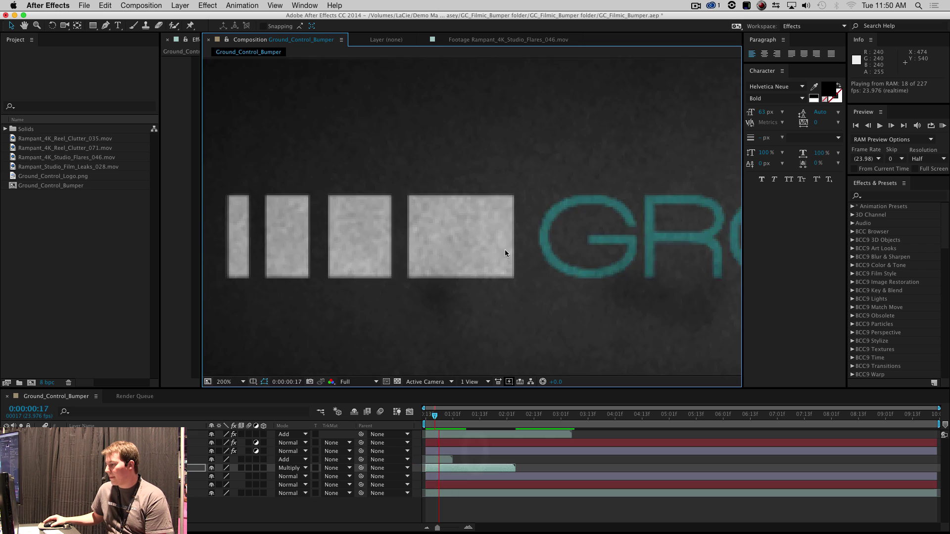
scroll(516, 243, "down", 2)
scroll(516, 244, "down", 2)
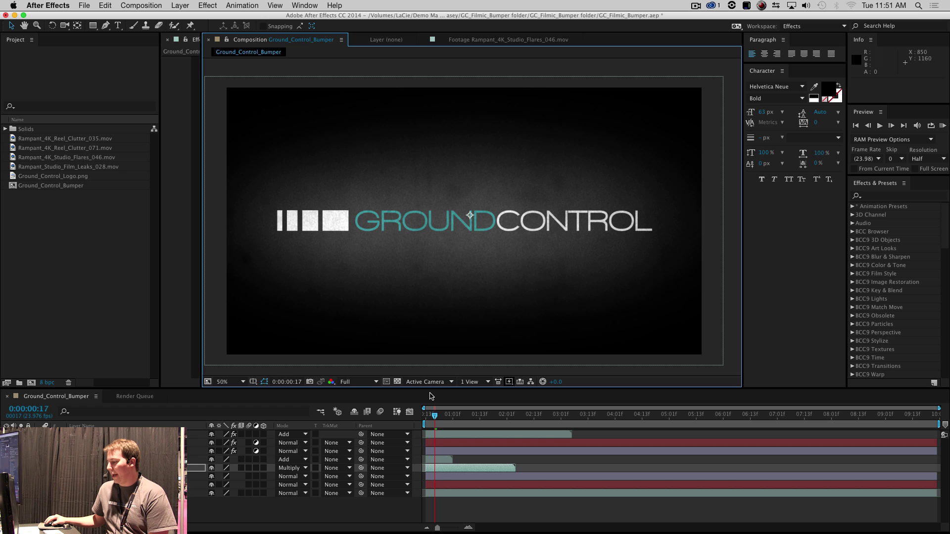
- RAM preview the blue-tinted composition from 0:00:00:13 and park the playhead at 0:00:00:19
left_click_drag(435, 419, 425, 419)
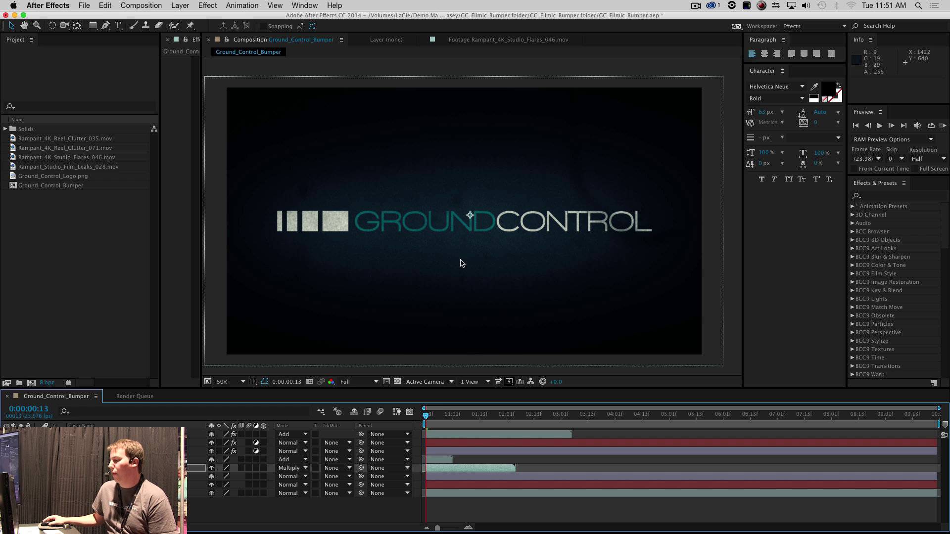
key("KP_0")
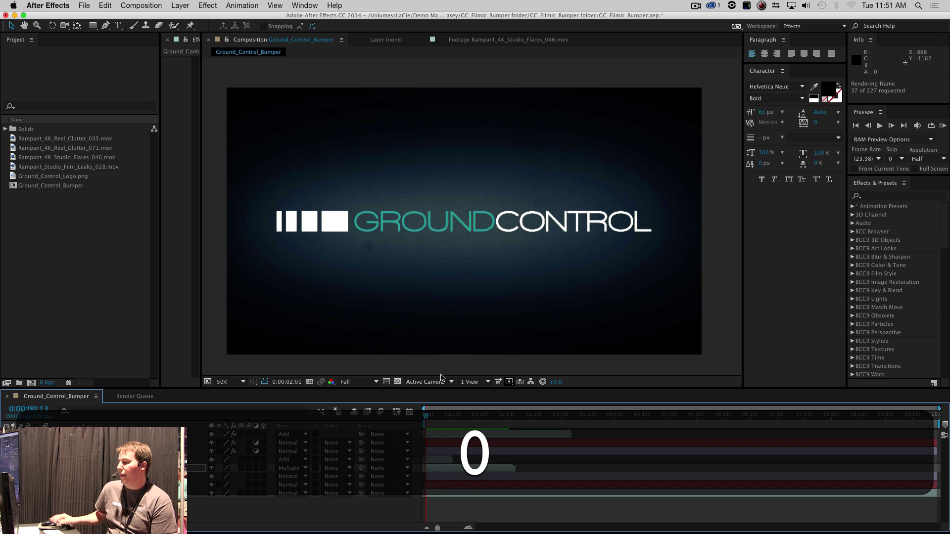
left_click(435, 421)
left_click_drag(434, 421, 439, 420)
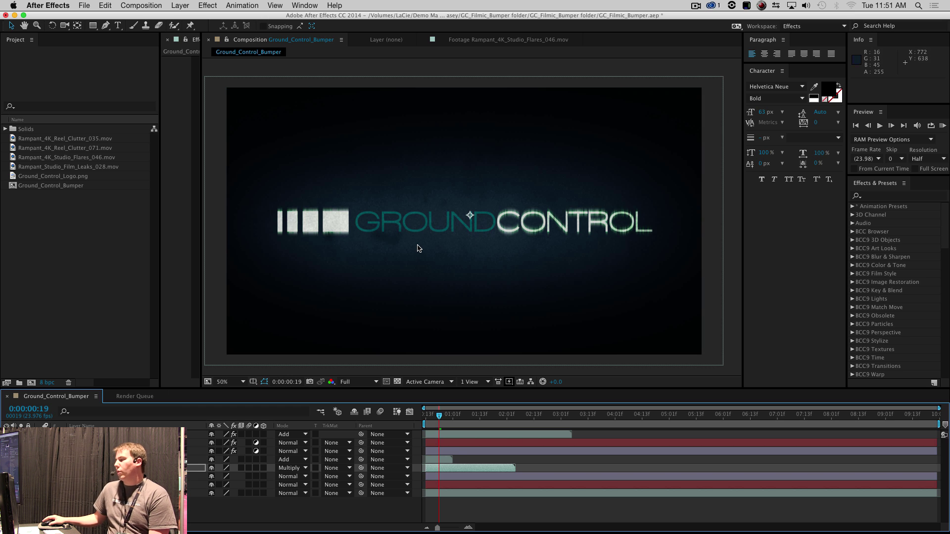
- Select the Glow layer, widen its effect controls and reveal the Glow Radius expression in the timeline
left_click(396, 253)
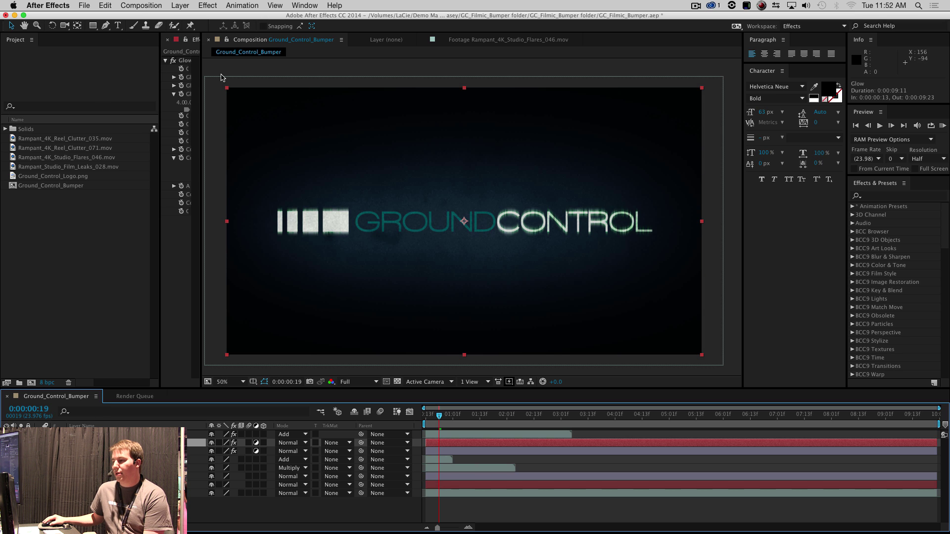
left_click_drag(201, 72, 336, 91)
left_click(267, 264)
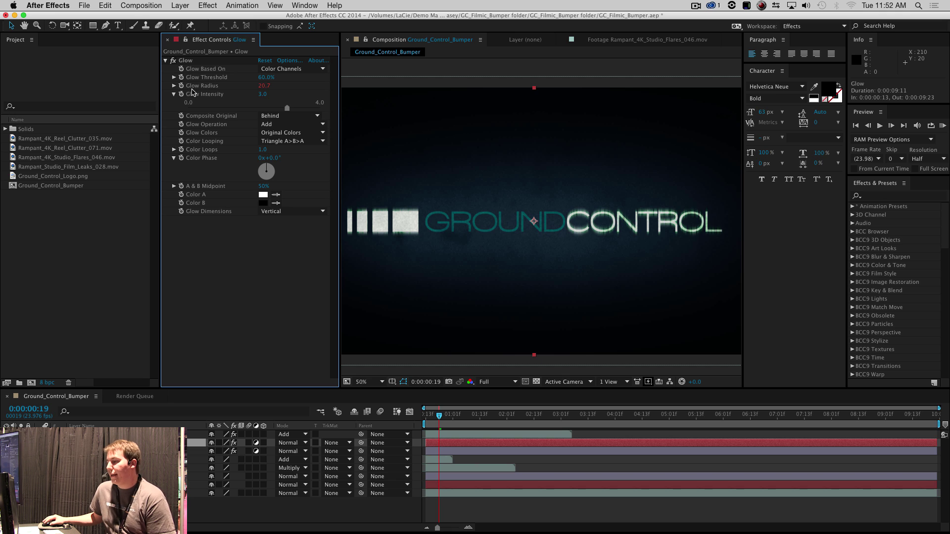
key("e")
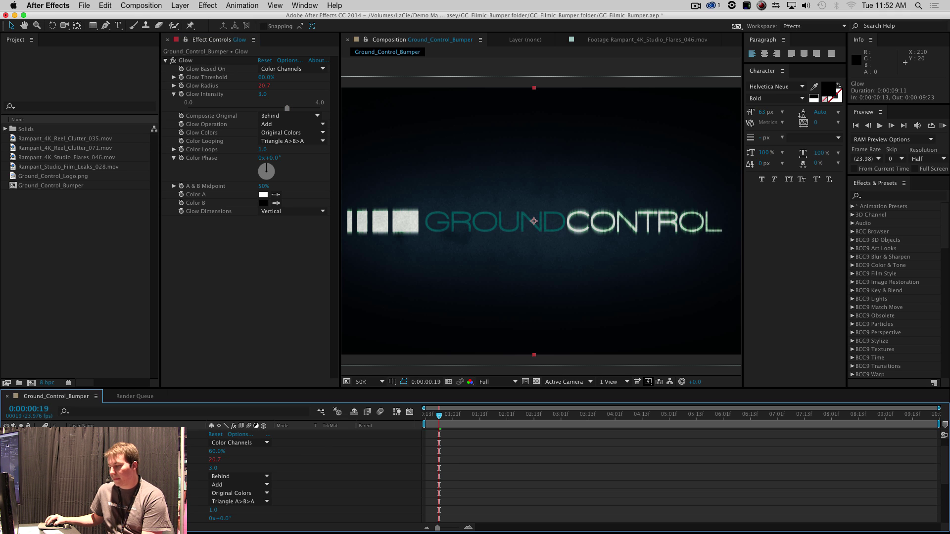
type("random(40)")
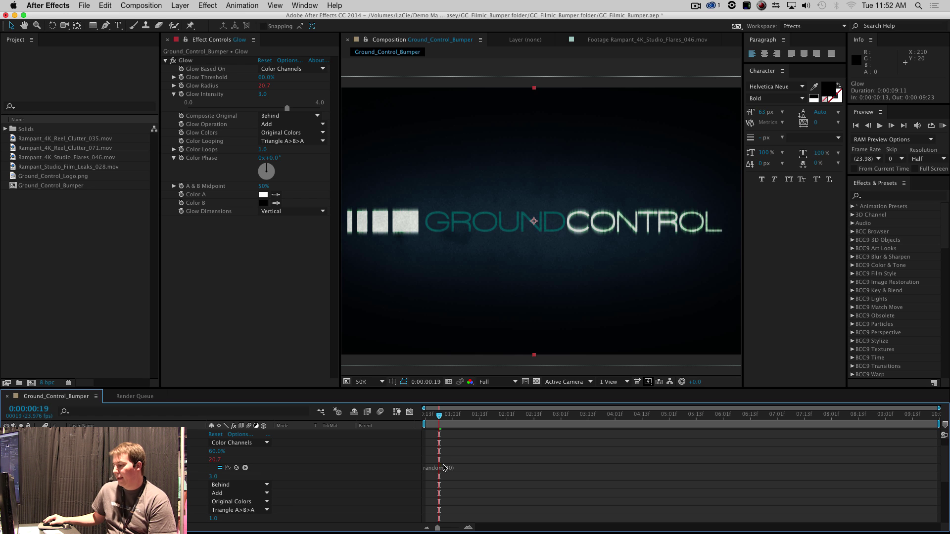
- Try replacing the Glow Radius expression with glow(40)
left_click(468, 468)
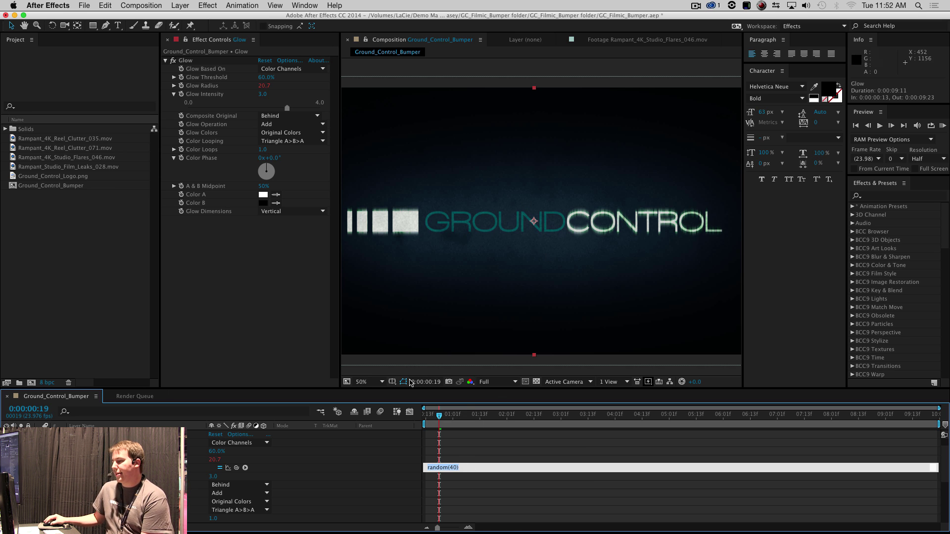
type("0")
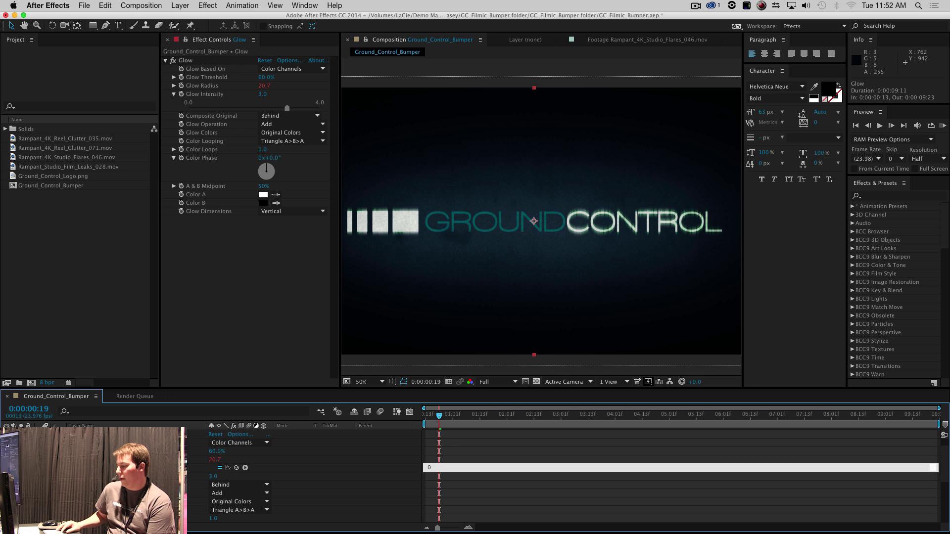
key("BackSpace")
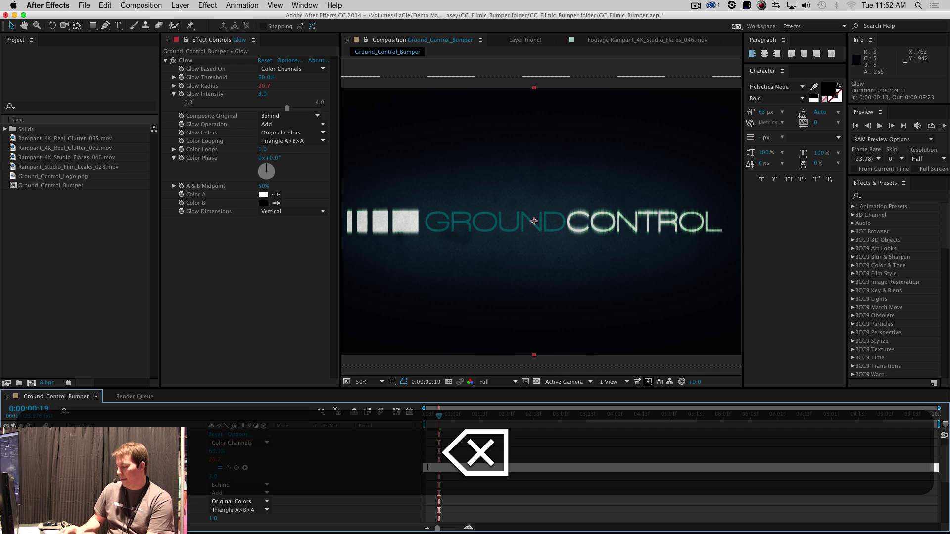
type("glow()")
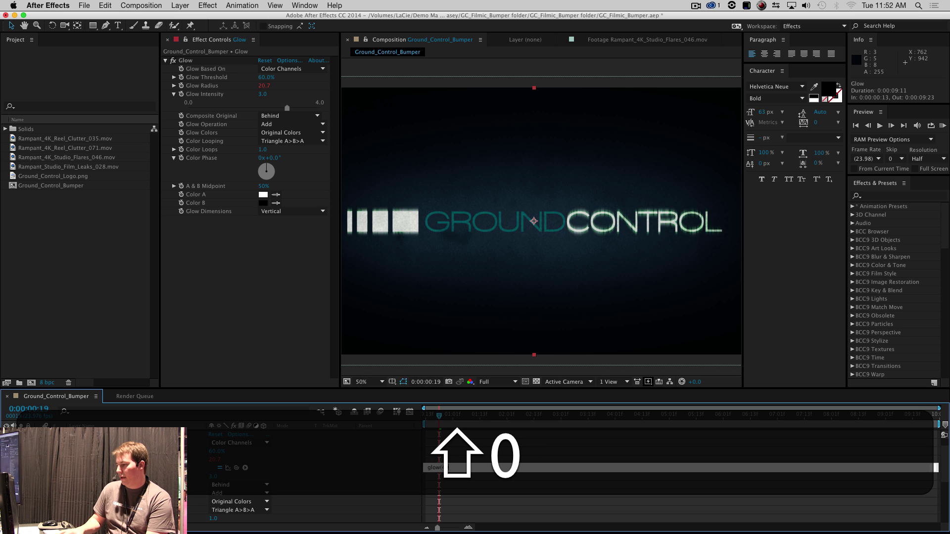
key("KP_Enter")
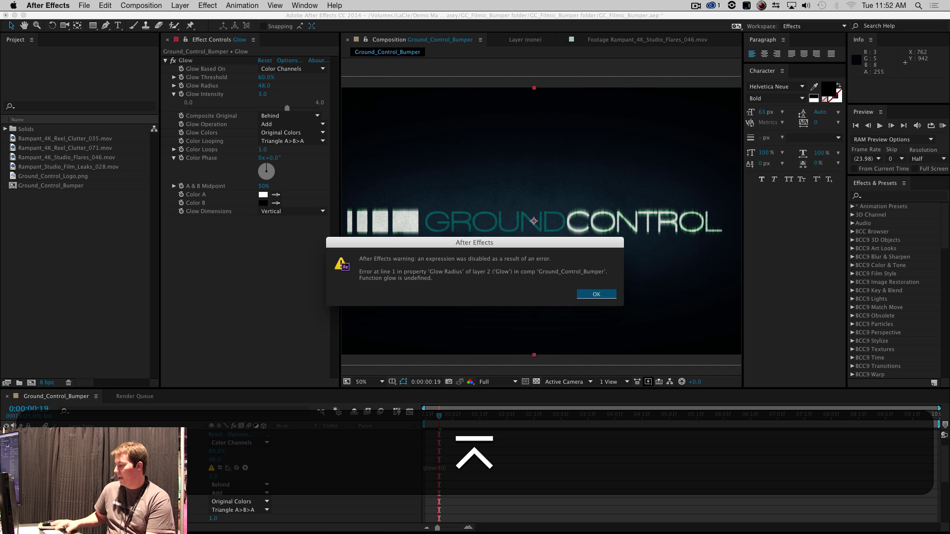
key("Return")
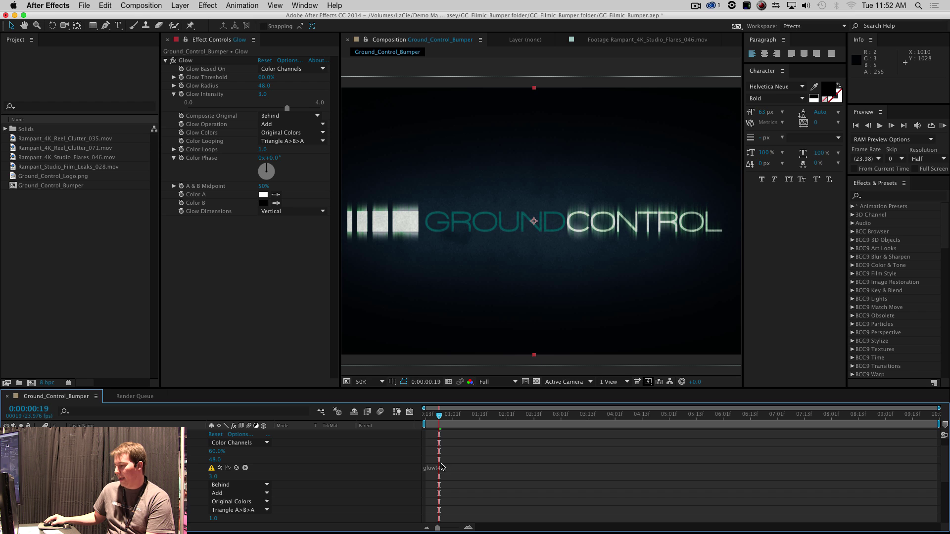
- Clear the Glow Radius expression and try entering glow(40) a second time
left_click(442, 468)
key("BackSpace")
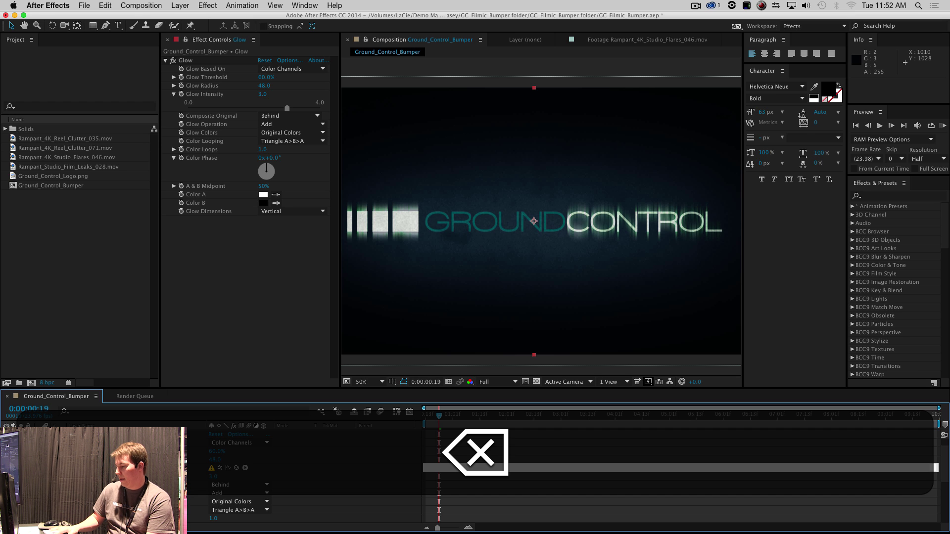
type("glow(")
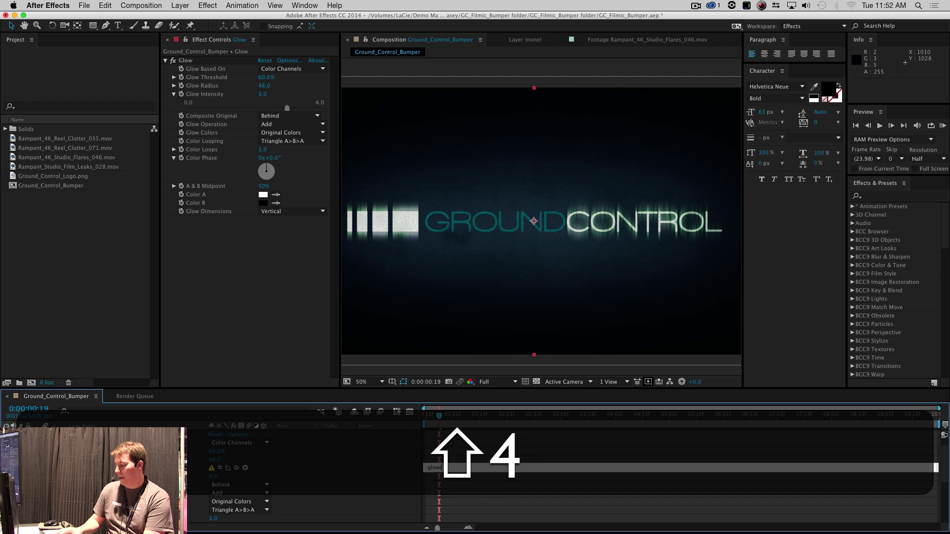
type("40)")
key("Return")
key("BackSpace")
key("KP_Enter")
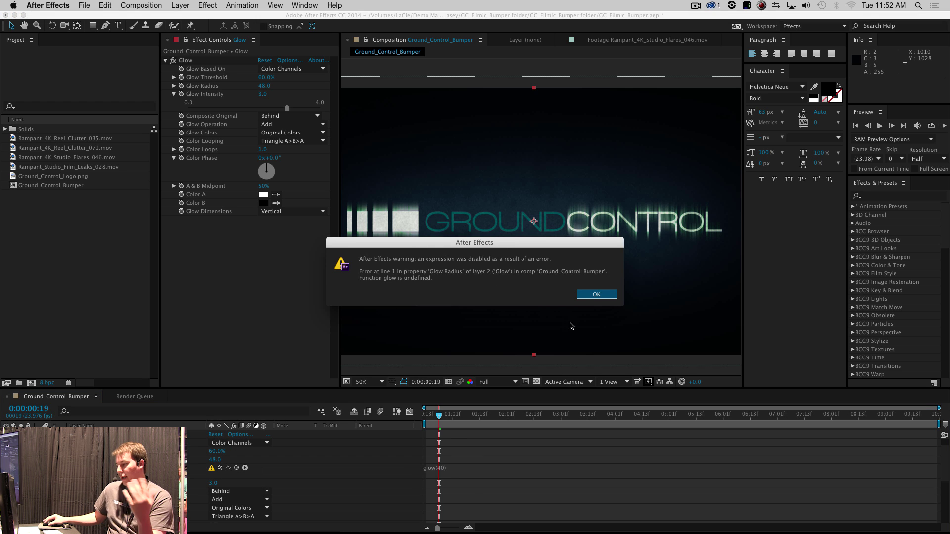
left_click(594, 296)
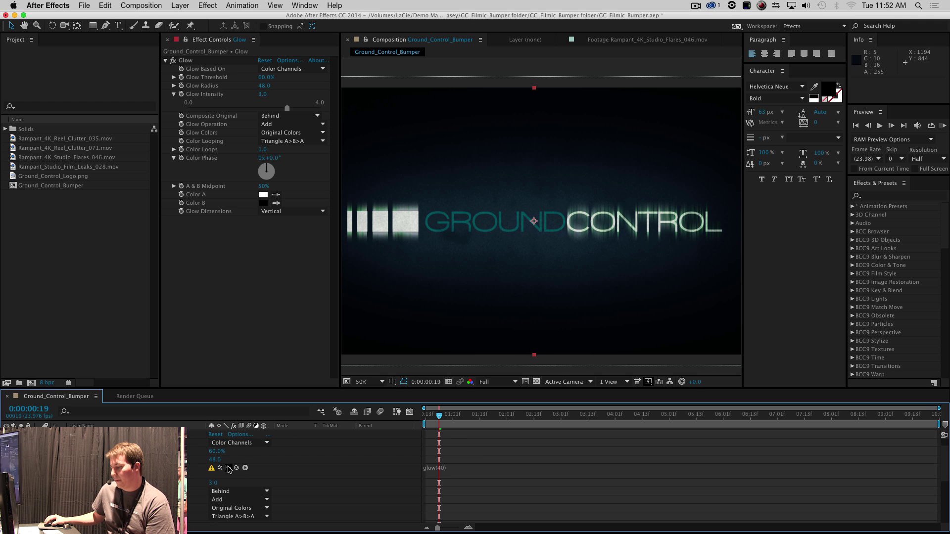
- Correct the Glow Radius expression to random(40)
left_click(468, 470)
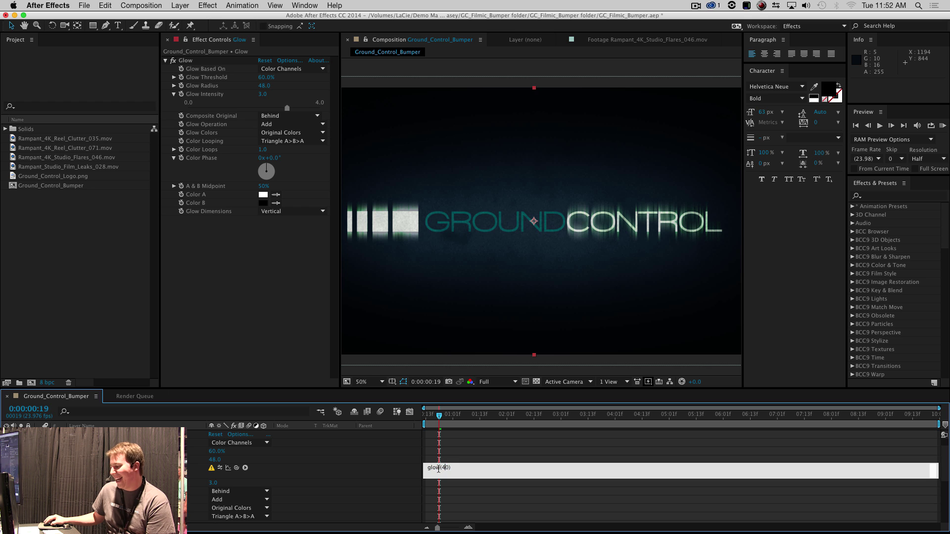
key("BackSpace")
key("BackSpace")
type("random")
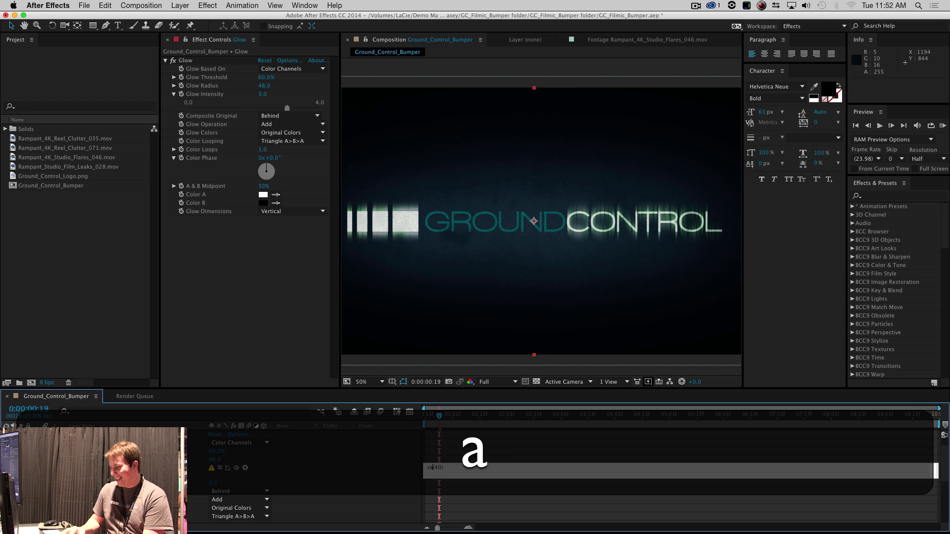
key("KP_Enter")
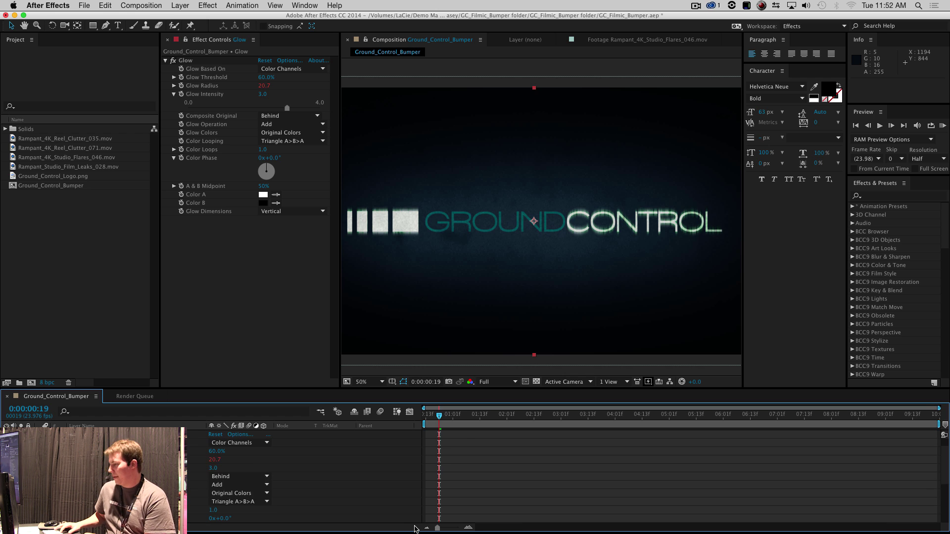
- RAM preview the composition to check the logo's randomly flickering vertical glow
key("KP_0")
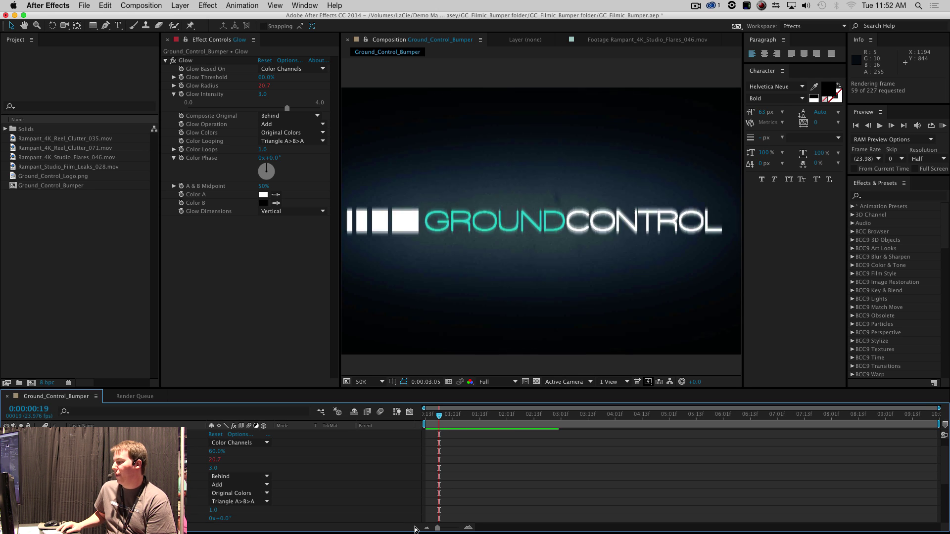
key("KP_0")
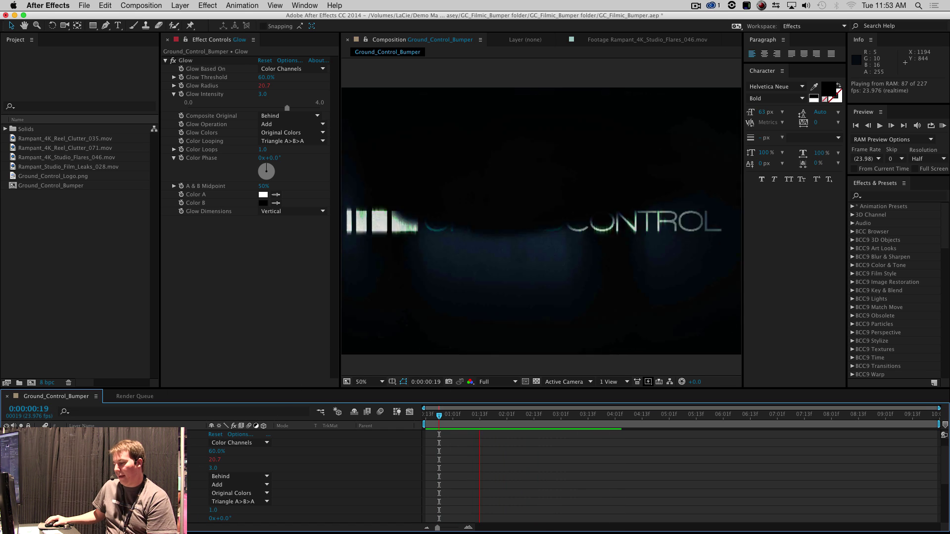
key("KP_0")
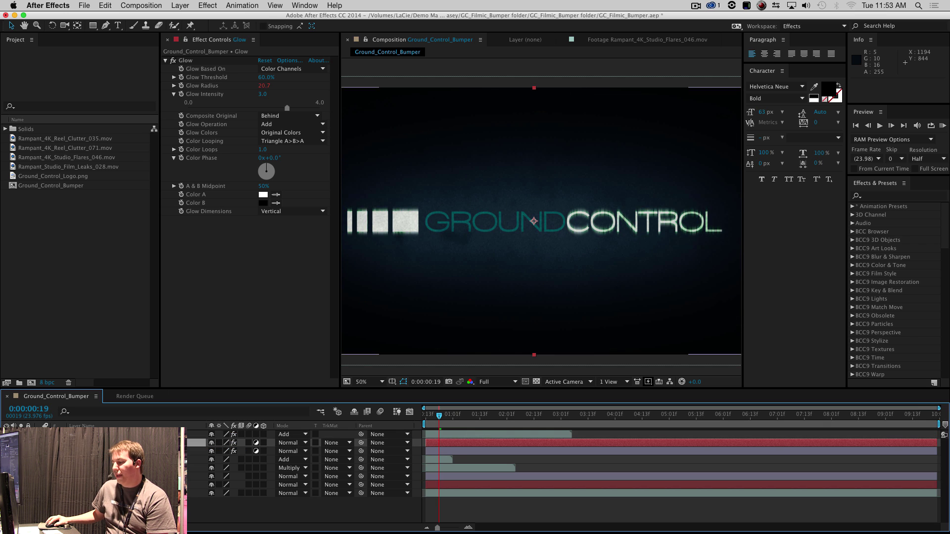
- Enable Hue/Saturation on the Rampant_4K_Studio_Flares_046.mov layer and maximize the composition viewer at 50%
key("comma")
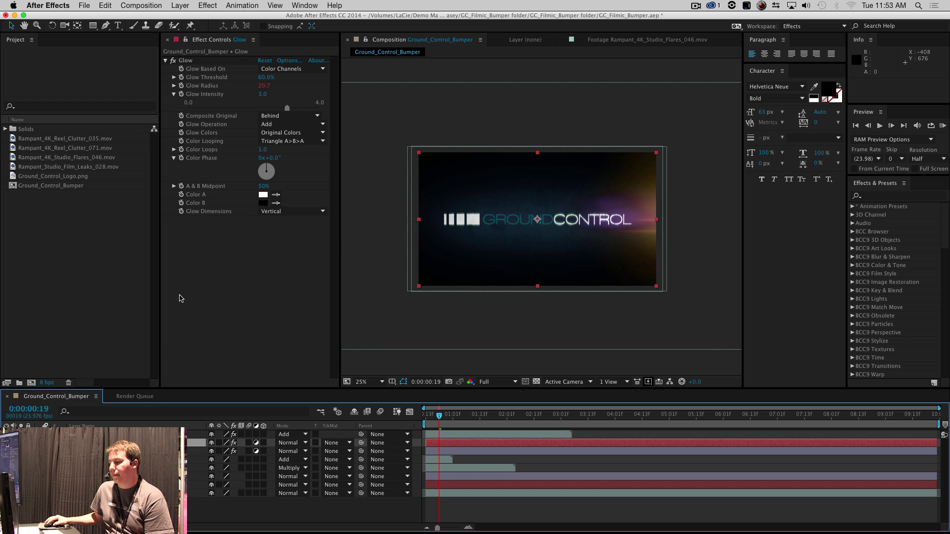
key("super+Up")
left_click(173, 62)
key("period")
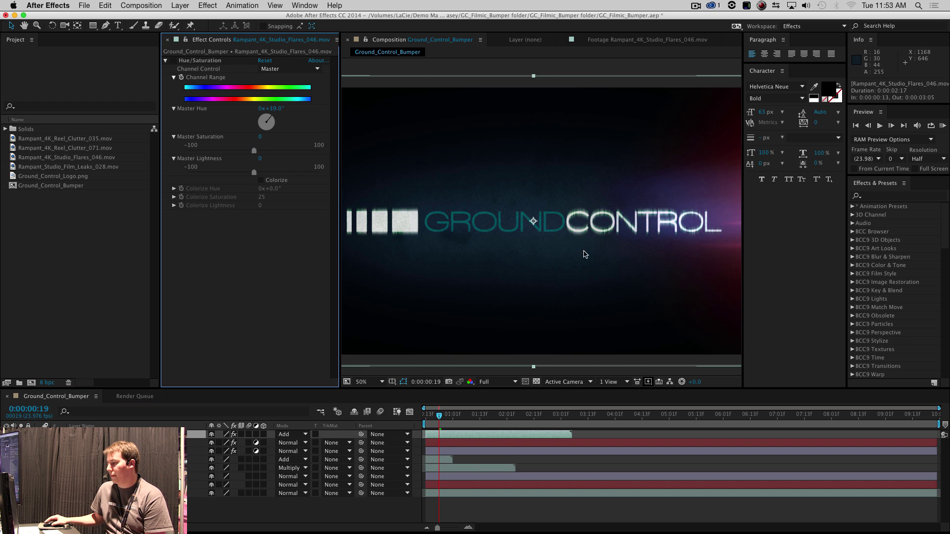
key("grave")
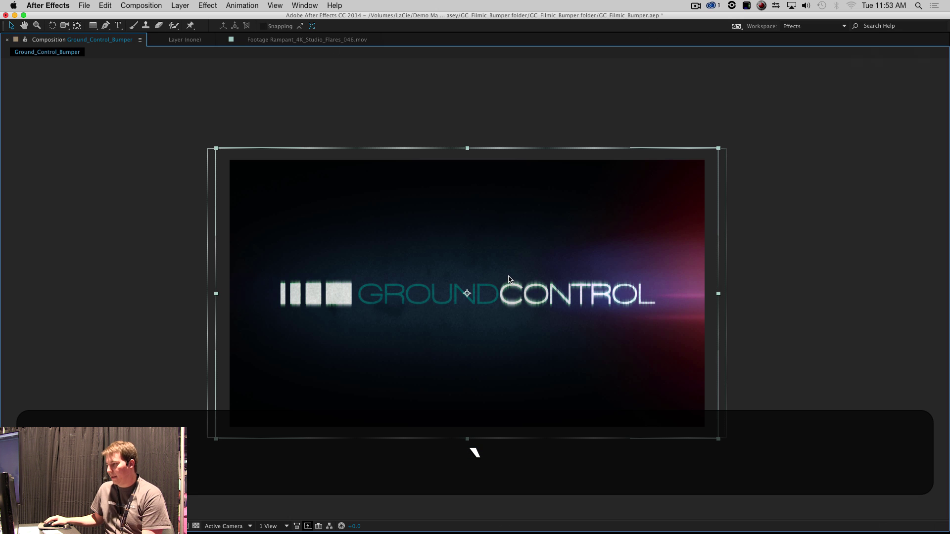
- RAM preview the Ground_Control_Bumper composition in the maximized viewer to check the studio flare's original colors
key("slash")
key("comma")
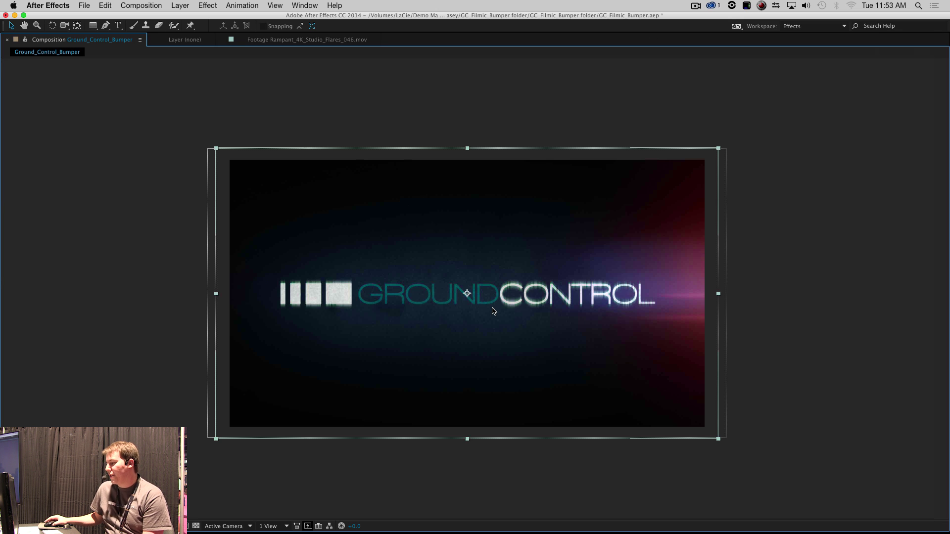
key("0")
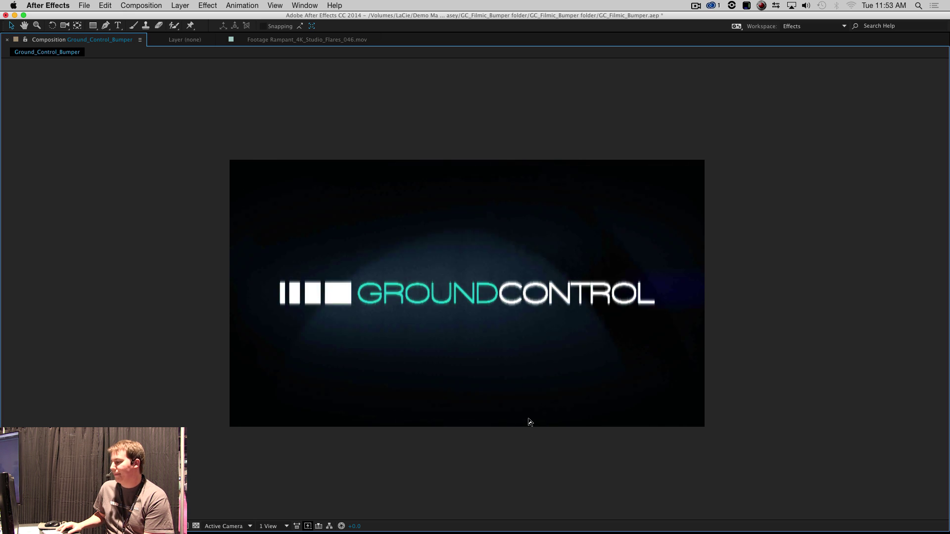
key("0")
key("0")
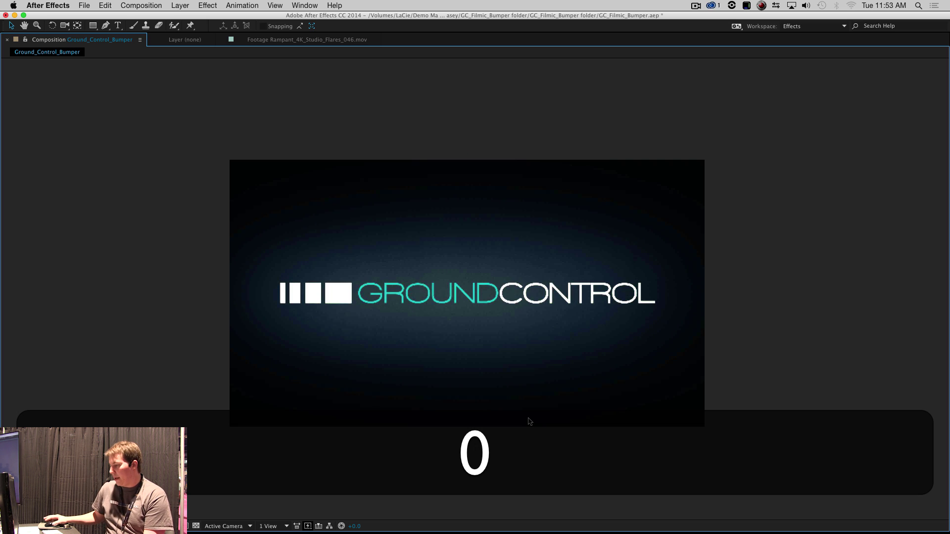
key("0")
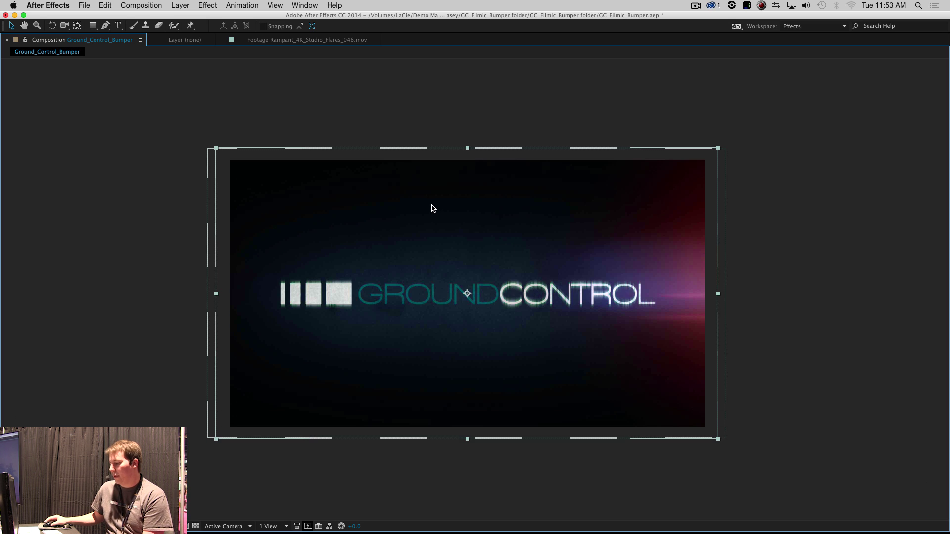
- Restore the workspace, dock Effect Controls together with the Project panel, and turn Hue/Saturation back on for the flare layer
key("grave")
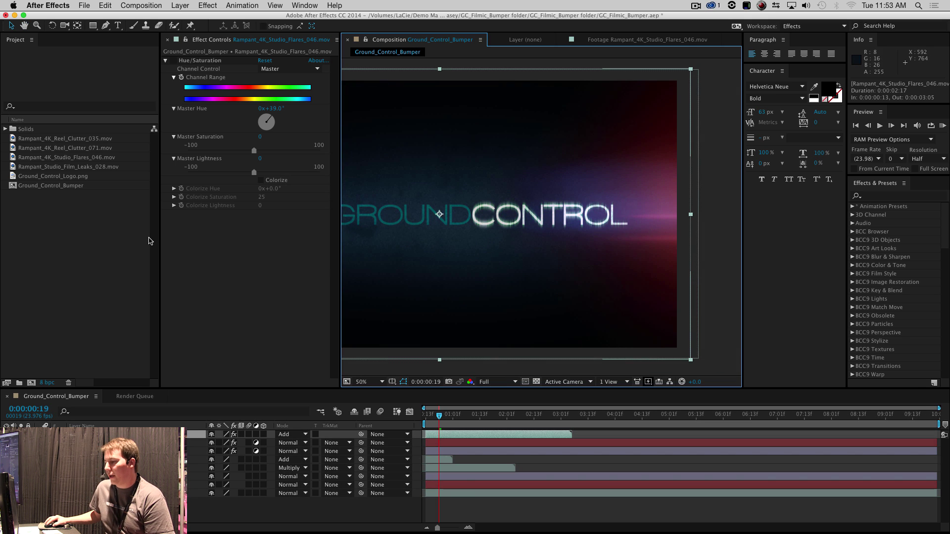
left_click_drag(207, 43, 117, 92)
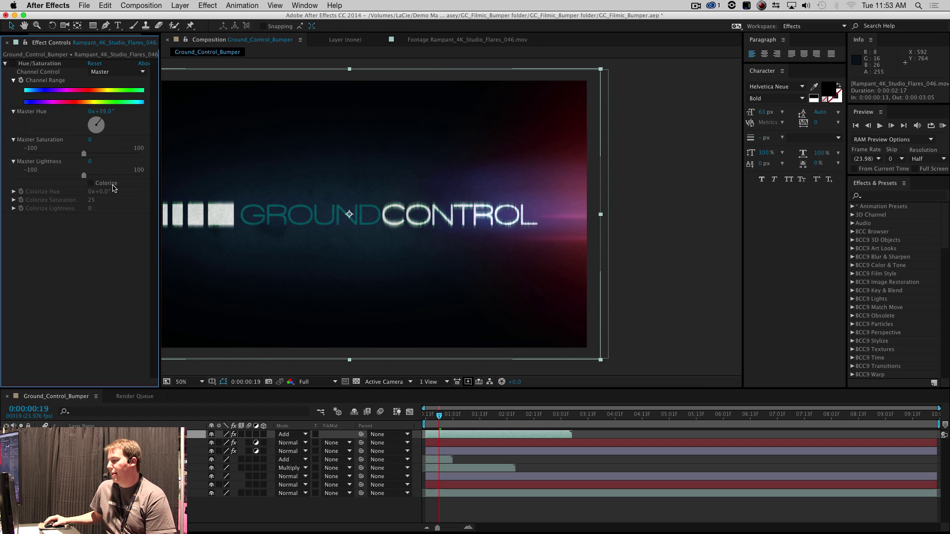
left_click_drag(409, 137, 435, 136)
left_click(114, 81)
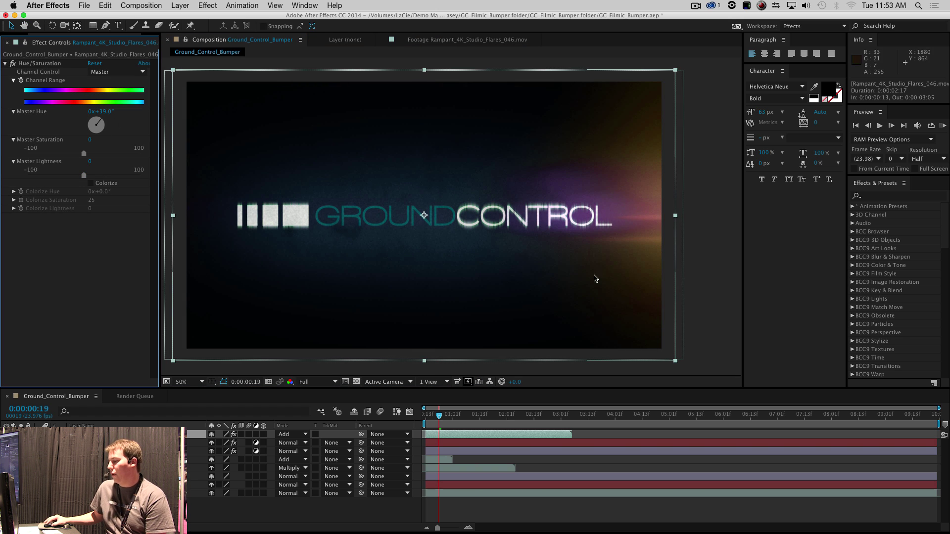
- RAM preview the composition to check the flare with the Hue/Saturation shift applied
key("KP_0")
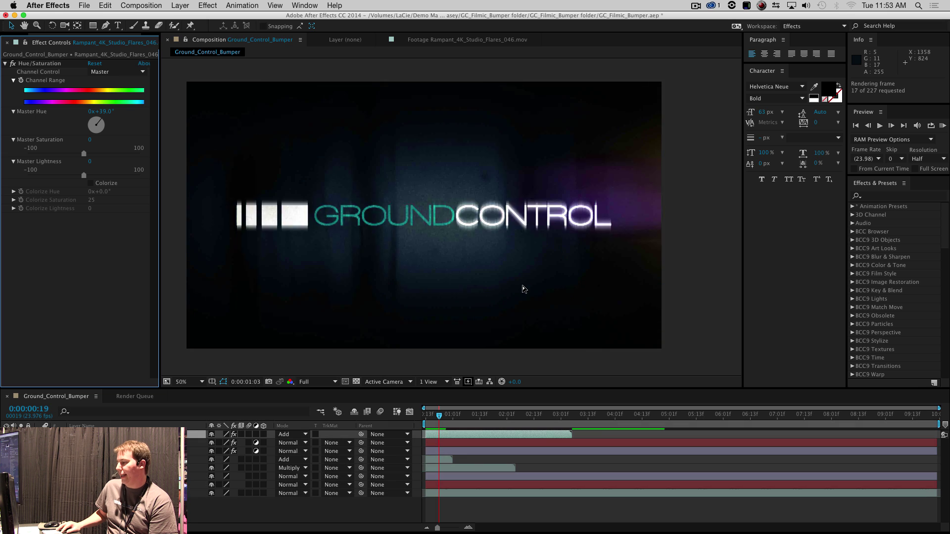
key("KP_0")
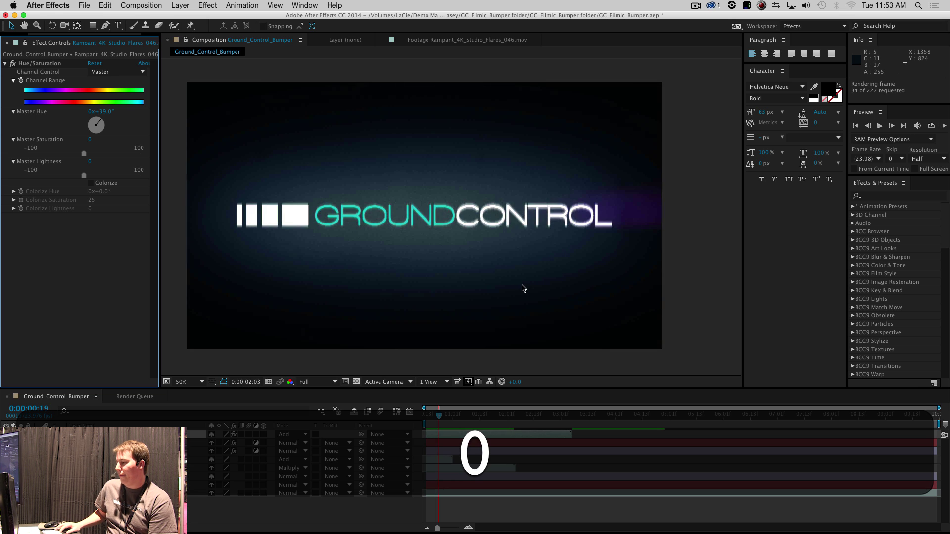
key("KP_0")
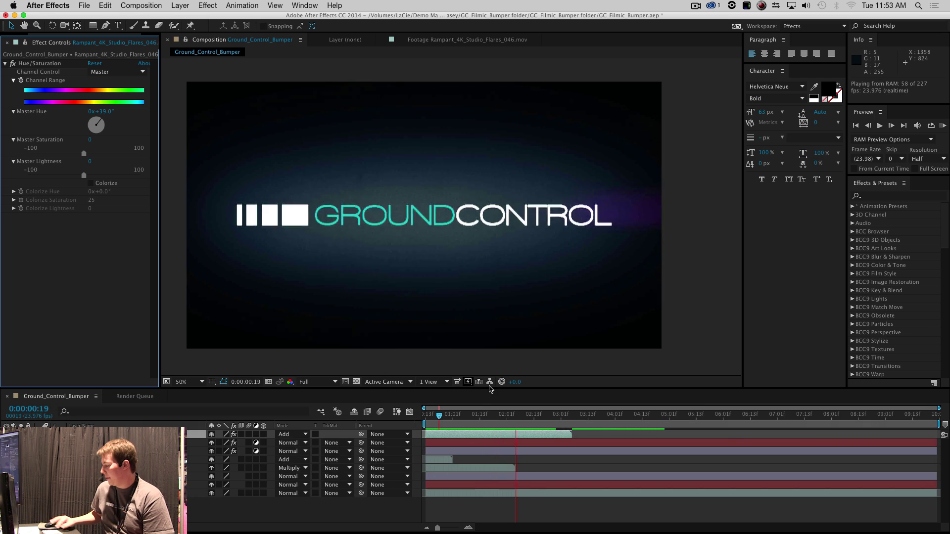
key("KP_0")
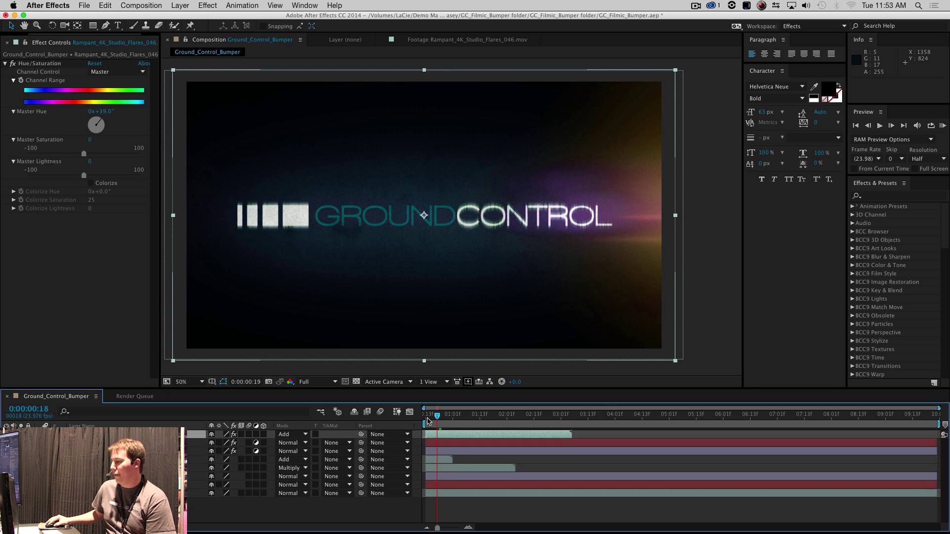
- Switch to Finder and play the finished render Ground_Control_Bumper_FINISH.mov in QuickTime Player, closing the movie once reviewed
key("super+grave")
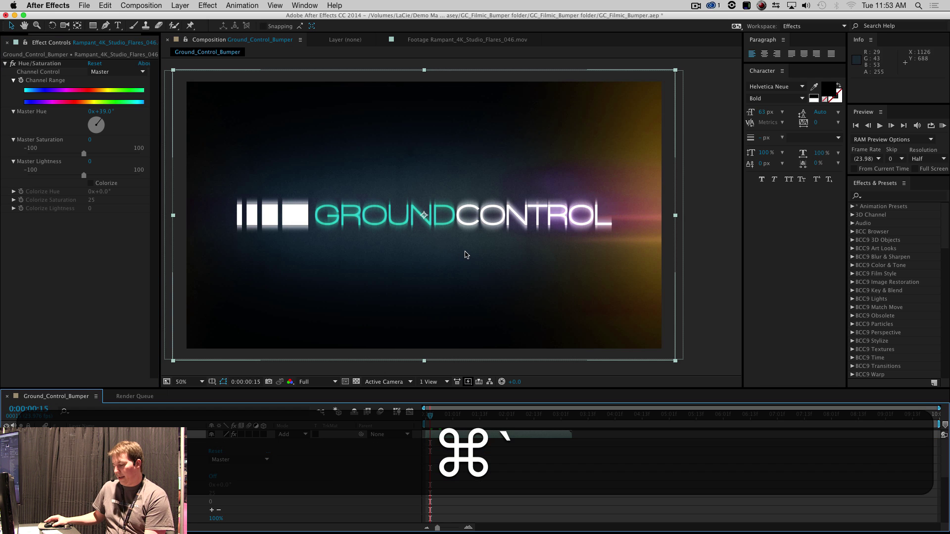
key("super+Tab")
left_click(476, 248)
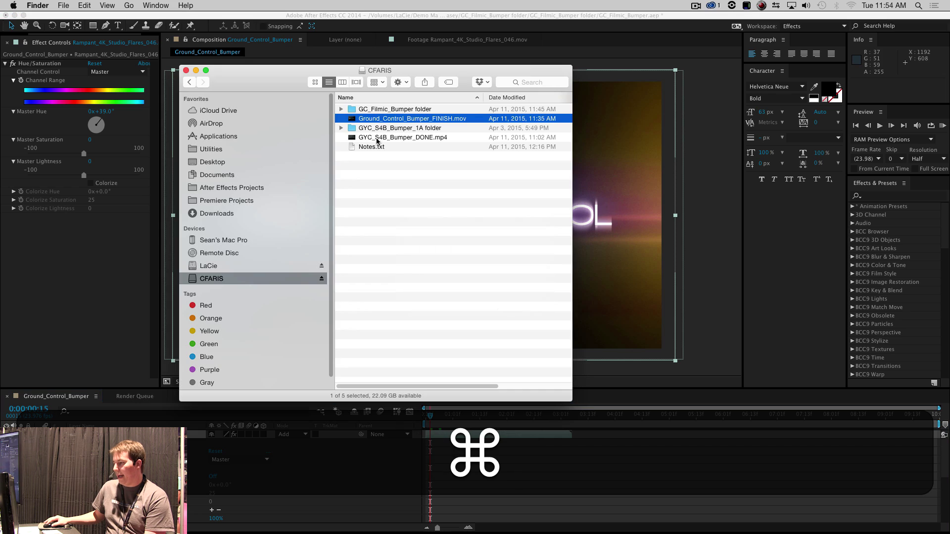
double_click(352, 119)
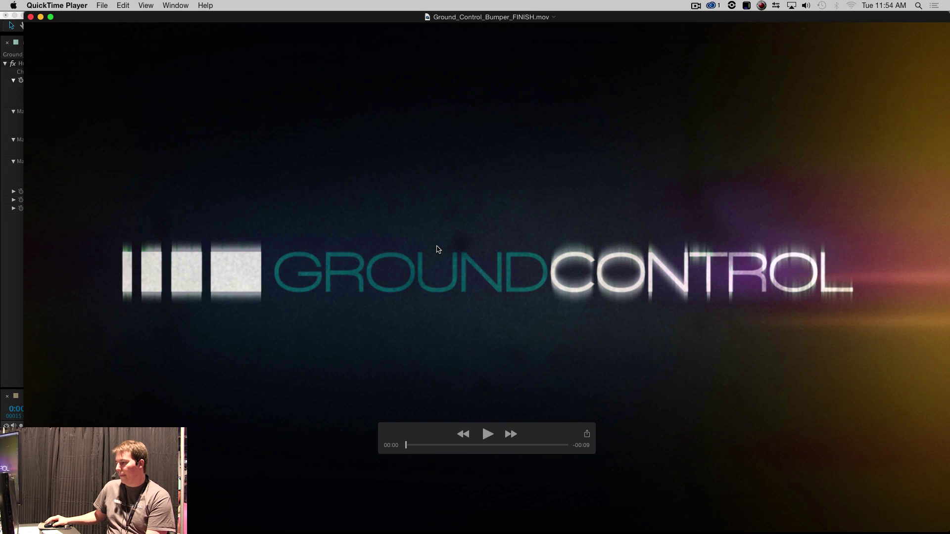
left_click(491, 437)
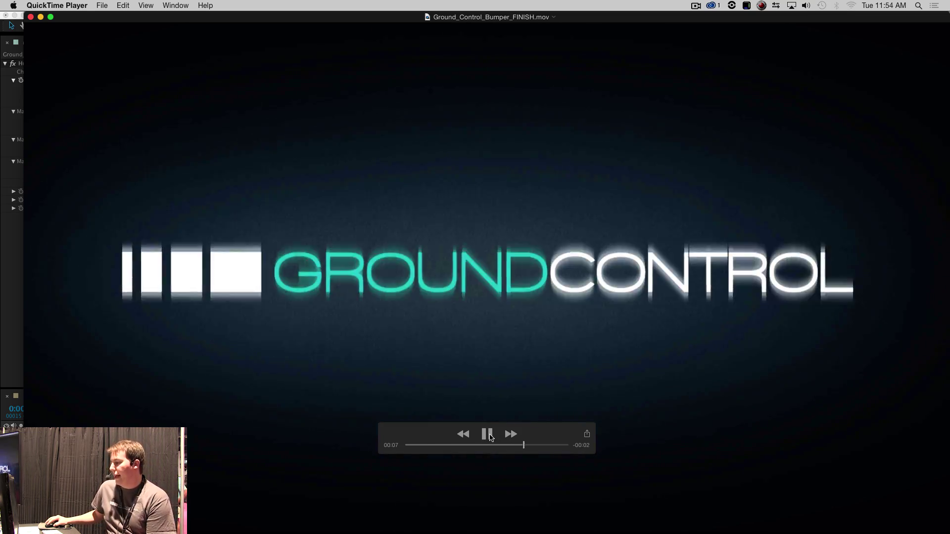
left_click(489, 435)
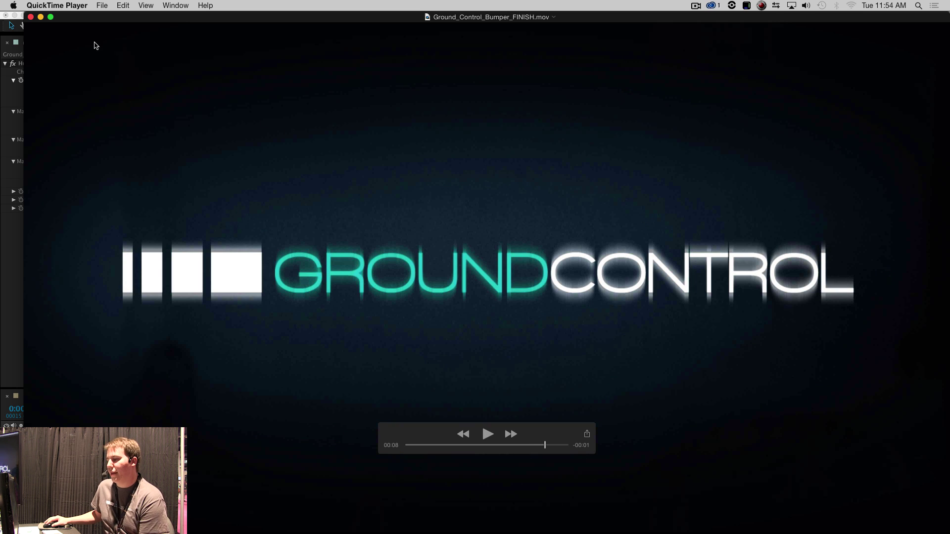
left_click(31, 17)
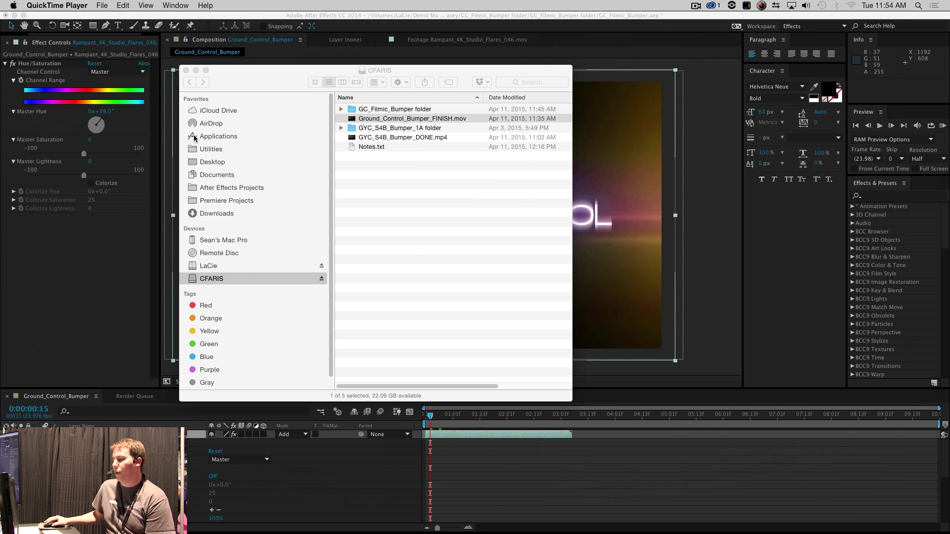
- Dismiss the CFARIS Finder window and return to the Ground_Control_Bumper composition in After Effects
left_click(188, 74)
left_click(196, 70)
left_click(108, 281)
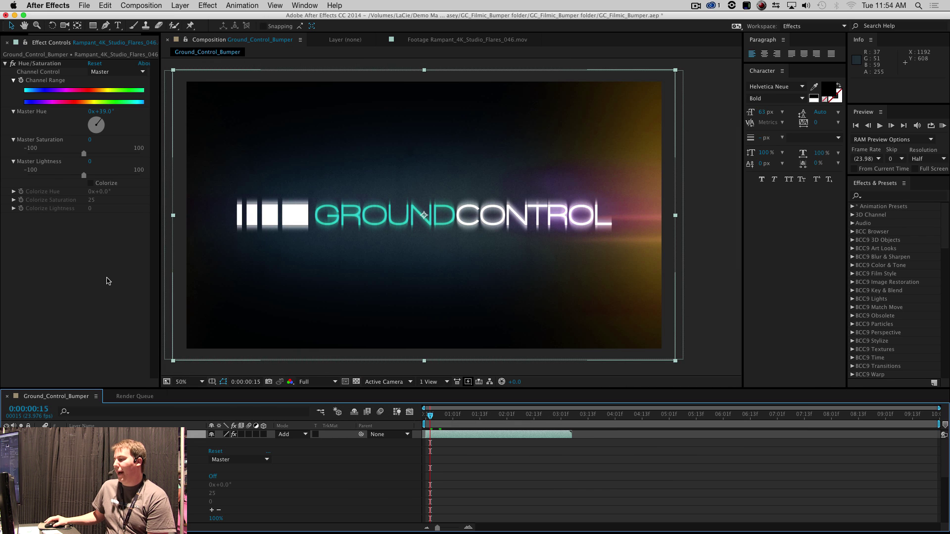
left_click(720, 269)
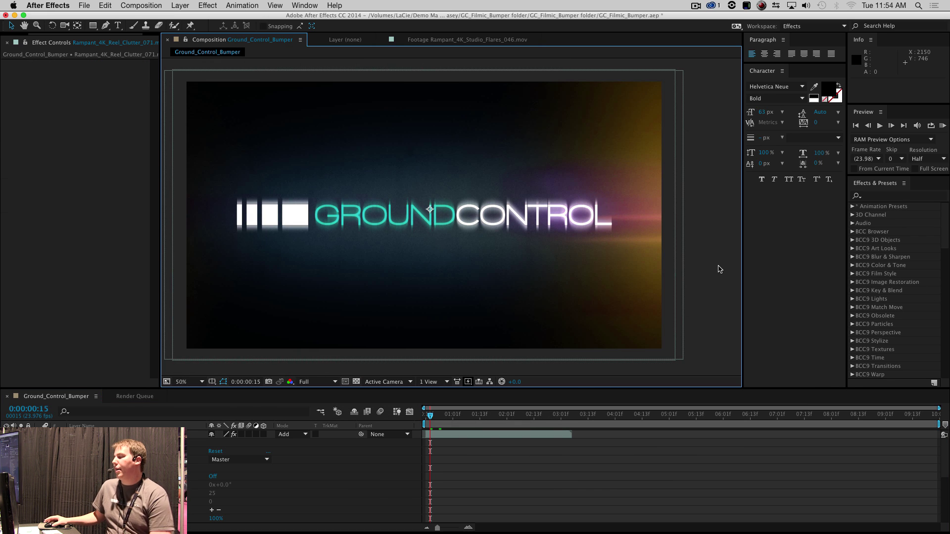